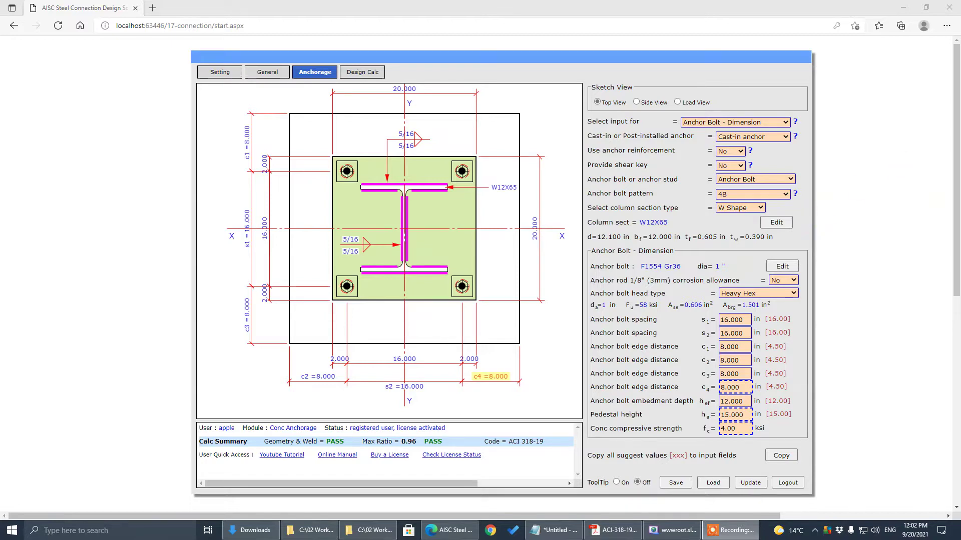
- Switch to Acrobat and examine the tutorial PDF's introduction, the Example 1 drawings and data, and the ACI design handbook cover
{"action": "key", "text": "alt+Tab"}
{"action": "left_click_drag", "start_coordinate": [590, 109], "coordinate": [207, 100]}
{"action": "left_click", "coordinate": [635, 95]}
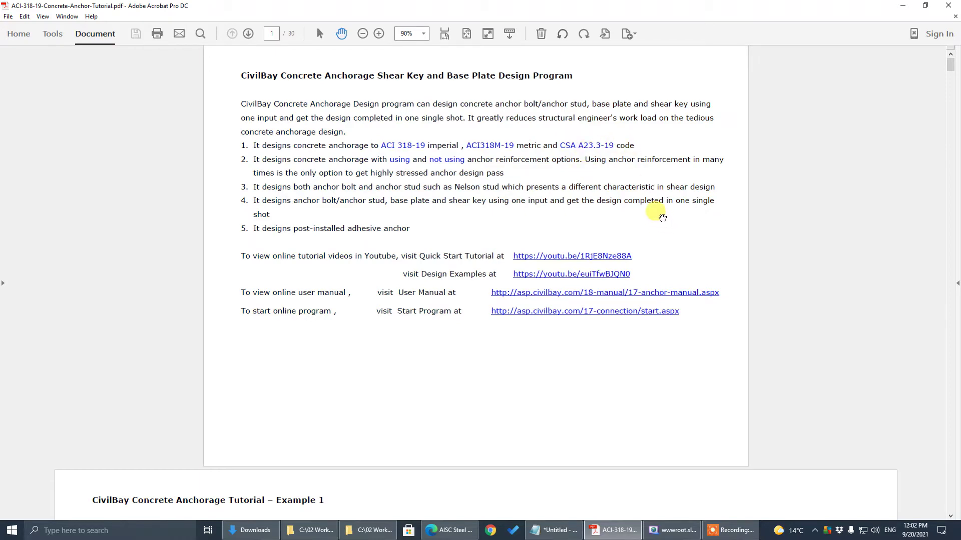
{"action": "scroll", "coordinate": [658, 211], "scroll_direction": "down", "scroll_amount": 5}
{"action": "scroll", "coordinate": [664, 215], "scroll_direction": "down", "scroll_amount": 9}
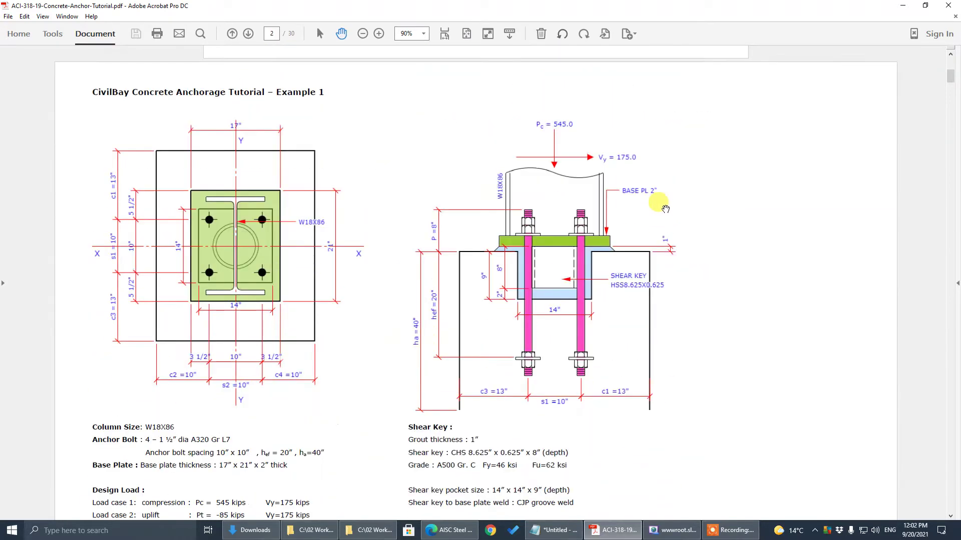
{"action": "scroll", "coordinate": [665, 209], "scroll_direction": "down", "scroll_amount": 4}
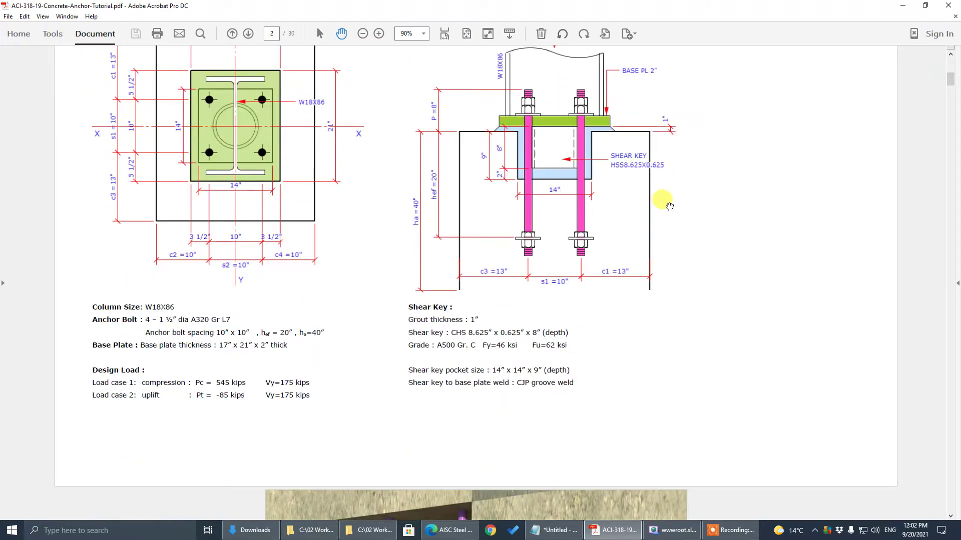
{"action": "scroll", "coordinate": [670, 206], "scroll_direction": "up", "scroll_amount": 4}
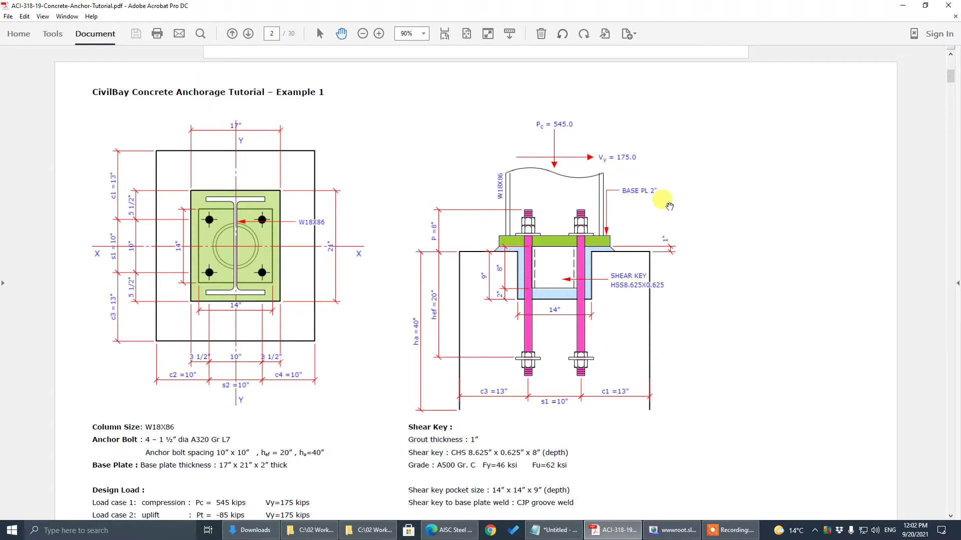
{"action": "scroll", "coordinate": [660, 189], "scroll_direction": "down", "scroll_amount": 20}
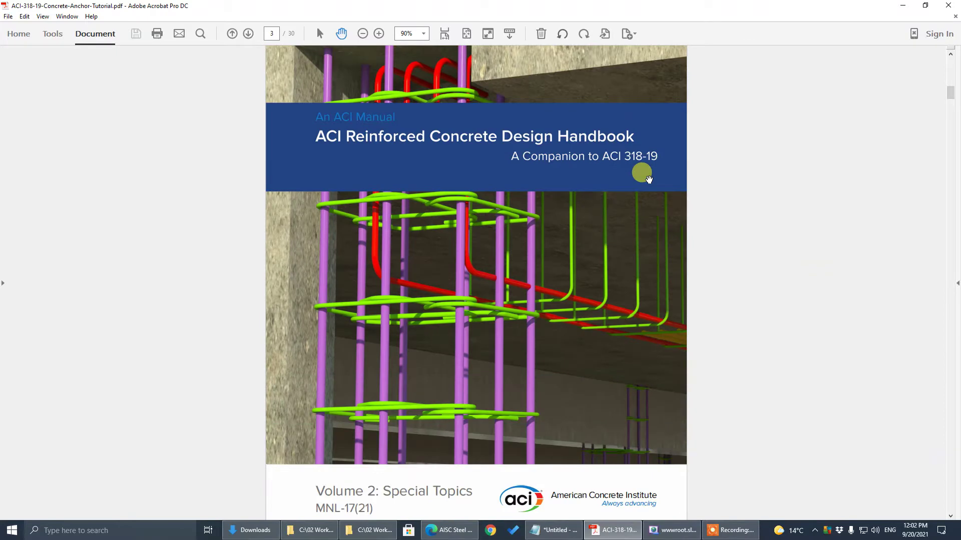
{"action": "scroll", "coordinate": [645, 175], "scroll_direction": "up", "scroll_amount": 3}
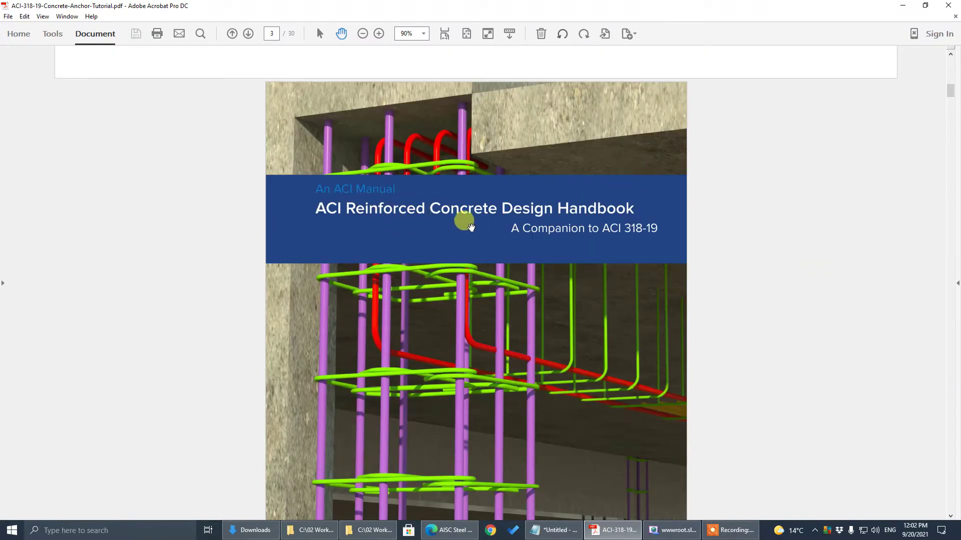
- Examine the given data of Anchorage Example 21 in the handbook at 125% zoom, and return to the anchorage design program
{"action": "scroll", "coordinate": [545, 245], "scroll_direction": "down", "scroll_amount": 13}
{"action": "scroll", "coordinate": [567, 259], "scroll_direction": "down", "scroll_amount": 9}
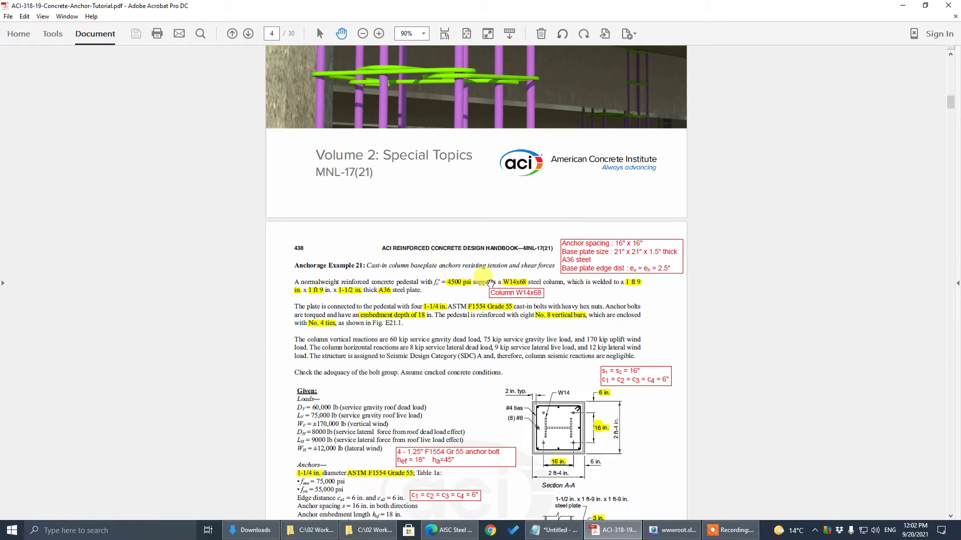
{"action": "scroll", "coordinate": [495, 273], "scroll_direction": "up", "scroll_amount": 13}
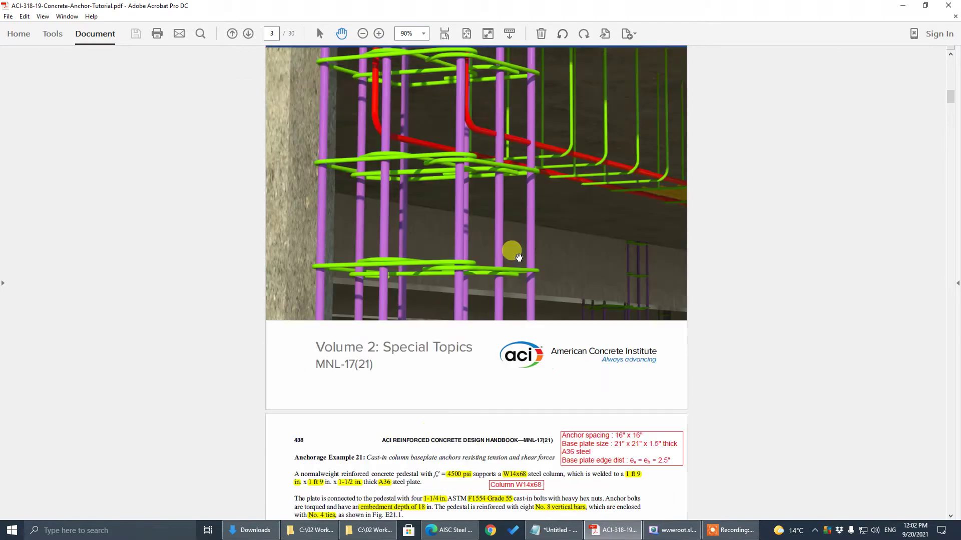
{"action": "scroll", "coordinate": [514, 250], "scroll_direction": "down", "scroll_amount": 12}
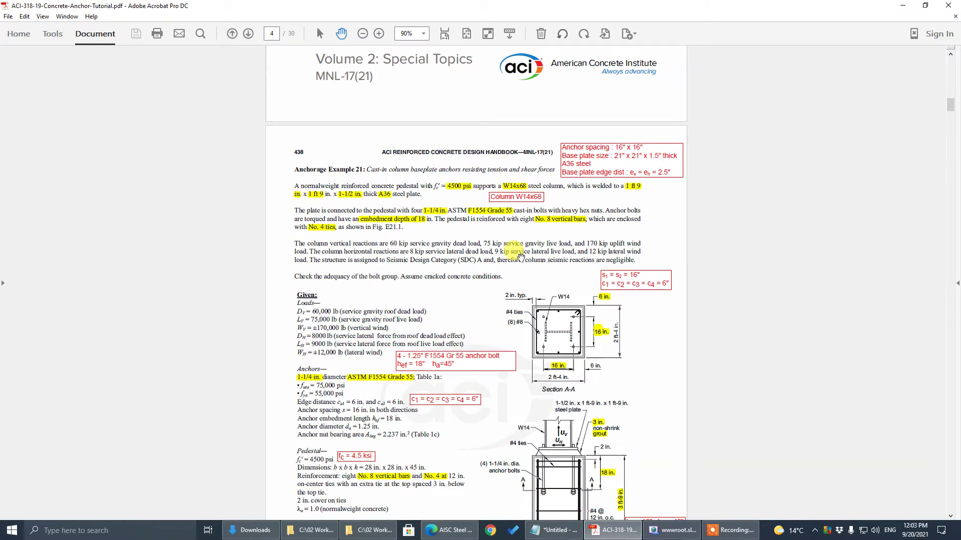
{"action": "left_click", "coordinate": [423, 33]}
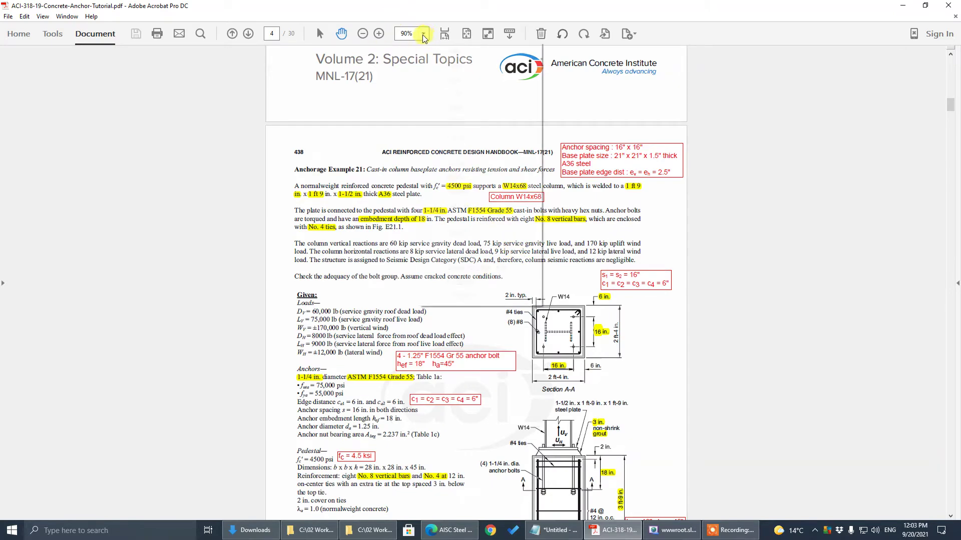
{"action": "left_click", "coordinate": [462, 121]}
{"action": "scroll", "coordinate": [483, 310], "scroll_direction": "down", "scroll_amount": 4}
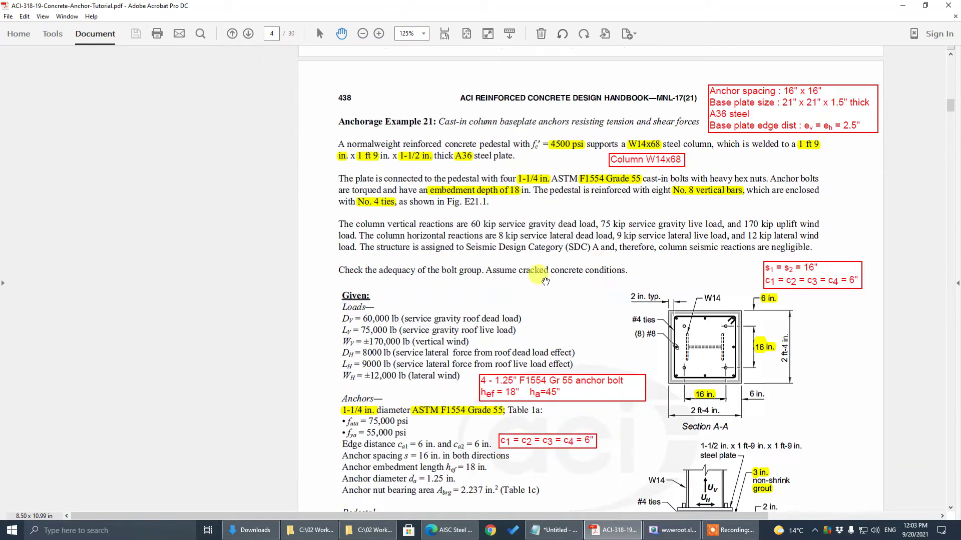
{"action": "scroll", "coordinate": [484, 311], "scroll_direction": "up", "scroll_amount": 3}
{"action": "left_click_drag", "start_coordinate": [484, 311], "coordinate": [463, 280]}
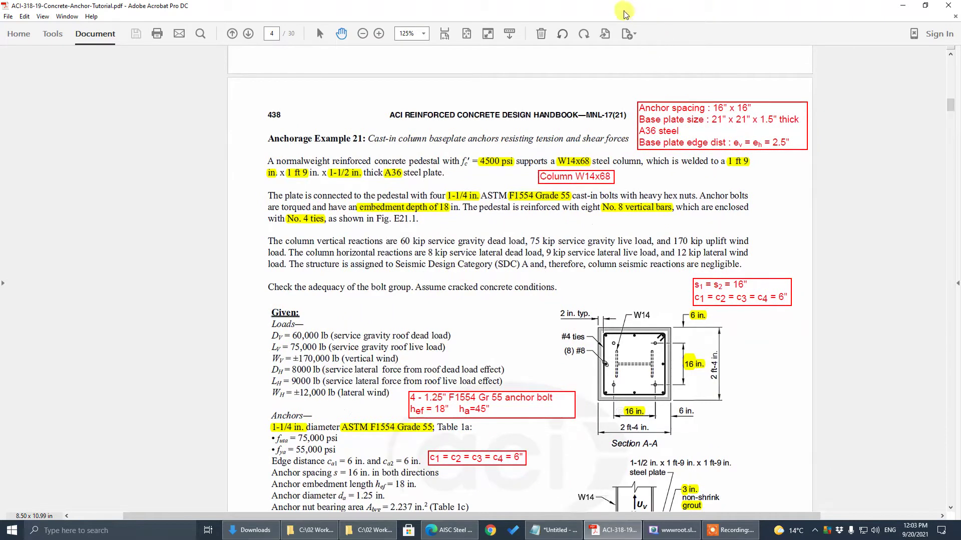
{"action": "left_click", "coordinate": [902, 5]}
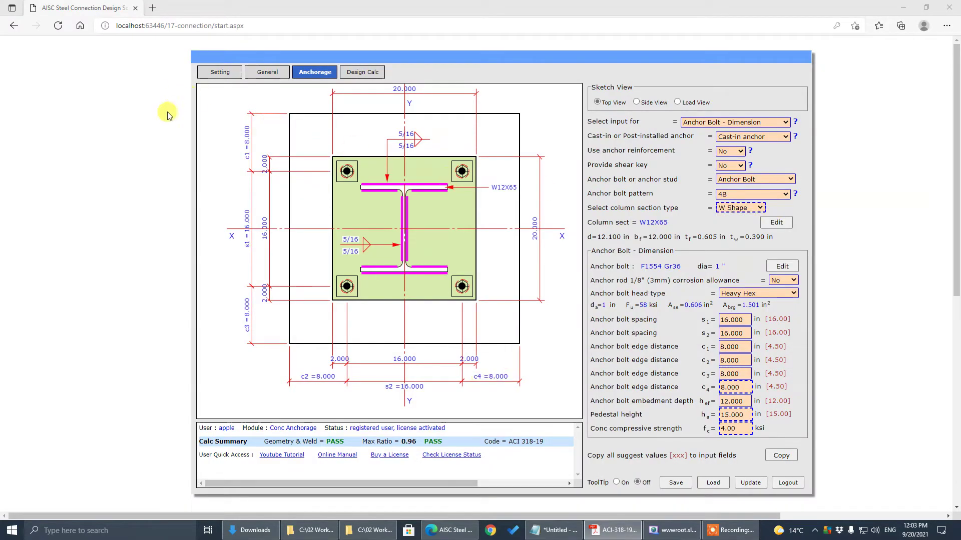
- Set the project's inch display format to Fraction 1/8 in the Global Project Settings
{"action": "left_click", "coordinate": [375, 139]}
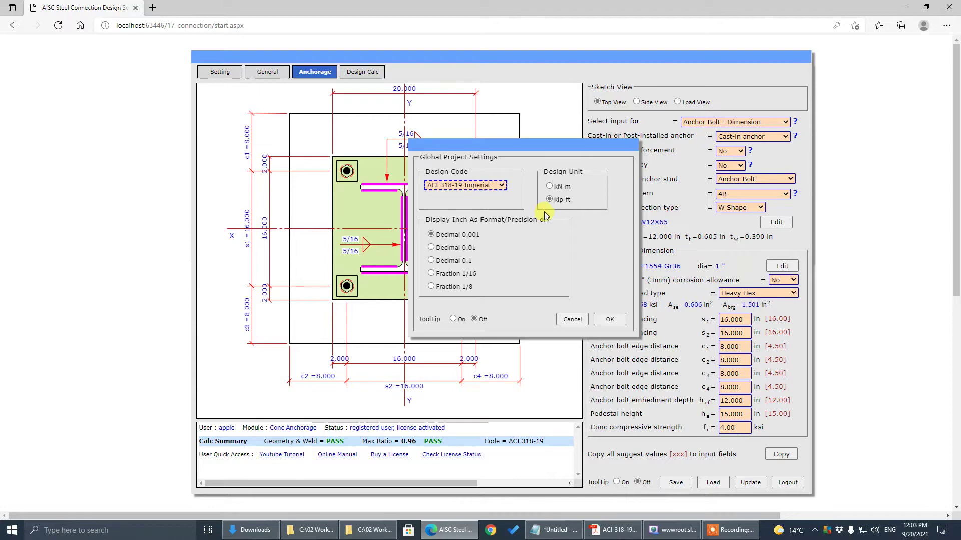
{"action": "left_click", "coordinate": [461, 289]}
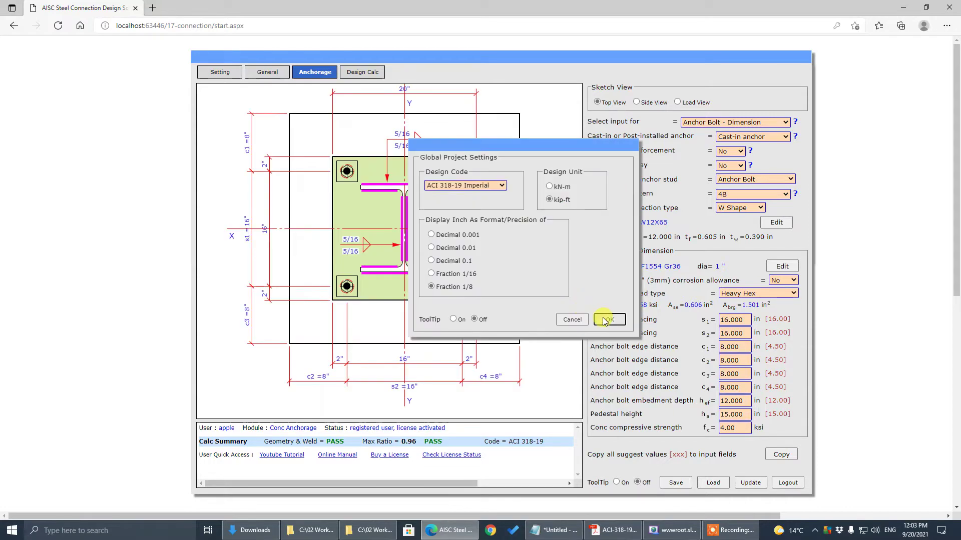
{"action": "left_click", "coordinate": [607, 320]}
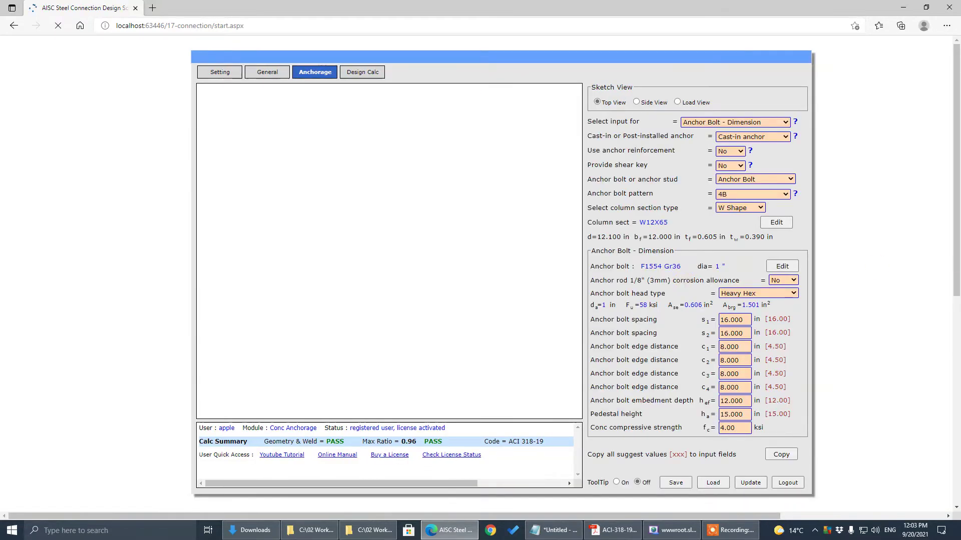
- Check the column section type, the predefined anchor bolt pattern illustrations and the bolt spacing s2
{"action": "left_click", "coordinate": [724, 209]}
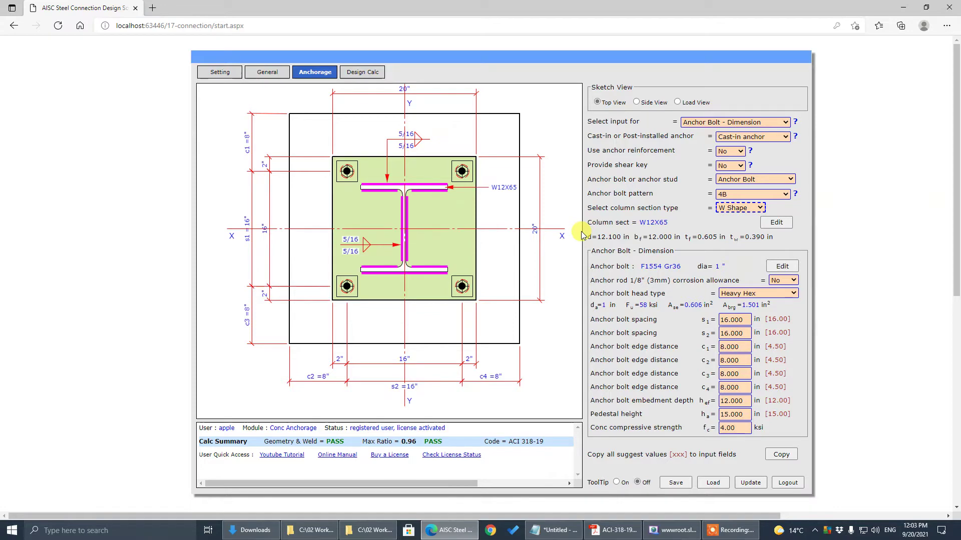
{"action": "left_click", "coordinate": [795, 194]}
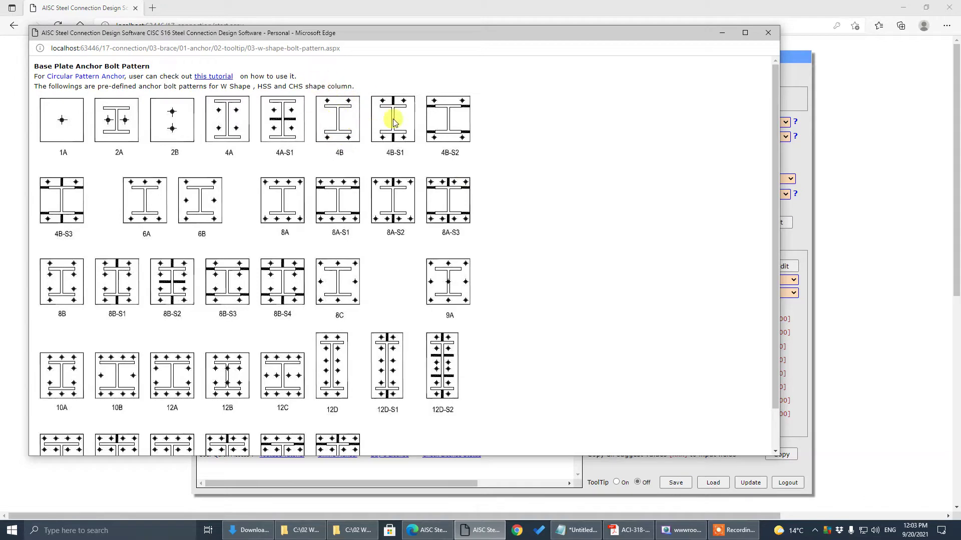
{"action": "left_click", "coordinate": [768, 33]}
{"action": "left_click", "coordinate": [721, 333]}
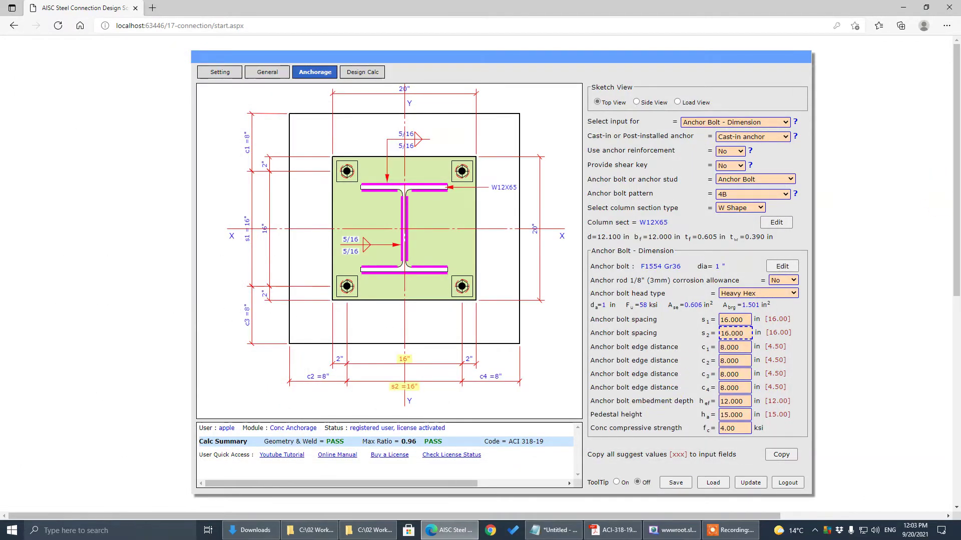
- Change the column section to W14X68 from the US AISC Shape DB v14.1 library
{"action": "left_click", "coordinate": [613, 530]}
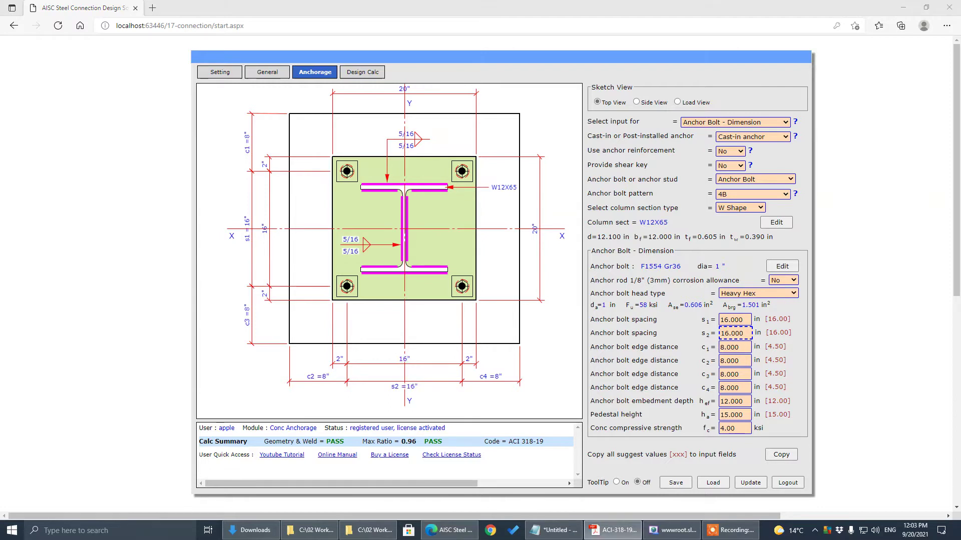
{"action": "left_click", "coordinate": [778, 224]}
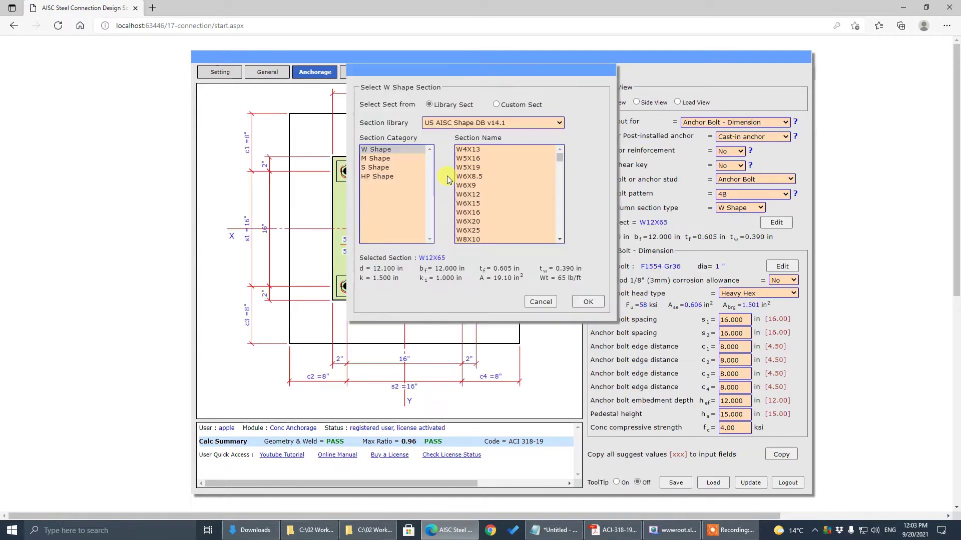
{"action": "left_click_drag", "start_coordinate": [561, 163], "coordinate": [558, 183]}
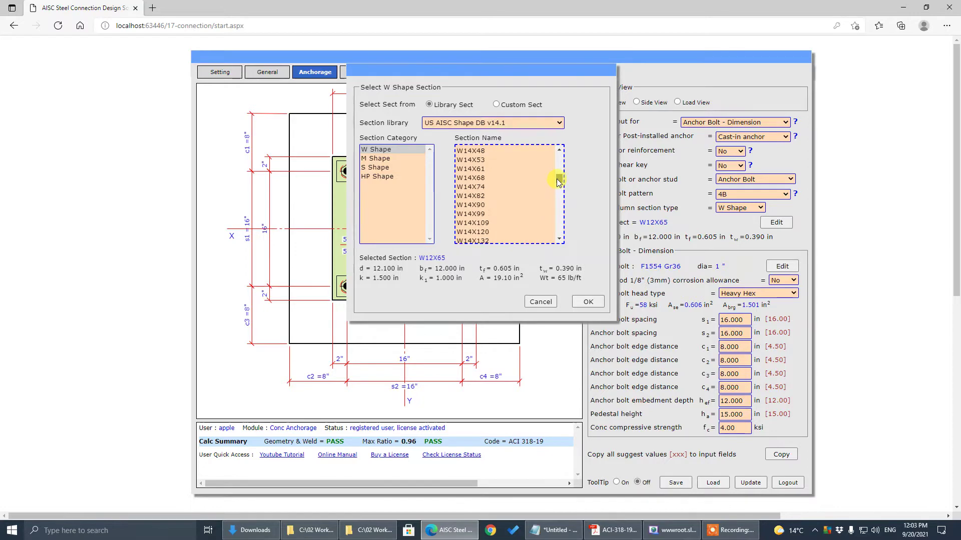
{"action": "left_click", "coordinate": [588, 302]}
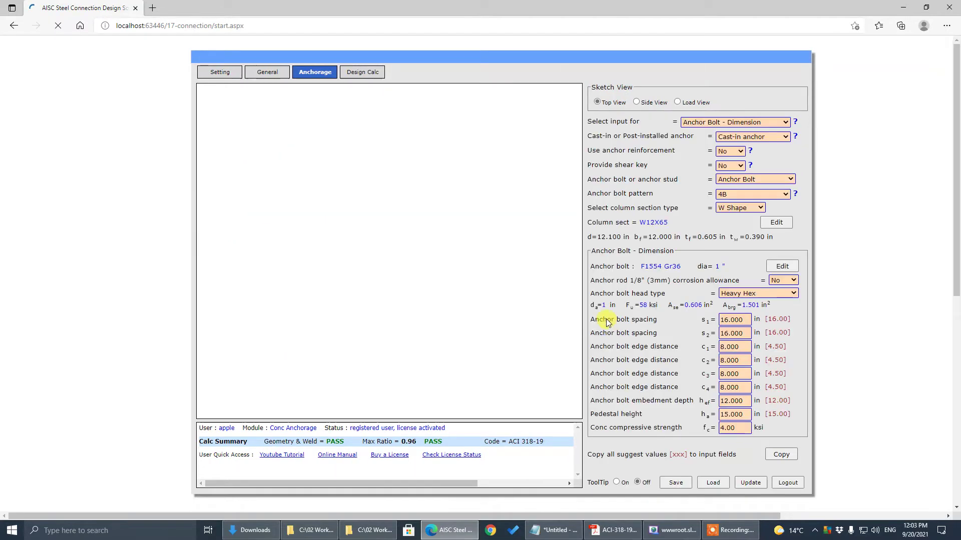
{"action": "left_click", "coordinate": [597, 302]}
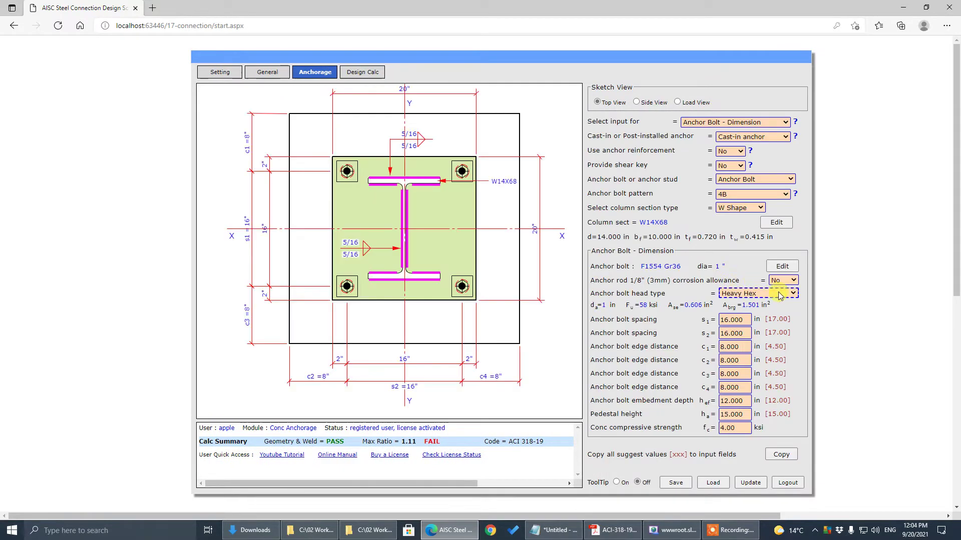
- Check which dimensions in the top view the anchor bolt spacings s1, s2 and edge distance c1 refer to
{"action": "left_click", "coordinate": [740, 332]}
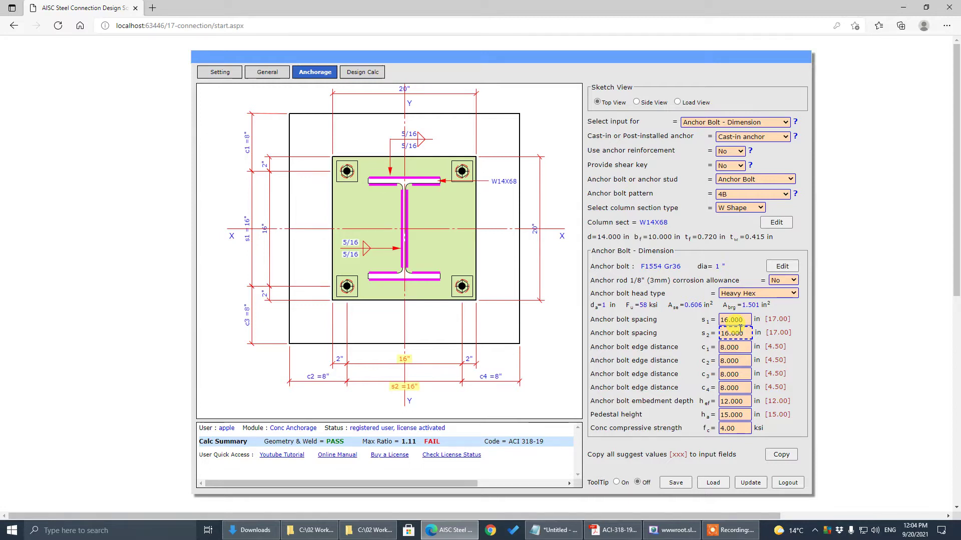
{"action": "left_click", "coordinate": [732, 320]}
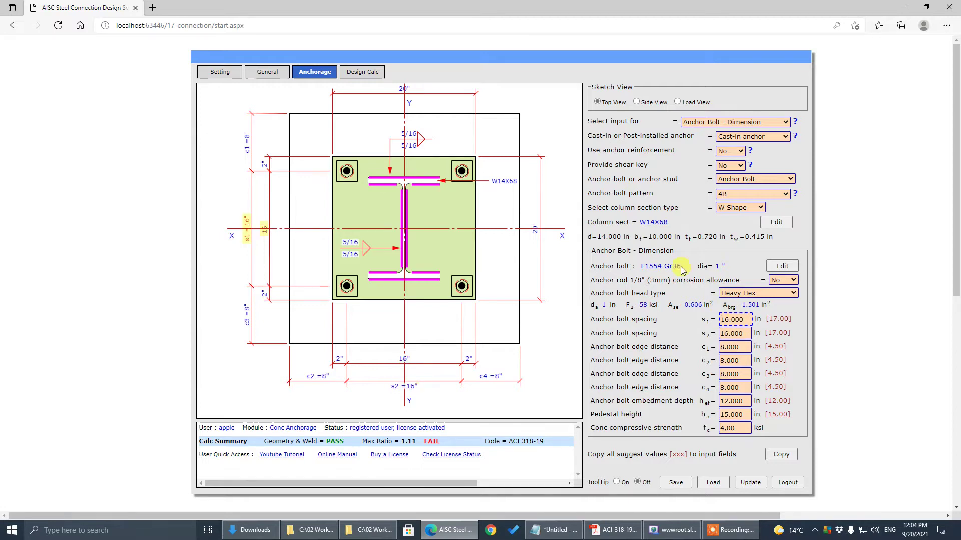
{"action": "left_click", "coordinate": [726, 335]}
{"action": "left_click", "coordinate": [720, 346]}
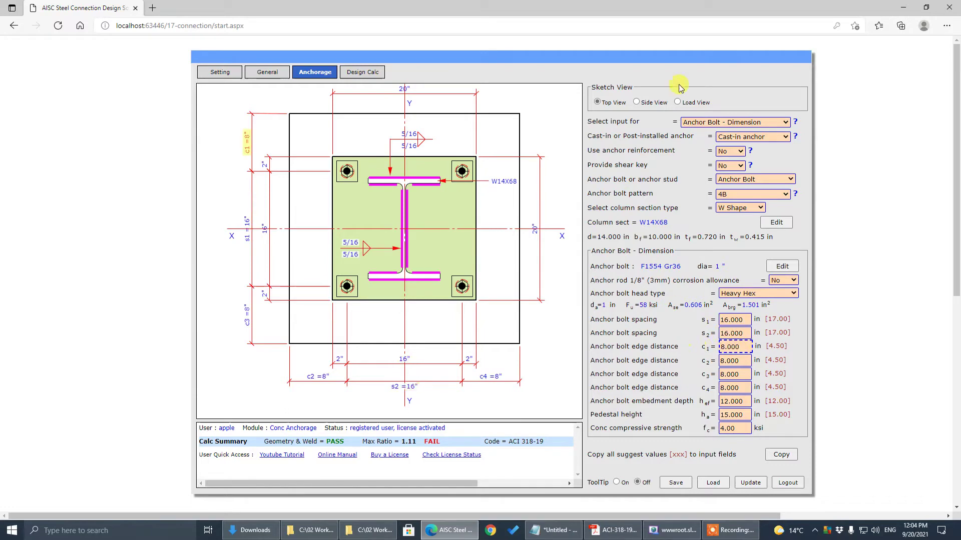
- Show the Base PL & Col Weld input and set the base plate's horizontal and vertical edge distances to 2.5 in
{"action": "left_click", "coordinate": [750, 123]}
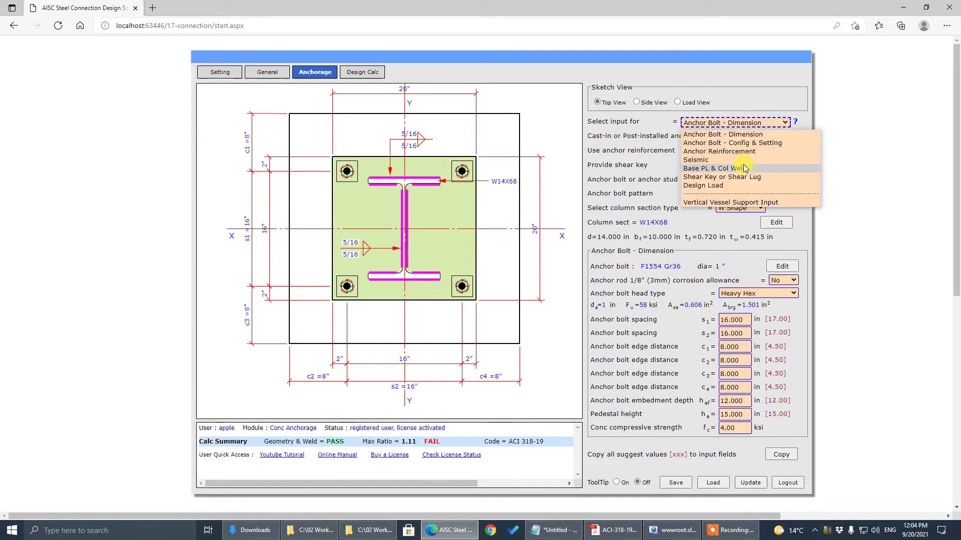
{"action": "left_click", "coordinate": [744, 168]}
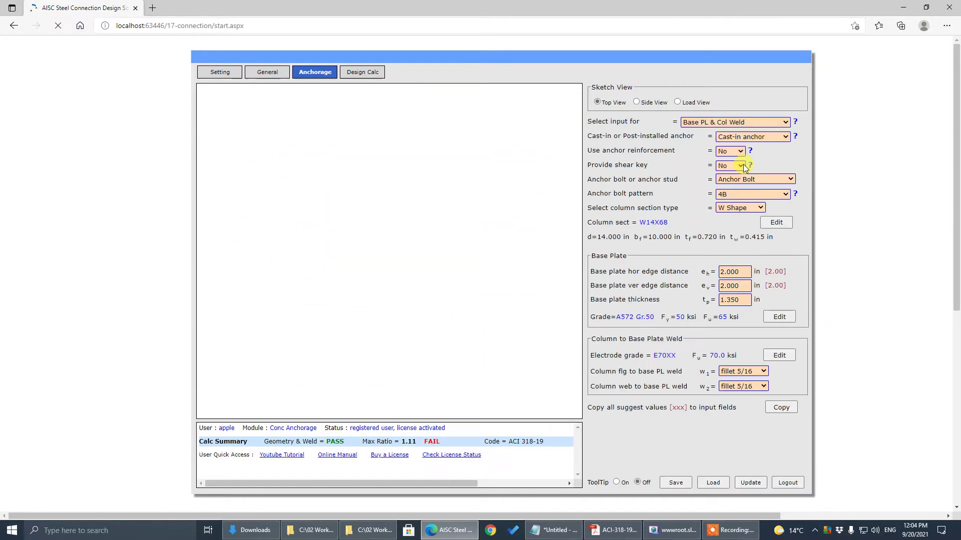
{"action": "left_click", "coordinate": [736, 278]}
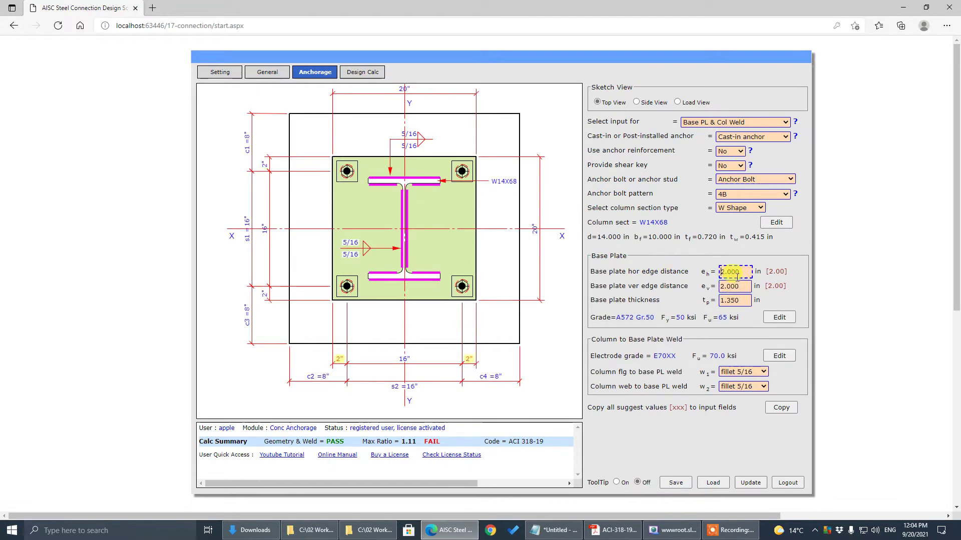
{"action": "double_click", "coordinate": [736, 277]}
{"action": "type", "text": "2.5"}
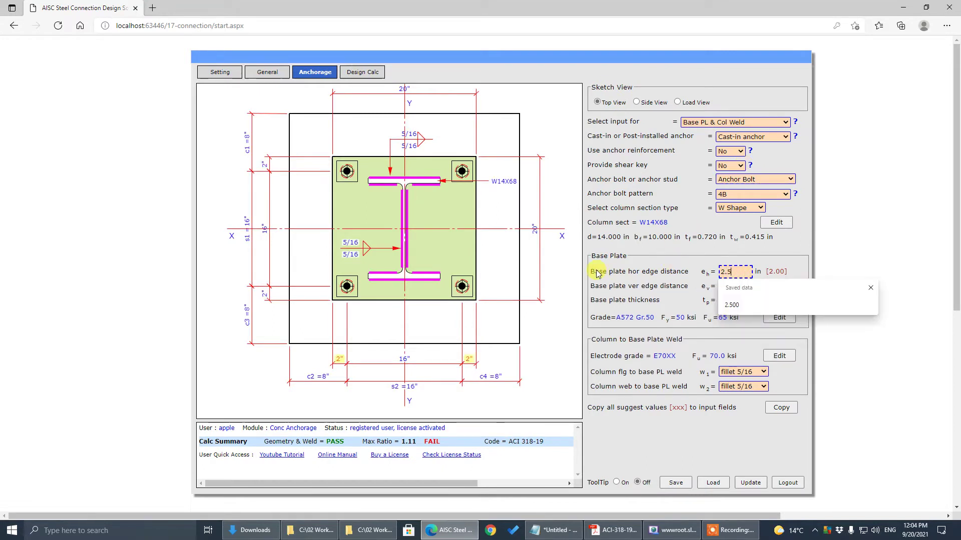
{"action": "key", "text": "Tab"}
{"action": "type", "text": "2"}
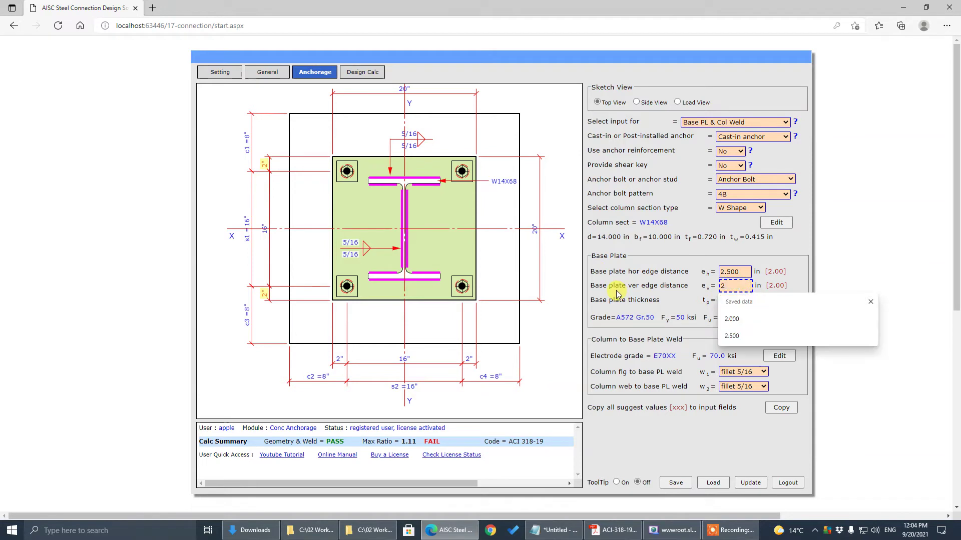
{"action": "type", "text": ".5"}
{"action": "key", "text": "Tab"}
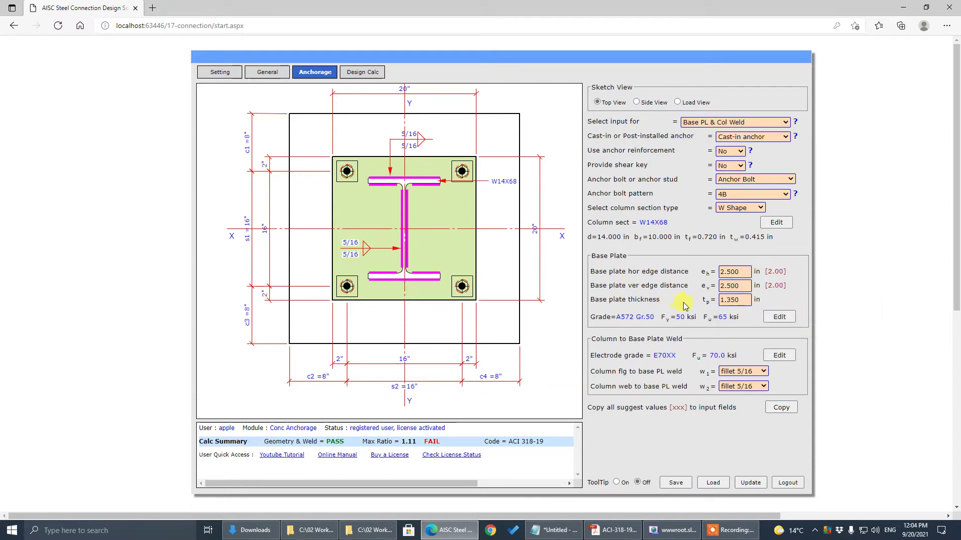
- Set the base plate thickness to 1.5 in and apply the change
{"action": "double_click", "coordinate": [734, 300]}
{"action": "type", "text": "1"}
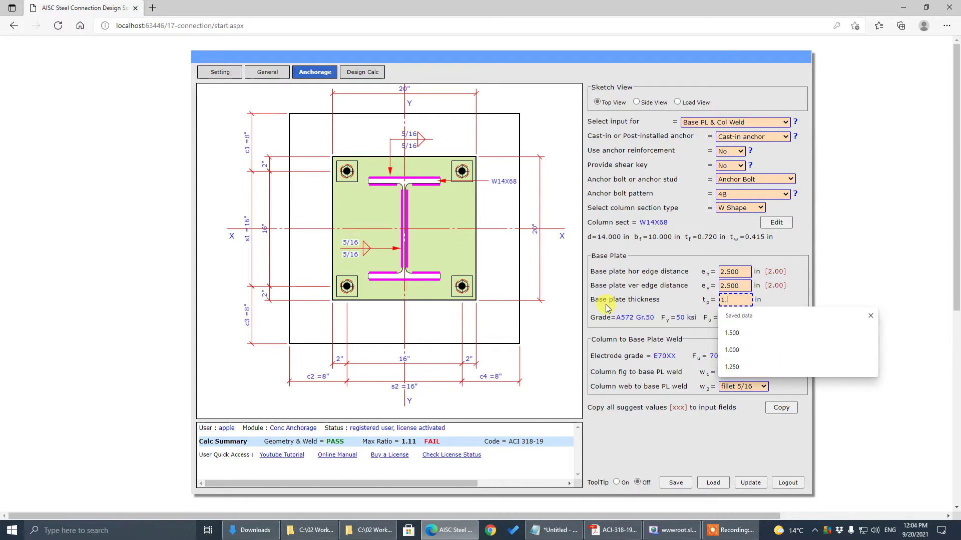
{"action": "type", "text": ".5"}
{"action": "key", "text": "Return"}
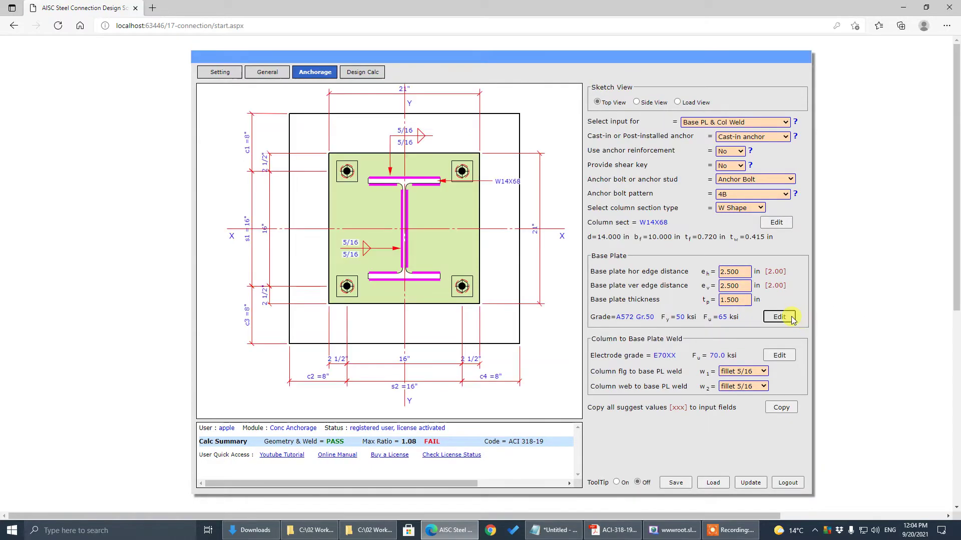
- Change the base plate's steel grade to A36 from the US ASTM material library
{"action": "left_click", "coordinate": [368, 74]}
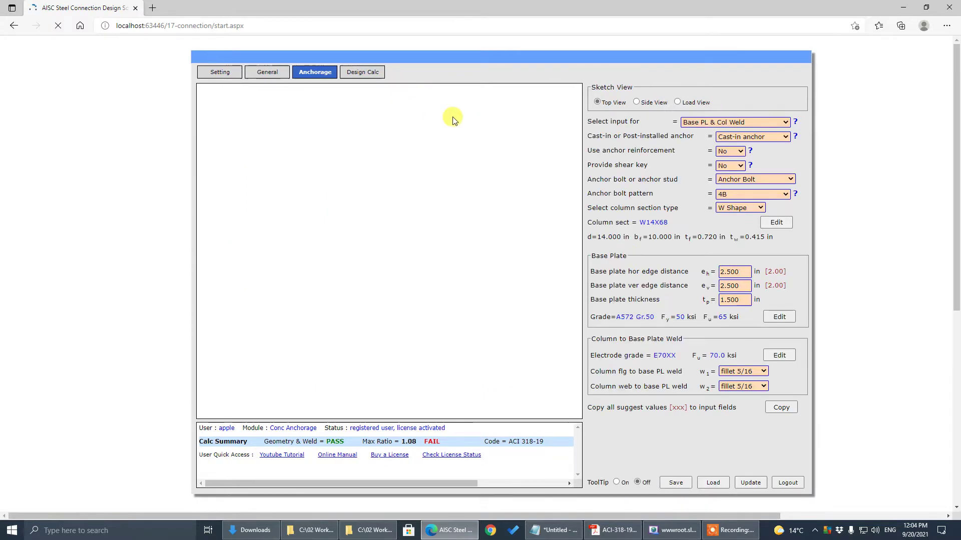
{"action": "left_click", "coordinate": [479, 158]}
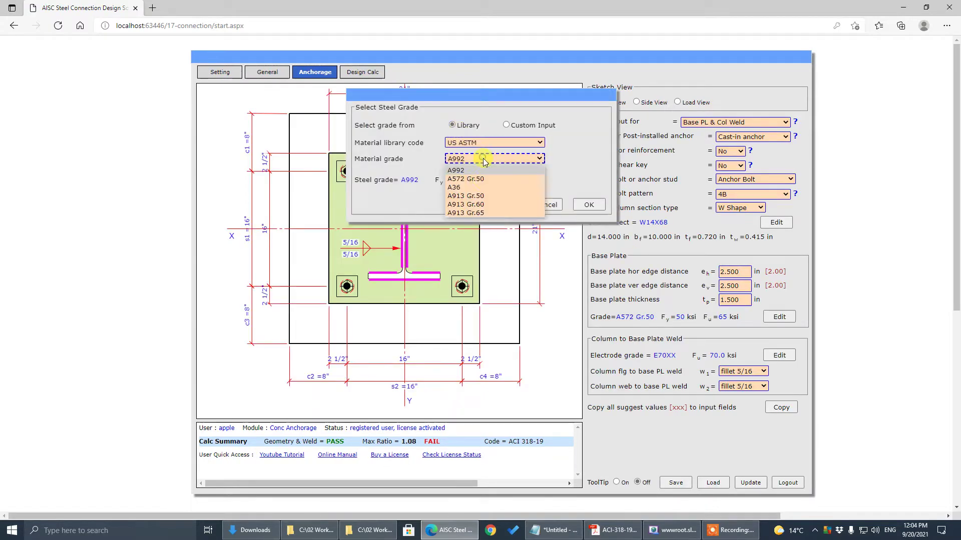
{"action": "left_click", "coordinate": [478, 187]}
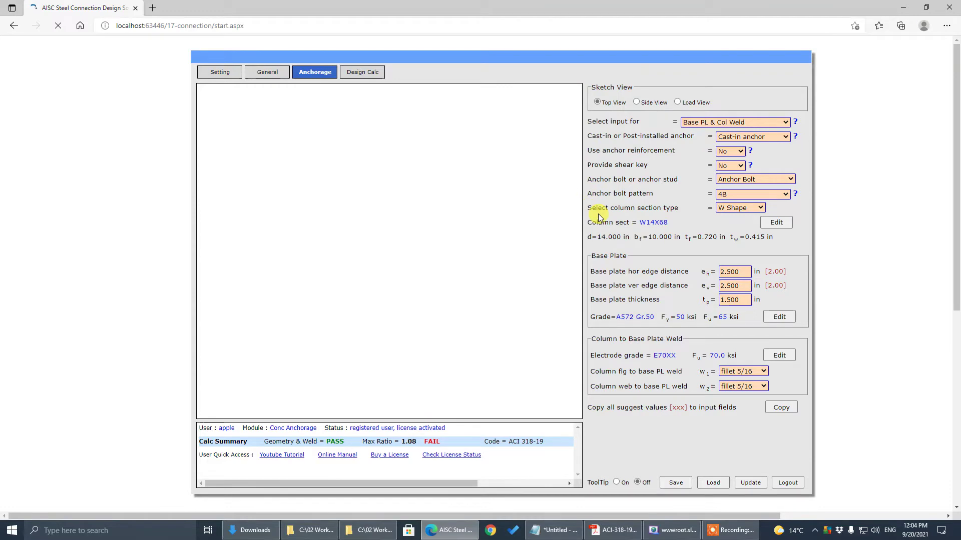
{"action": "left_click", "coordinate": [591, 203]}
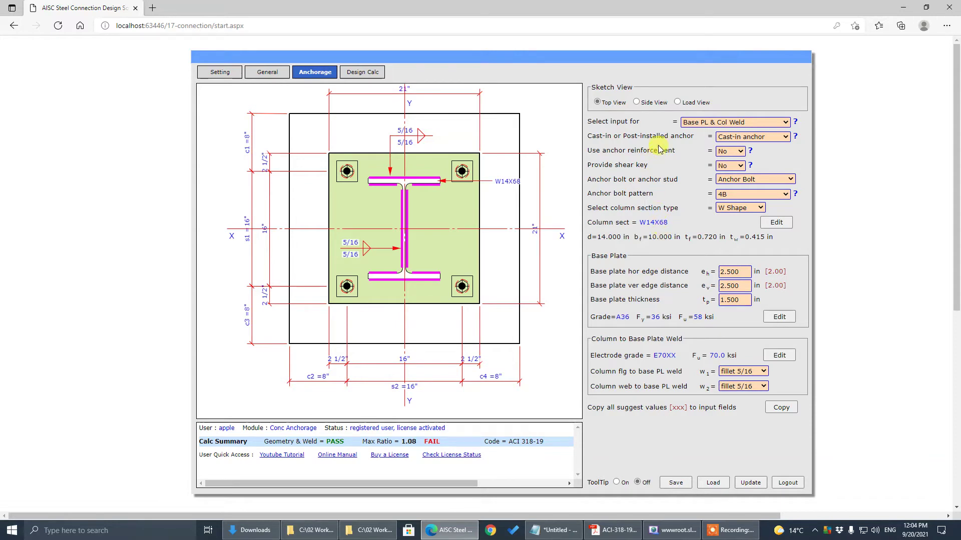
- Show the Anchor Bolt - Dimension input and set all four anchor bolt edge distances, c1 to c4, to 6 in
{"action": "left_click", "coordinate": [706, 123]}
{"action": "left_click", "coordinate": [714, 134]}
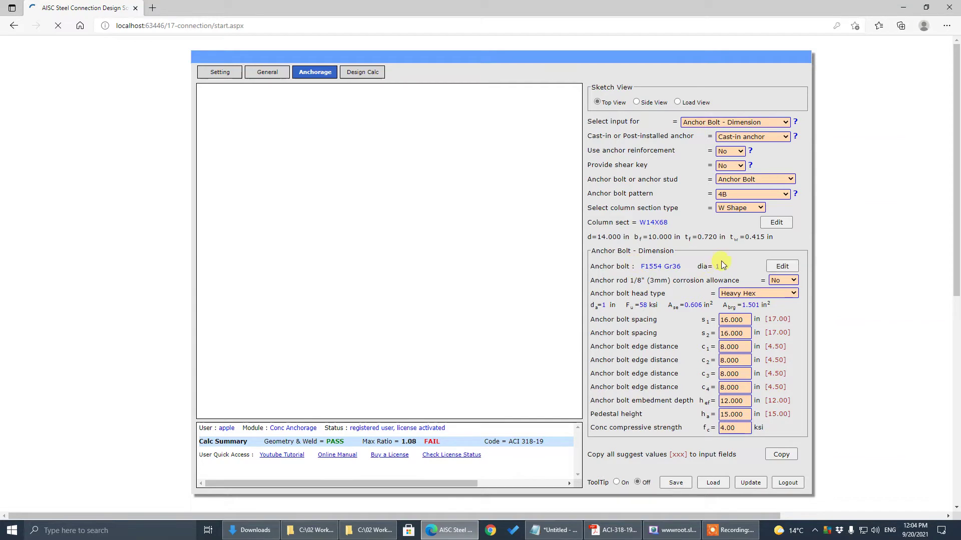
{"action": "left_click_drag", "start_coordinate": [749, 347], "coordinate": [652, 356]}
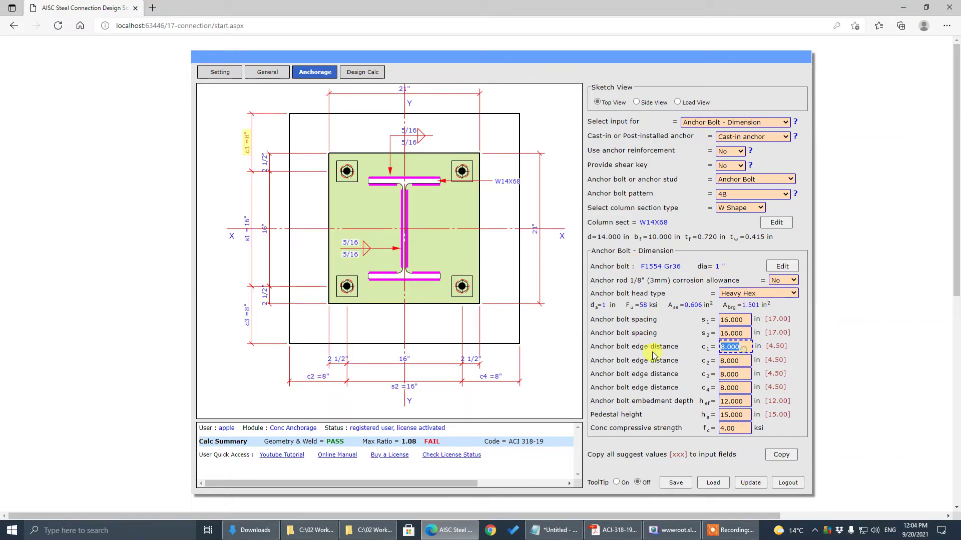
{"action": "type", "text": "6"}
{"action": "left_click", "coordinate": [730, 361]}
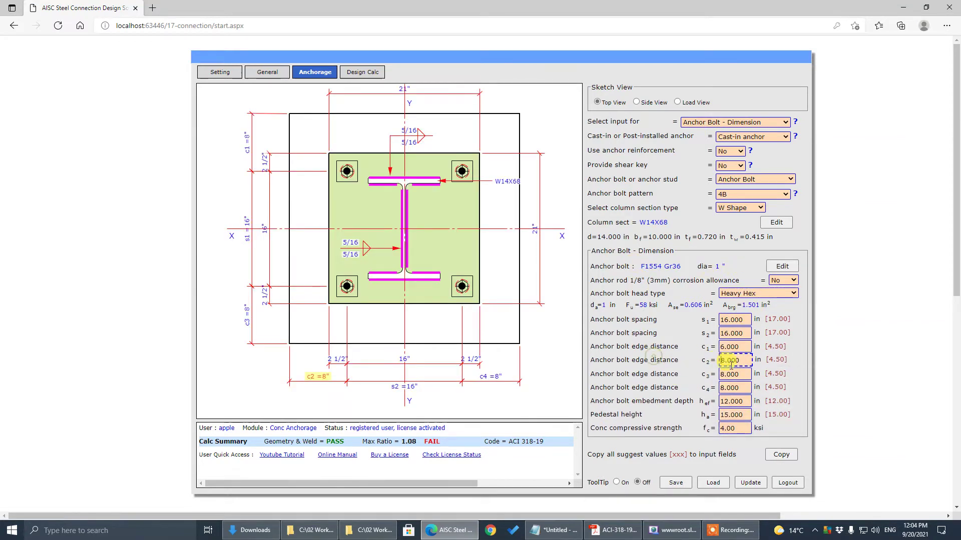
{"action": "type", "text": "6"}
{"action": "left_click", "coordinate": [743, 376]}
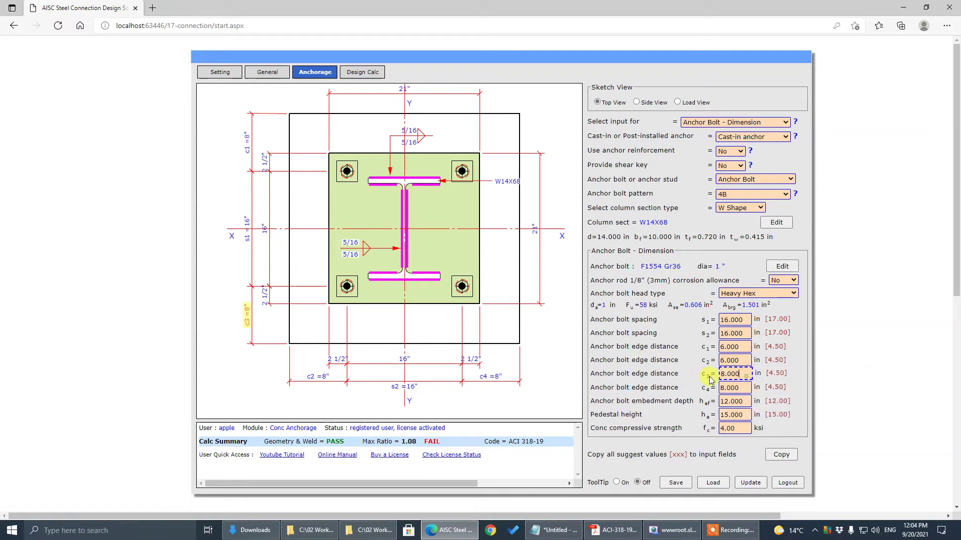
{"action": "left_click_drag", "start_coordinate": [710, 380], "coordinate": [658, 379]}
{"action": "type", "text": "6"}
{"action": "left_click_drag", "start_coordinate": [748, 388], "coordinate": [631, 391]}
{"action": "type", "text": "6"}
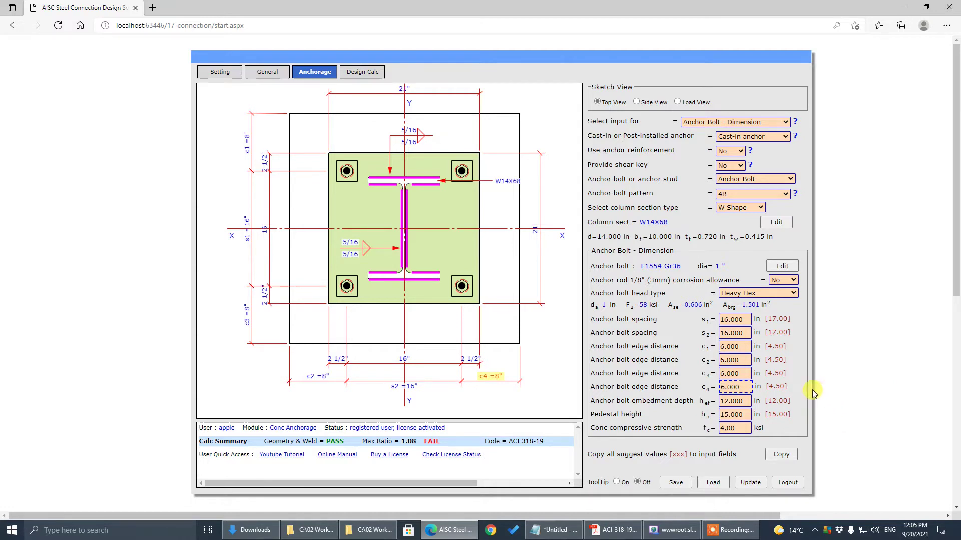
- Set the anchor bolt embedment depth hef to 18 in and the pedestal height ha to 45 in
{"action": "left_click", "coordinate": [748, 400]}
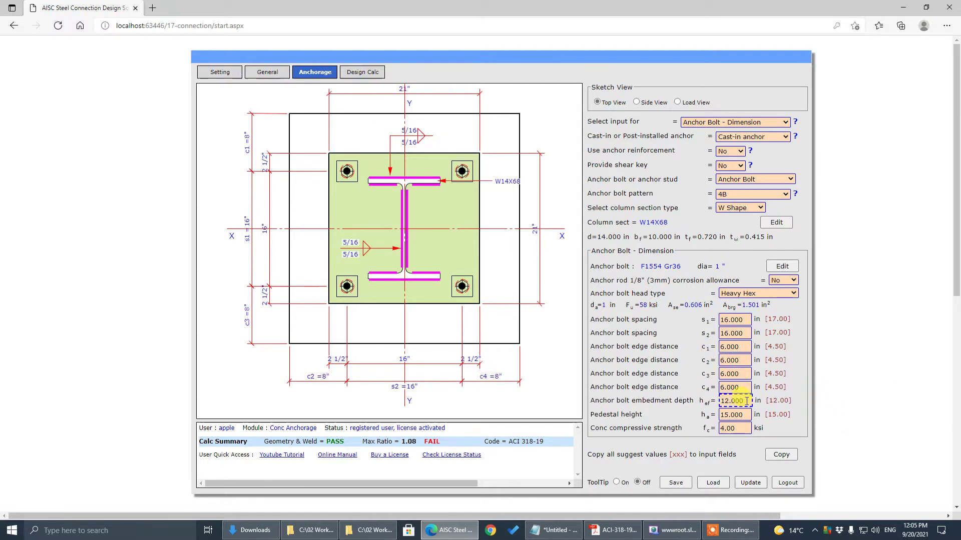
{"action": "double_click", "coordinate": [746, 400]}
{"action": "type", "text": "18.000"}
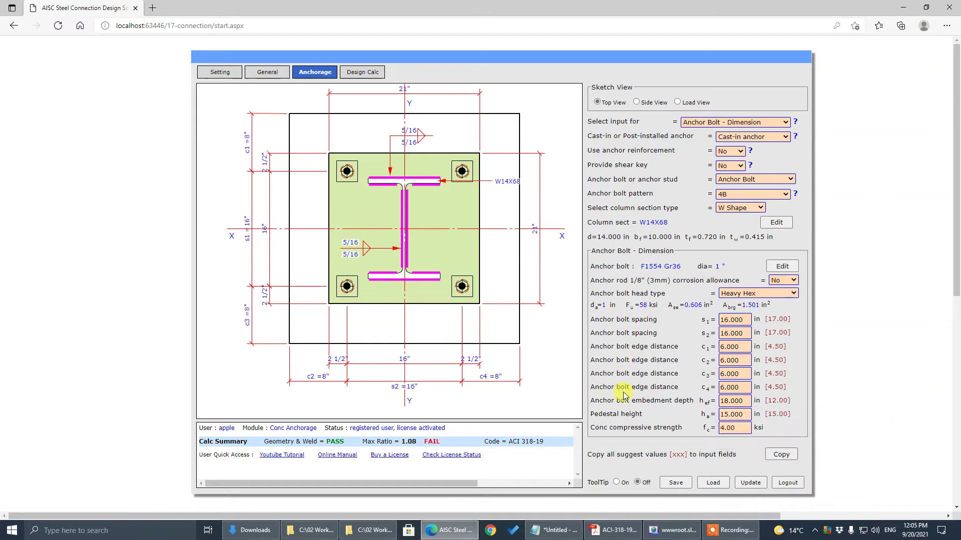
{"action": "left_click", "coordinate": [744, 415]}
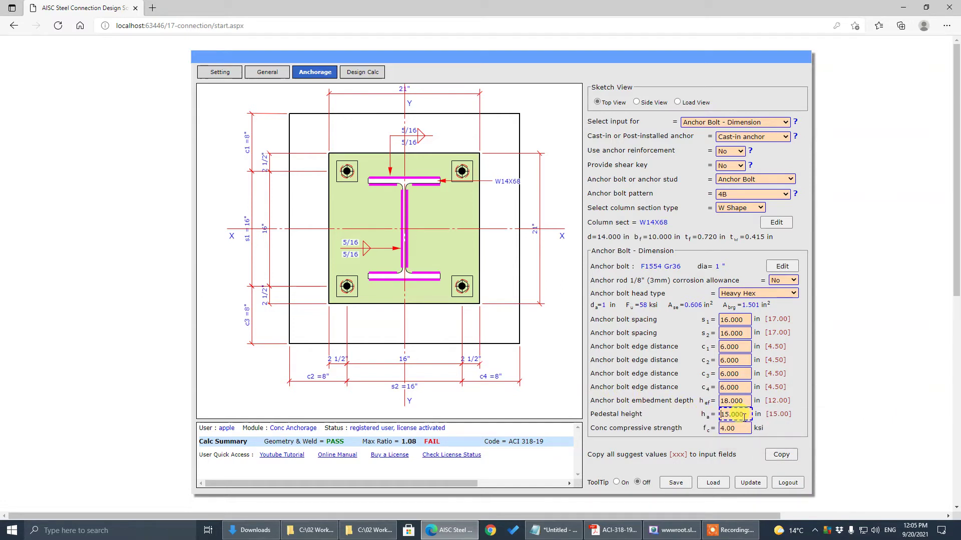
{"action": "double_click", "coordinate": [744, 415]}
{"action": "type", "text": "45.000"}
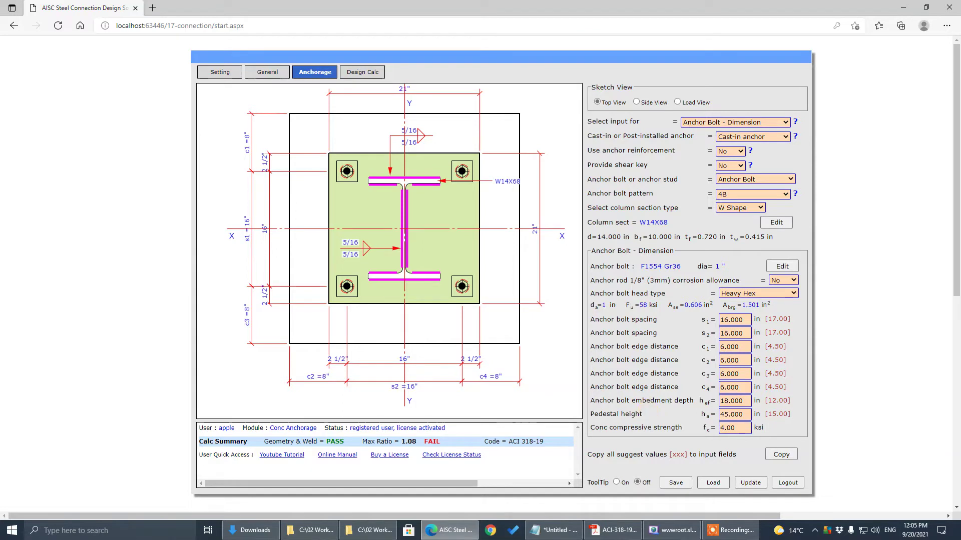
- Set the concrete compressive strength to 4.50 ksi and apply the anchor bolt dimension changes to the sketch
{"action": "key", "text": "alt+Tab"}
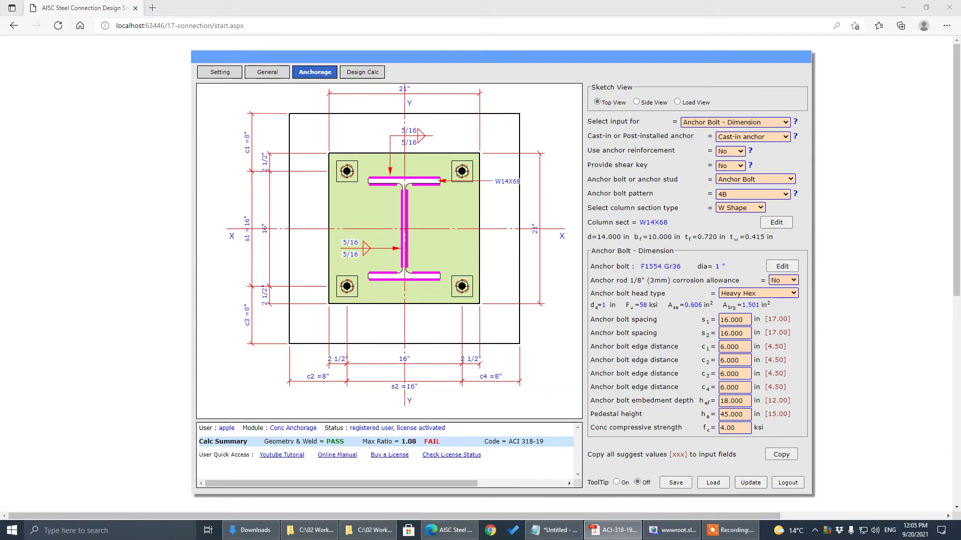
{"action": "double_click", "coordinate": [734, 428]}
{"action": "type", "text": "4.50"}
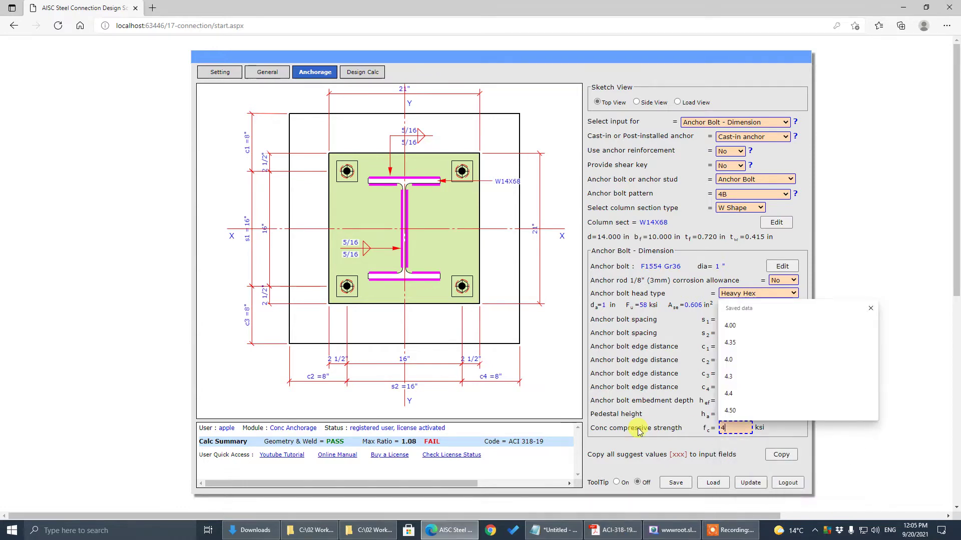
{"action": "key", "text": "Return"}
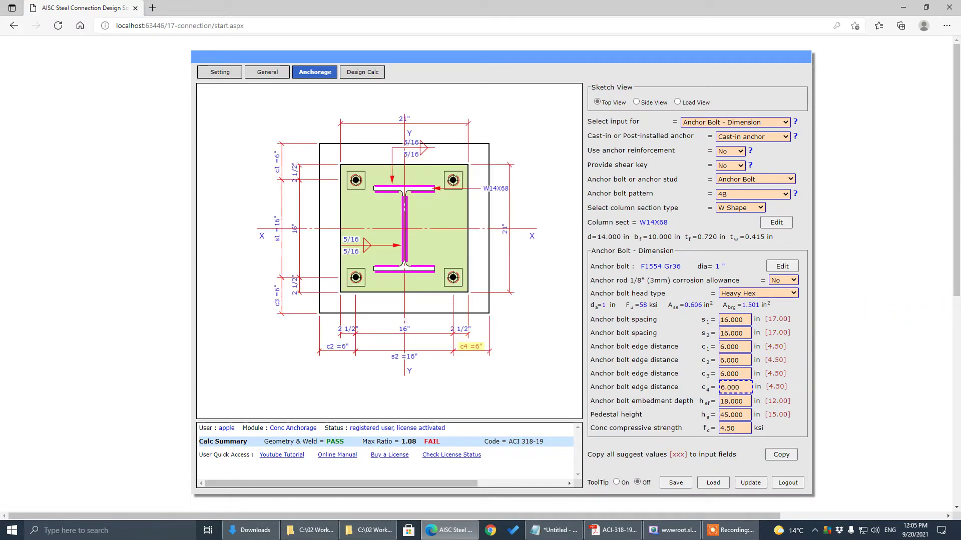
{"action": "left_click", "coordinate": [620, 250]}
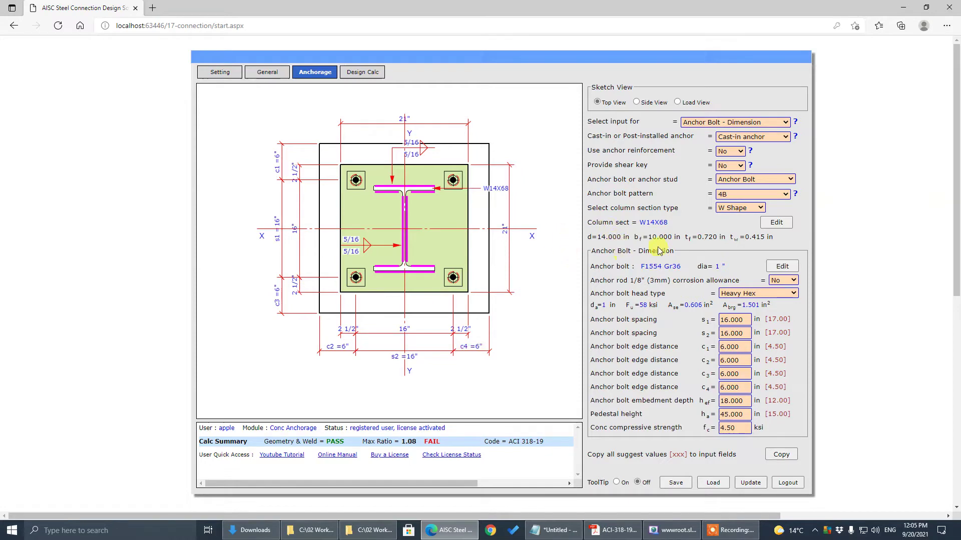
- Change the anchor bolt to ASTM grade F1554 Gr55 with a 1 1/4 in diameter
{"action": "left_click", "coordinate": [783, 265]}
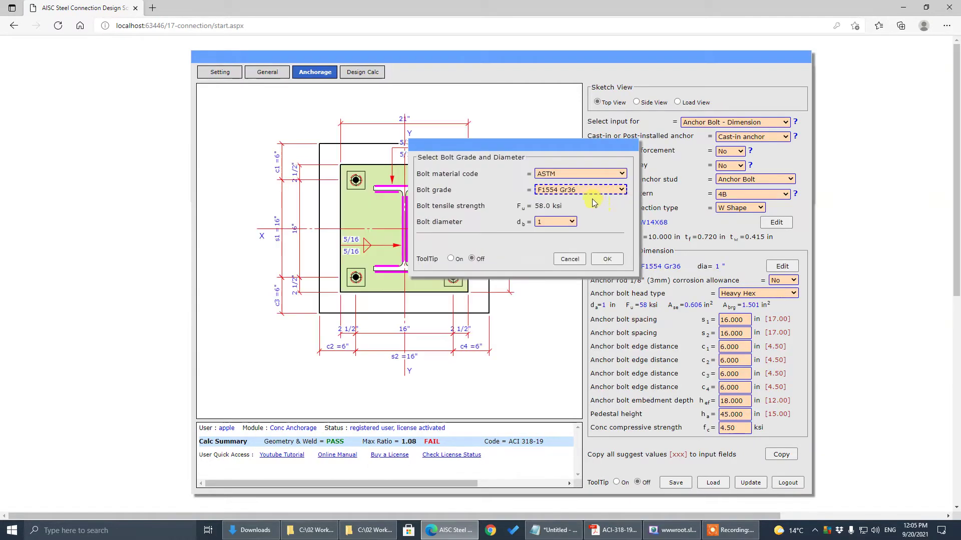
{"action": "left_click", "coordinate": [593, 191]}
{"action": "left_click", "coordinate": [589, 211]}
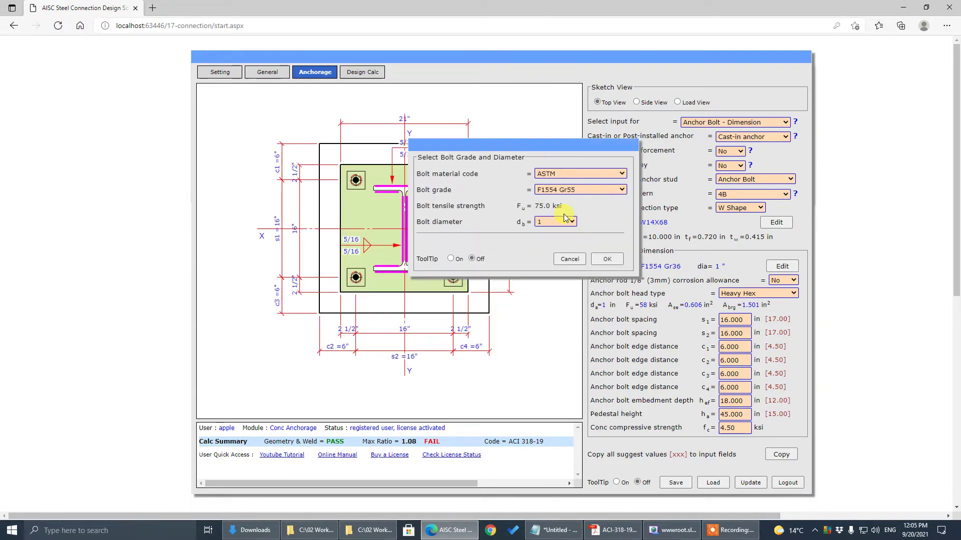
{"action": "left_click", "coordinate": [566, 220]}
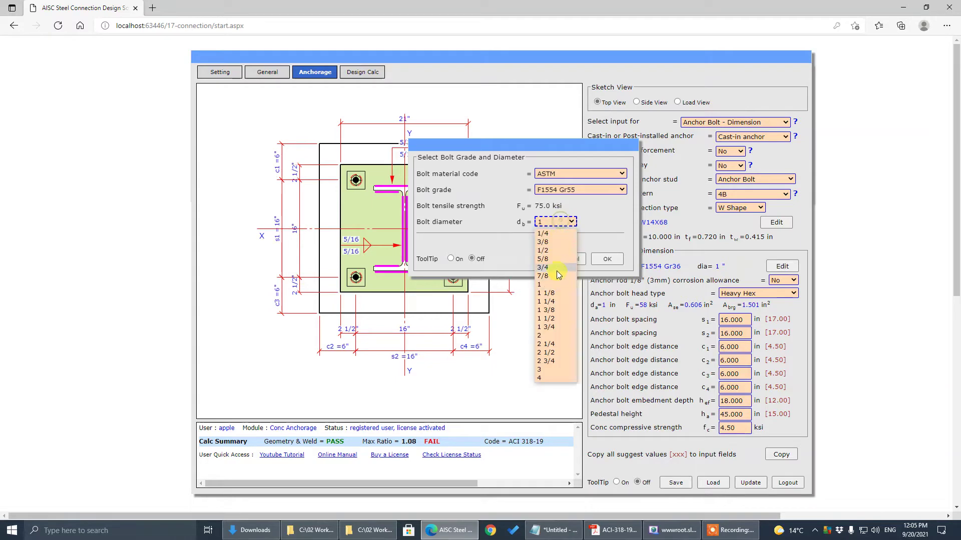
{"action": "left_click", "coordinate": [554, 300]}
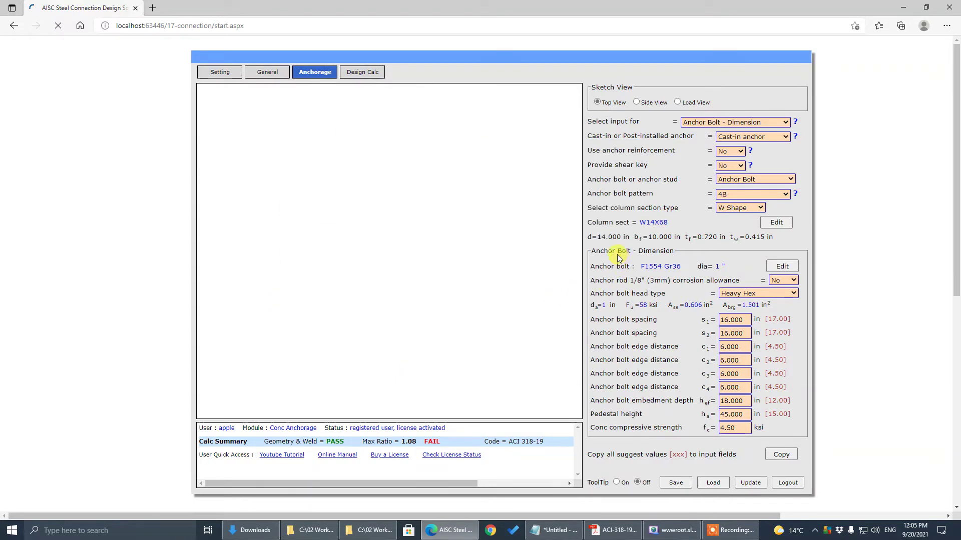
{"action": "left_click", "coordinate": [616, 259]}
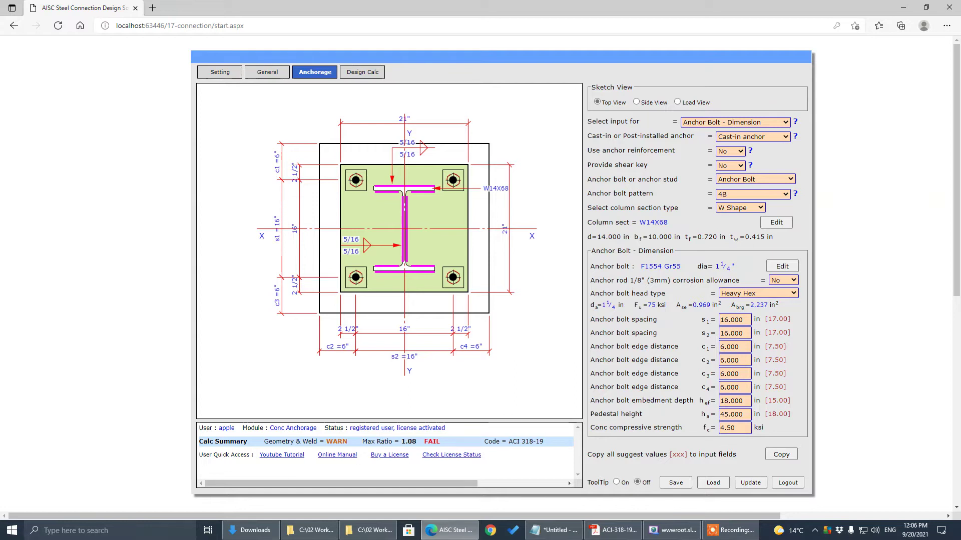
- Switch to ACI-318-19-Concrete-Anchor-Tutorial.pdf in Adobe Acrobat and review the example's anchor data and the required tension and shear loads in Step 1
{"action": "key", "text": "alt+Tab"}
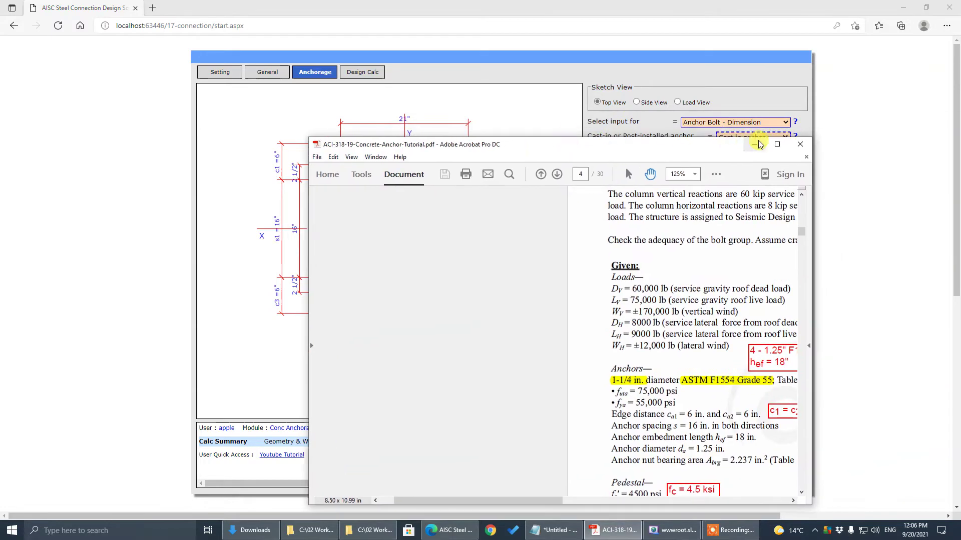
{"action": "left_click", "coordinate": [776, 145]}
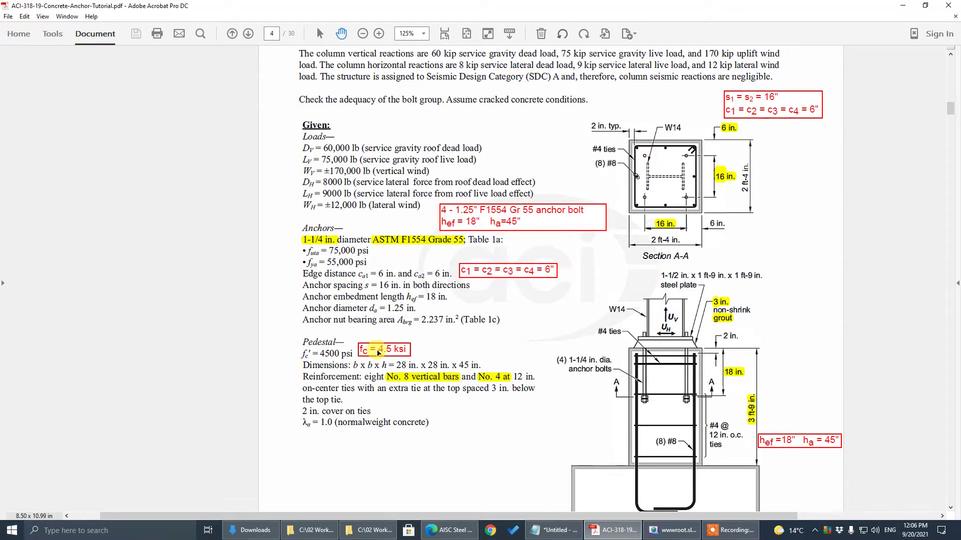
{"action": "scroll", "coordinate": [776, 469], "scroll_direction": "down", "scroll_amount": 10}
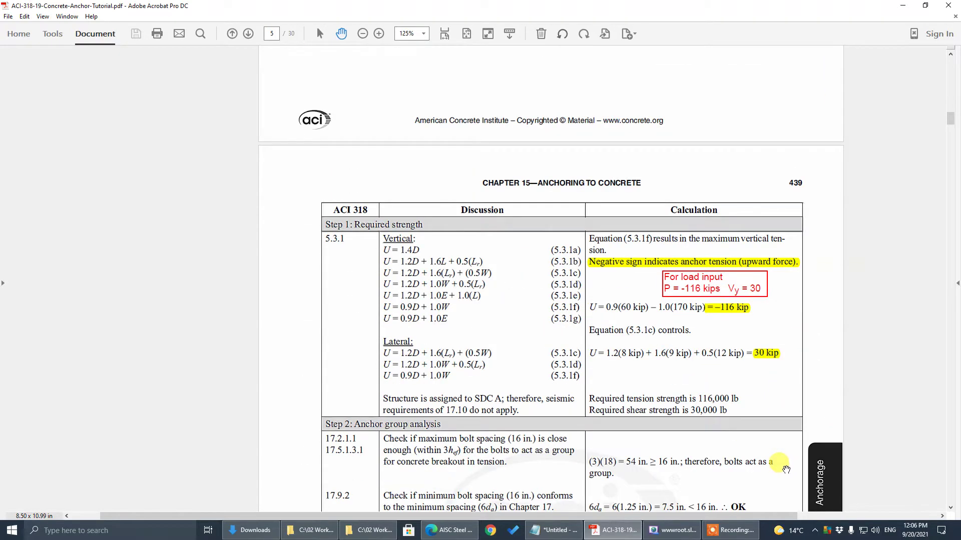
{"action": "scroll", "coordinate": [790, 468], "scroll_direction": "down", "scroll_amount": 8}
{"action": "scroll", "coordinate": [801, 456], "scroll_direction": "up", "scroll_amount": 3}
{"action": "scroll", "coordinate": [808, 458], "scroll_direction": "up", "scroll_amount": 5}
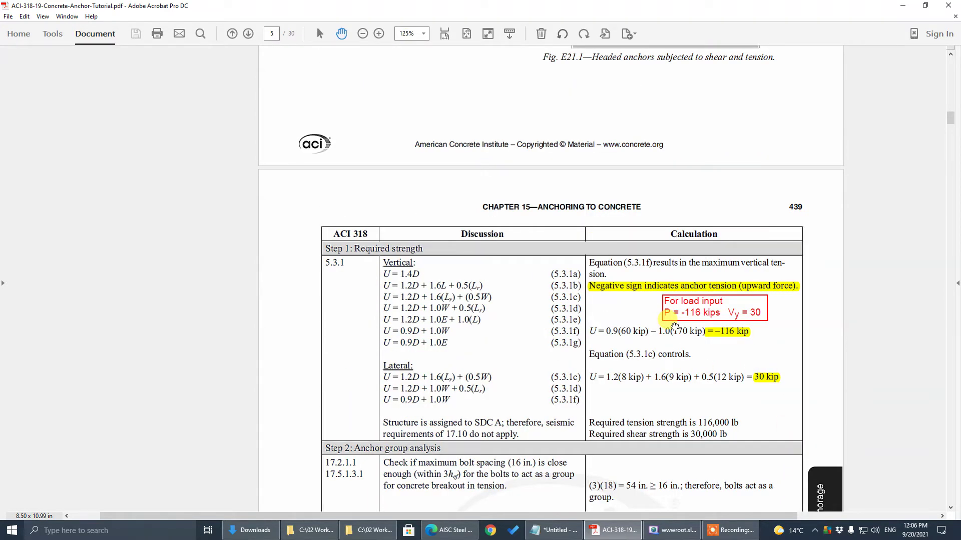
- Switch back to the anchorage program in the browser, show the Load View and set Load Case 1's axial load P to -116 kips
{"action": "key", "text": "alt+Tab"}
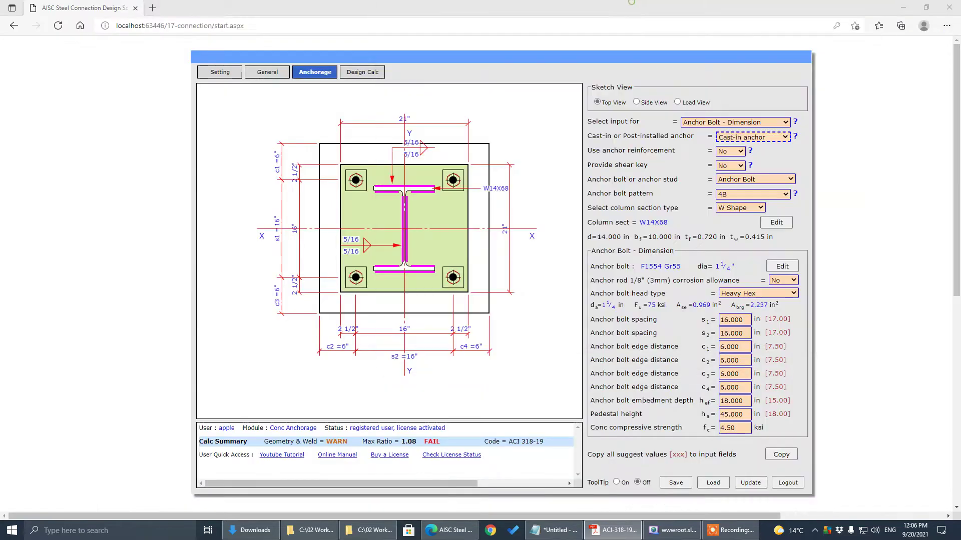
{"action": "left_click", "coordinate": [768, 126]}
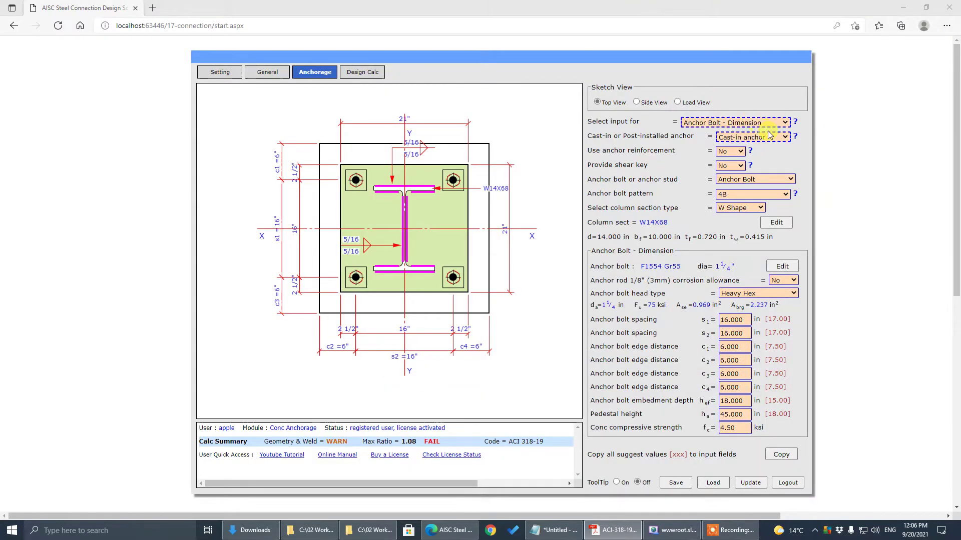
{"action": "left_click", "coordinate": [701, 103]}
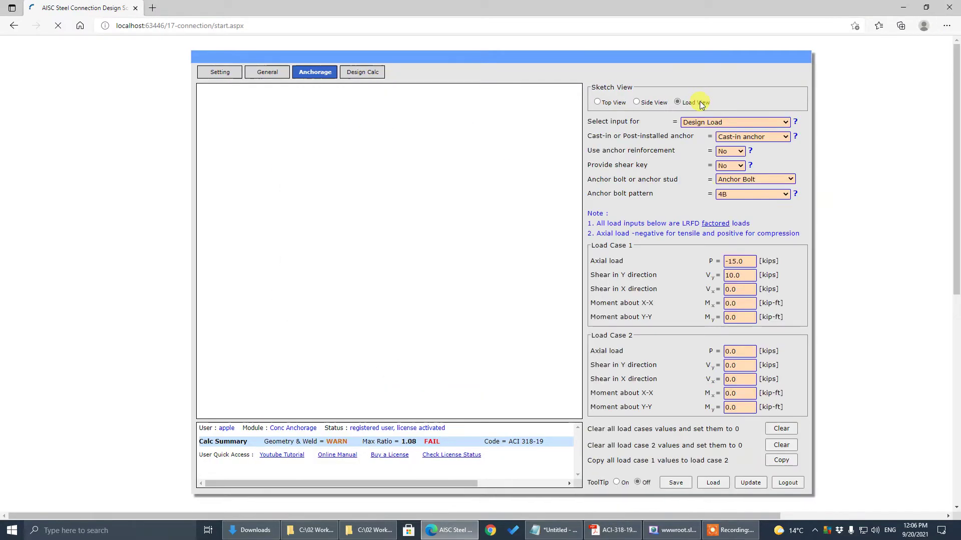
{"action": "left_click", "coordinate": [749, 260]}
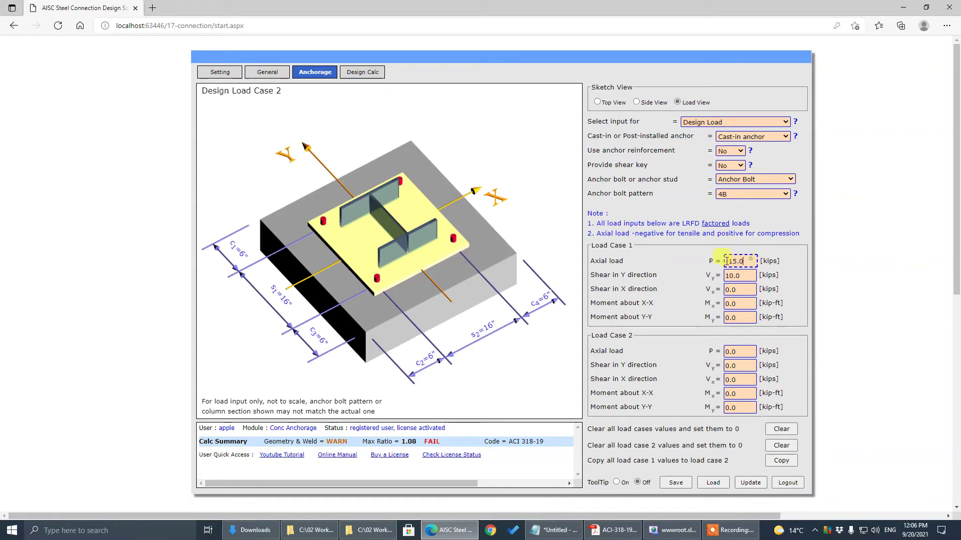
{"action": "left_click_drag", "start_coordinate": [750, 259], "coordinate": [622, 261]}
{"action": "type", "text": "-116.0"}
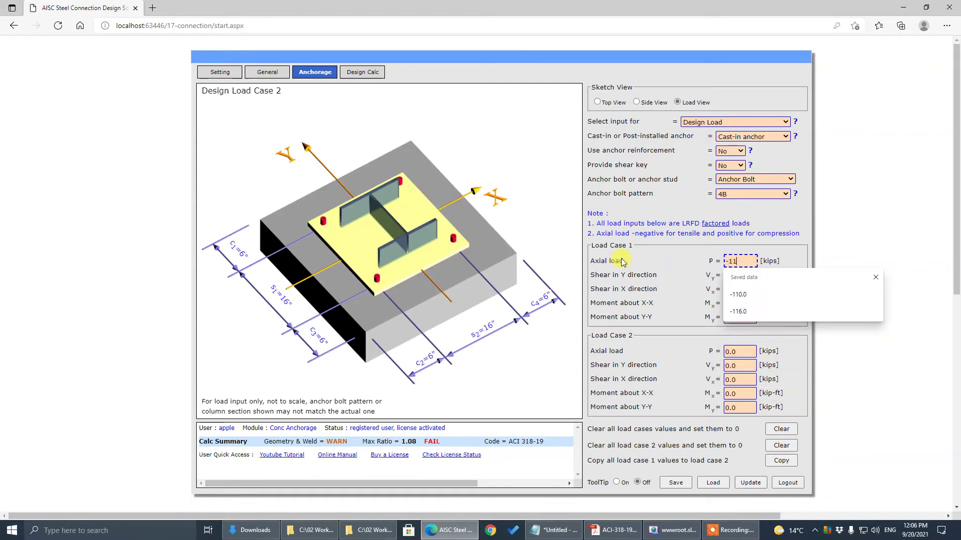
- Set Load Case 1's shear in Y direction, Vy, to 30 kips and update the calculation
{"action": "left_click", "coordinate": [746, 275]}
{"action": "left_click_drag", "start_coordinate": [745, 275], "coordinate": [618, 275]}
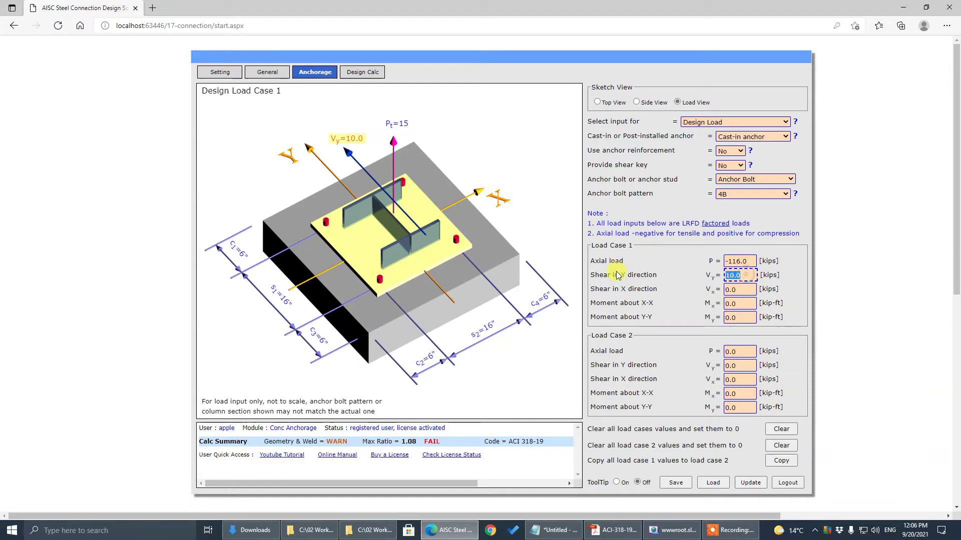
{"action": "type", "text": "30.0"}
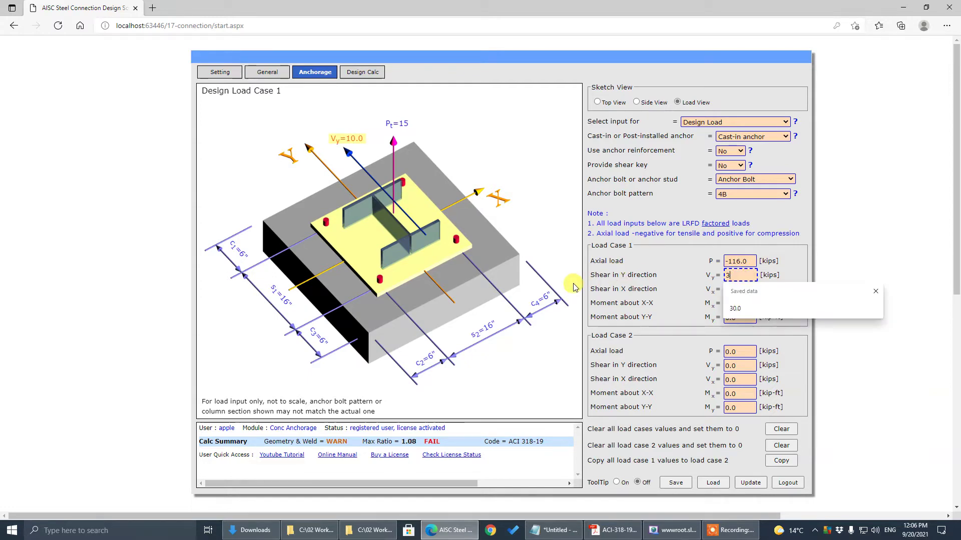
{"action": "left_click", "coordinate": [750, 484]}
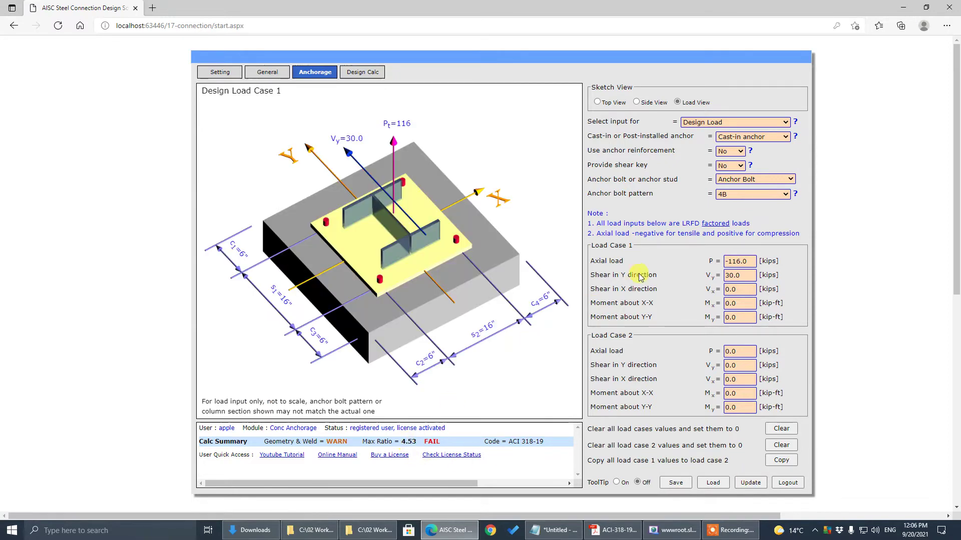
- Switch to the tutorial PDF in Adobe Acrobat and review the example from required strength through the concrete tensile breakout check and Step 7 anchor reinforcement
{"action": "left_click", "coordinate": [613, 530]}
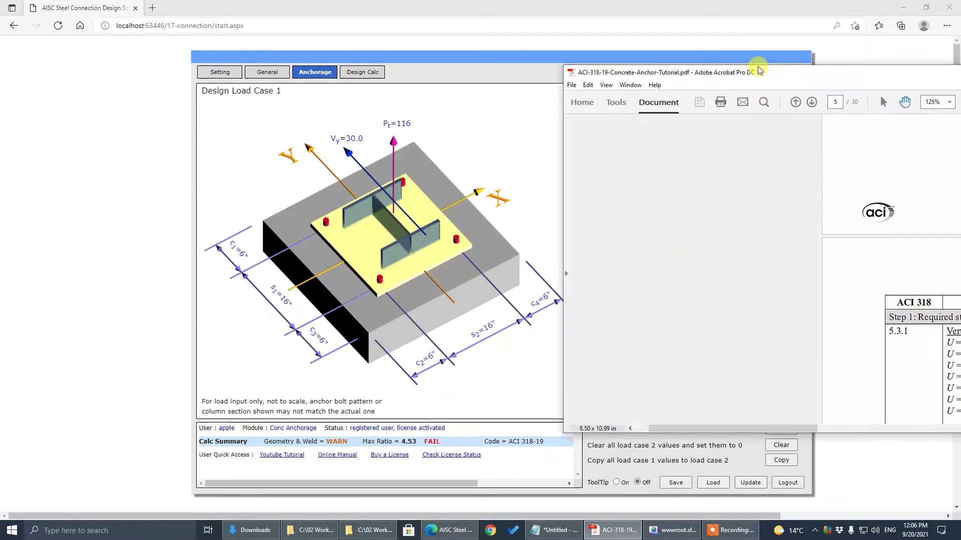
{"action": "left_click", "coordinate": [747, 36]}
{"action": "scroll", "coordinate": [699, 284], "scroll_direction": "down", "scroll_amount": 14}
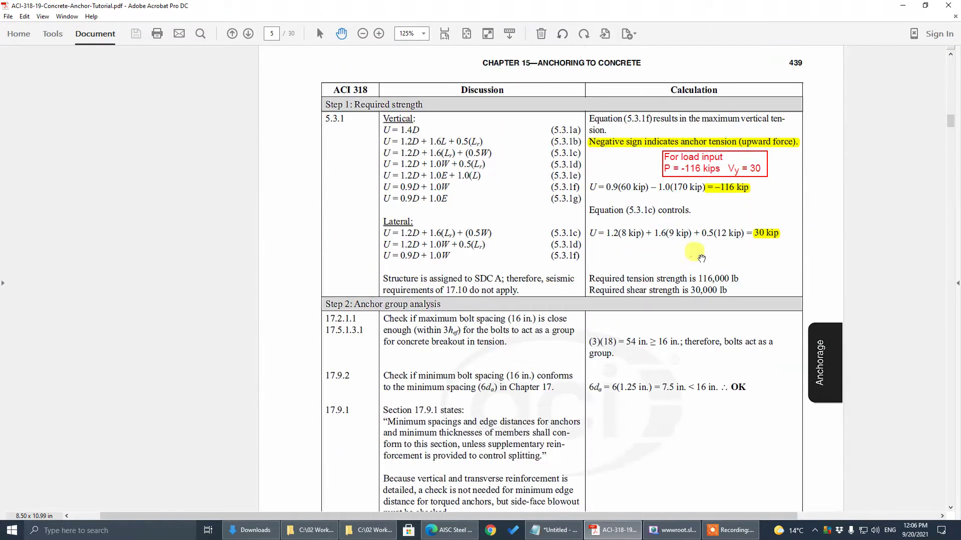
{"action": "scroll", "coordinate": [738, 241], "scroll_direction": "down", "scroll_amount": 15}
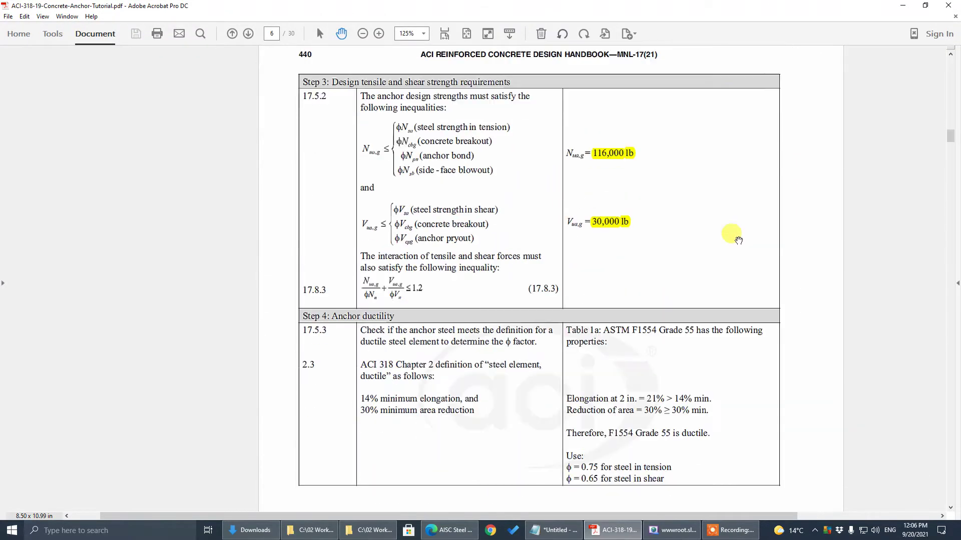
{"action": "scroll", "coordinate": [757, 240], "scroll_direction": "down", "scroll_amount": 12}
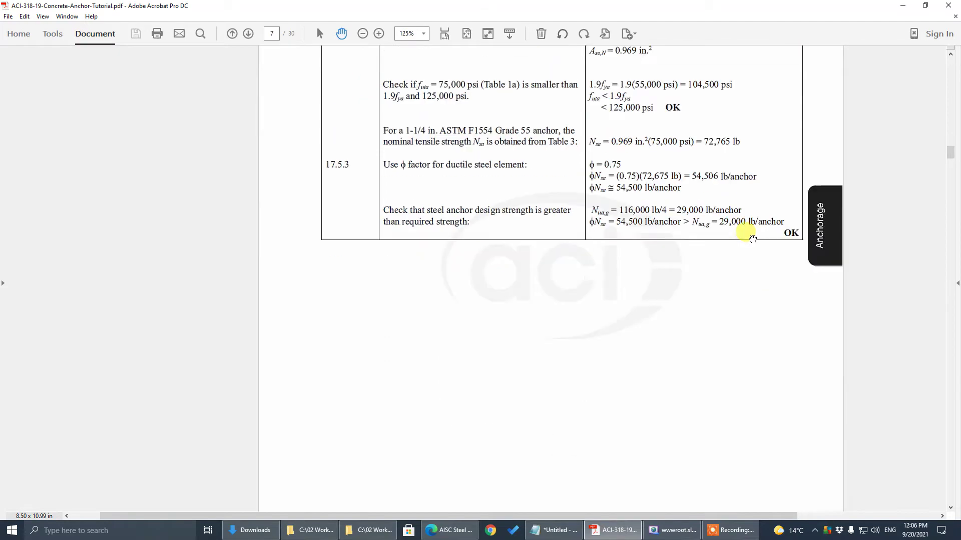
{"action": "scroll", "coordinate": [758, 233], "scroll_direction": "down", "scroll_amount": 10}
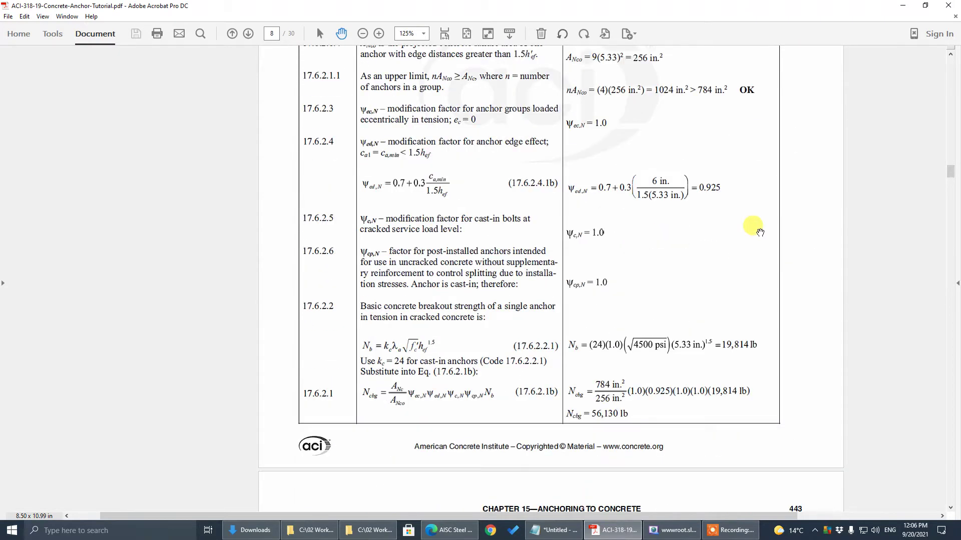
{"action": "scroll", "coordinate": [759, 233], "scroll_direction": "down", "scroll_amount": 6}
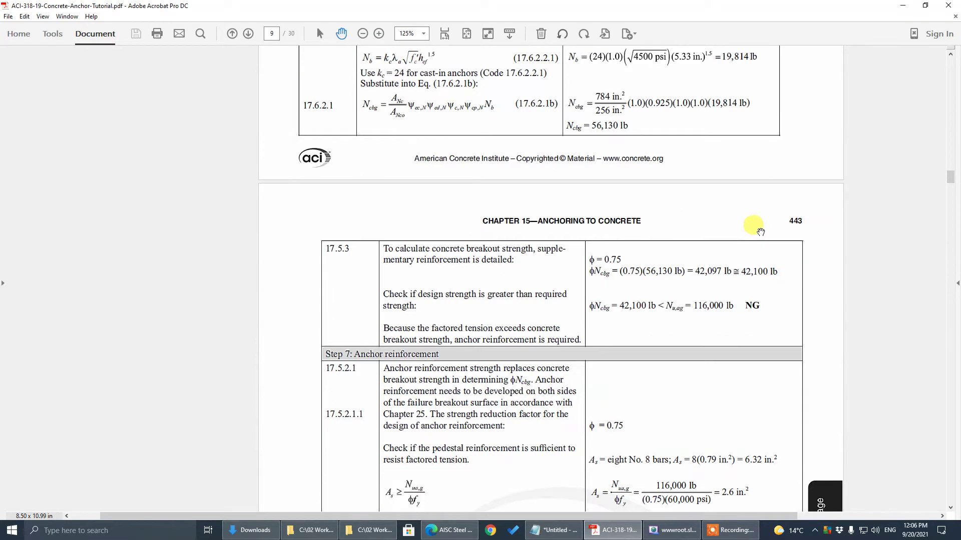
{"action": "scroll", "coordinate": [760, 231], "scroll_direction": "down", "scroll_amount": 2}
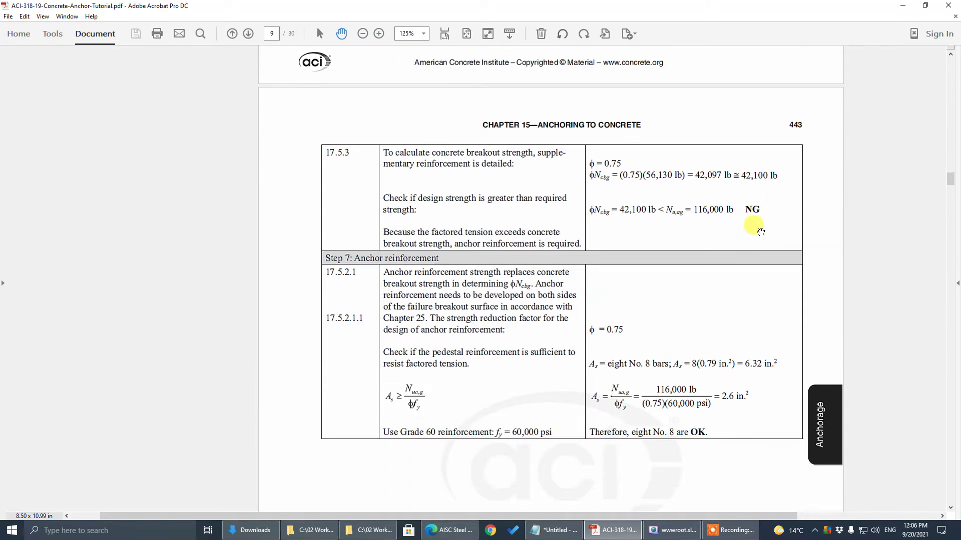
{"action": "scroll", "coordinate": [760, 231], "scroll_direction": "down", "scroll_amount": 2}
{"action": "scroll", "coordinate": [760, 231], "scroll_direction": "up", "scroll_amount": 1}
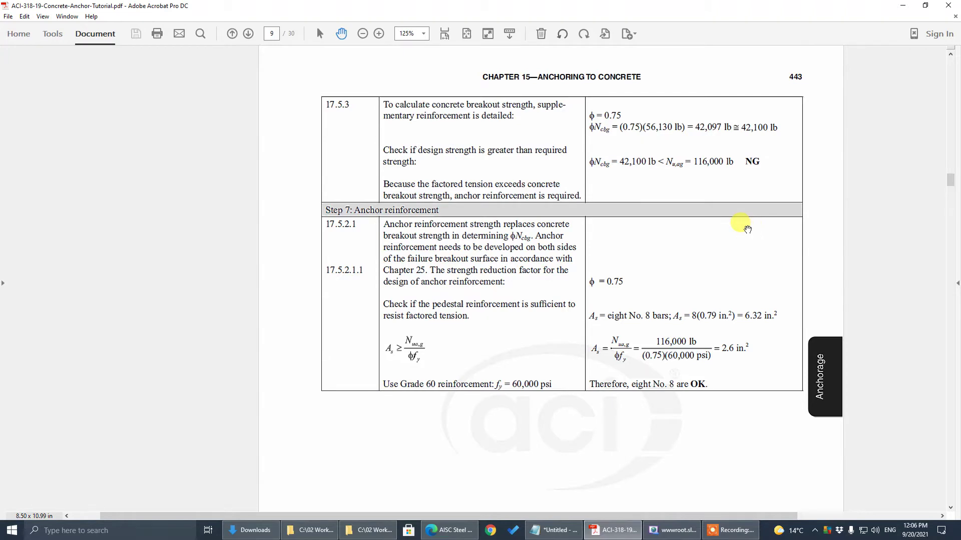
{"action": "scroll", "coordinate": [440, 178], "scroll_direction": "up", "scroll_amount": 5}
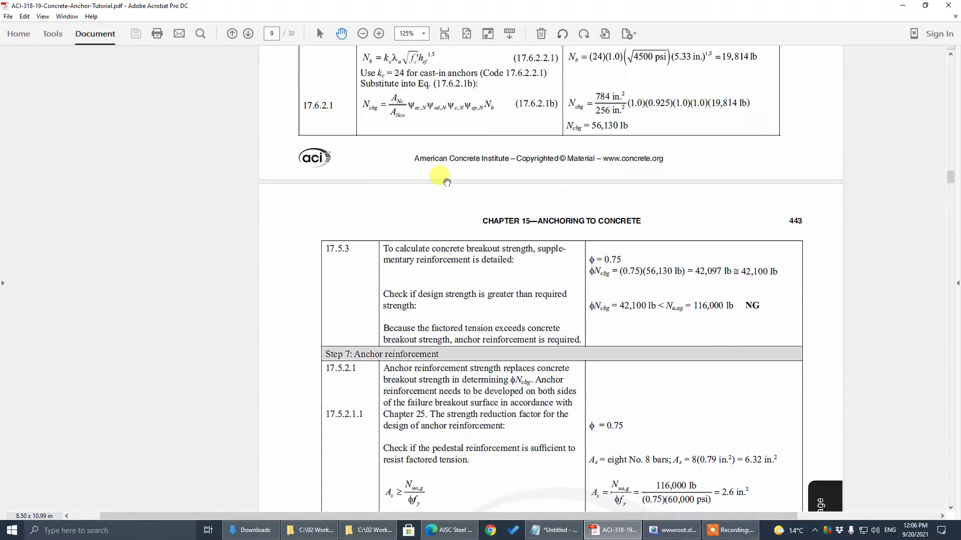
{"action": "scroll", "coordinate": [447, 181], "scroll_direction": "down", "scroll_amount": 2}
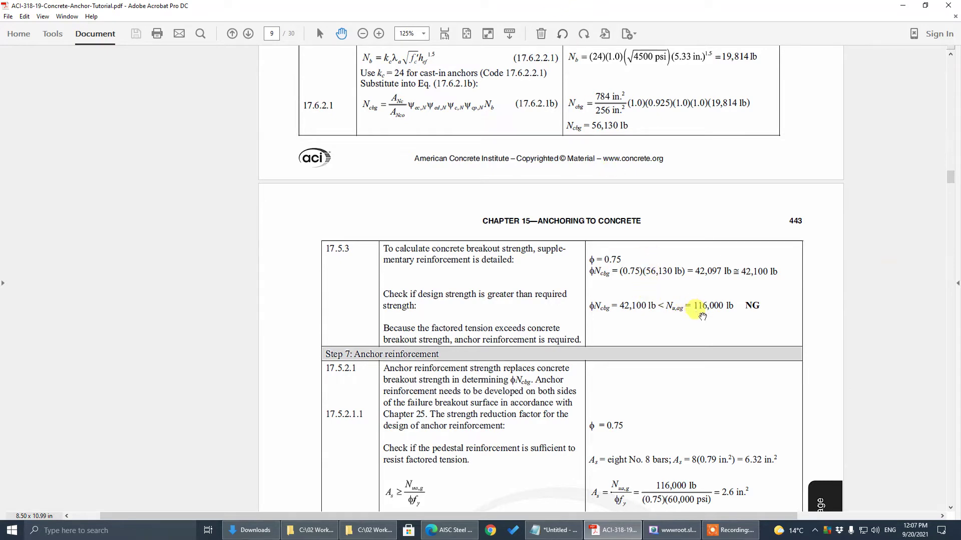
- Switch back to the anchorage program in the browser and examine the detailed Anchor Concrete Tensile Breakout Resistance calculation in the design results
{"action": "key", "text": "alt+Tab"}
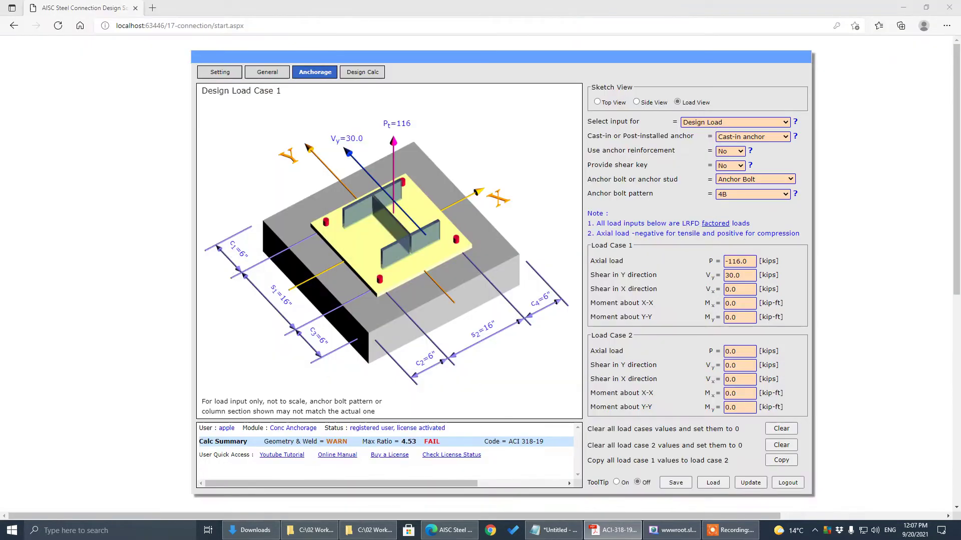
{"action": "left_click", "coordinate": [366, 71]}
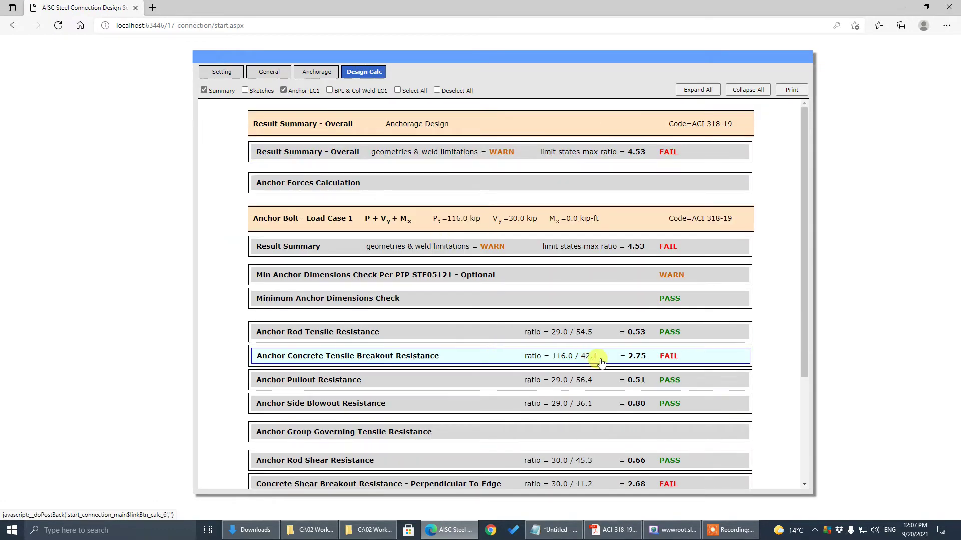
{"action": "left_click", "coordinate": [600, 359]}
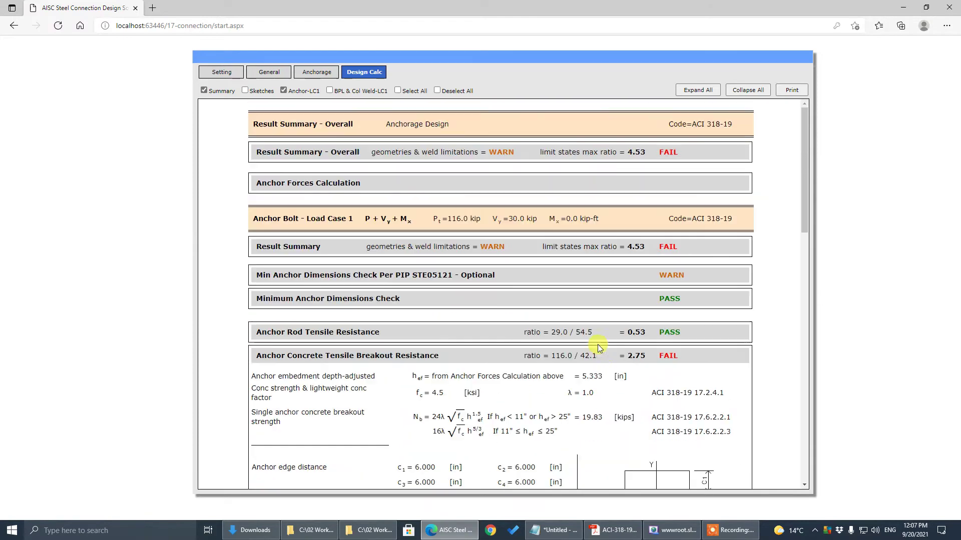
{"action": "scroll", "coordinate": [605, 415], "scroll_direction": "down", "scroll_amount": 10}
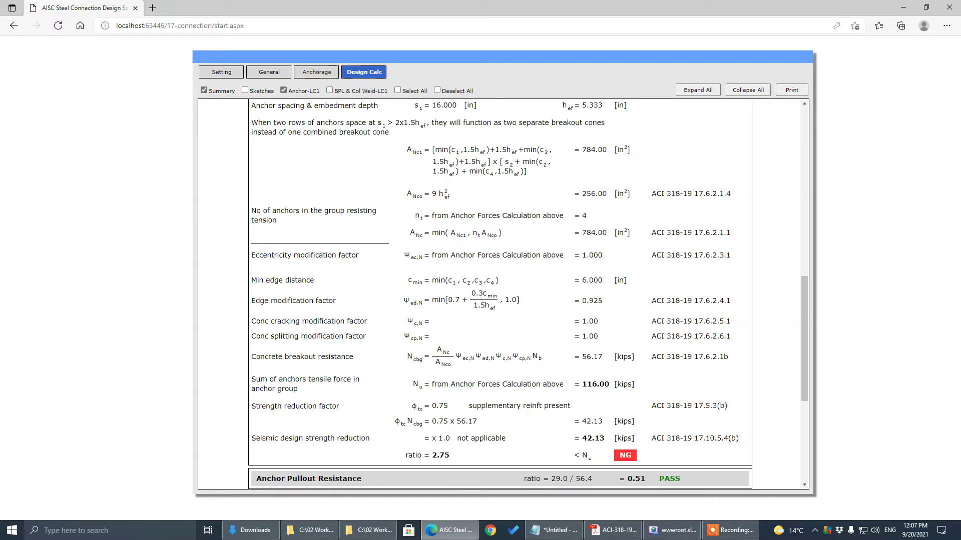
- Switch to the tutorial PDF in Adobe Acrobat and compare its concrete breakout strength and Step 7 pedestal reinforcement check
{"action": "key", "text": "alt+Tab"}
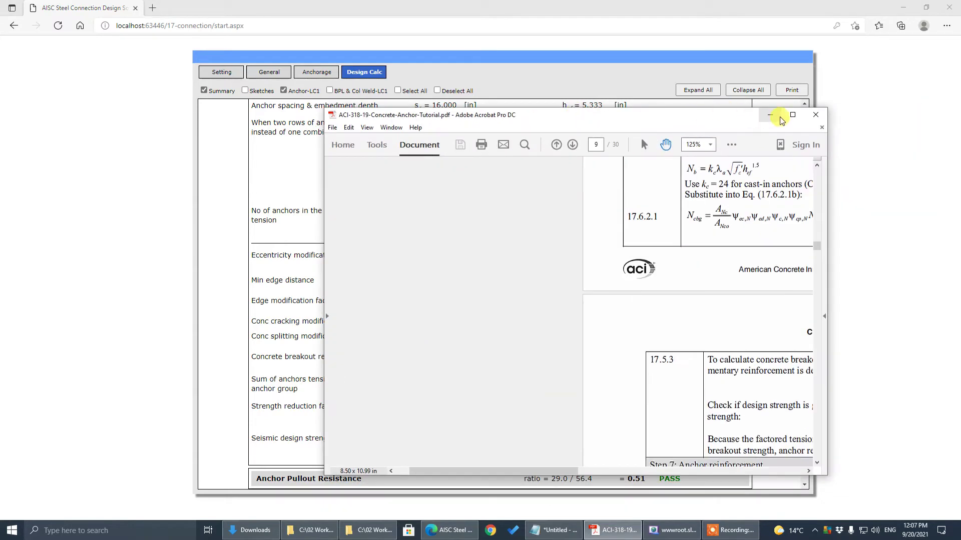
{"action": "left_click", "coordinate": [791, 115]}
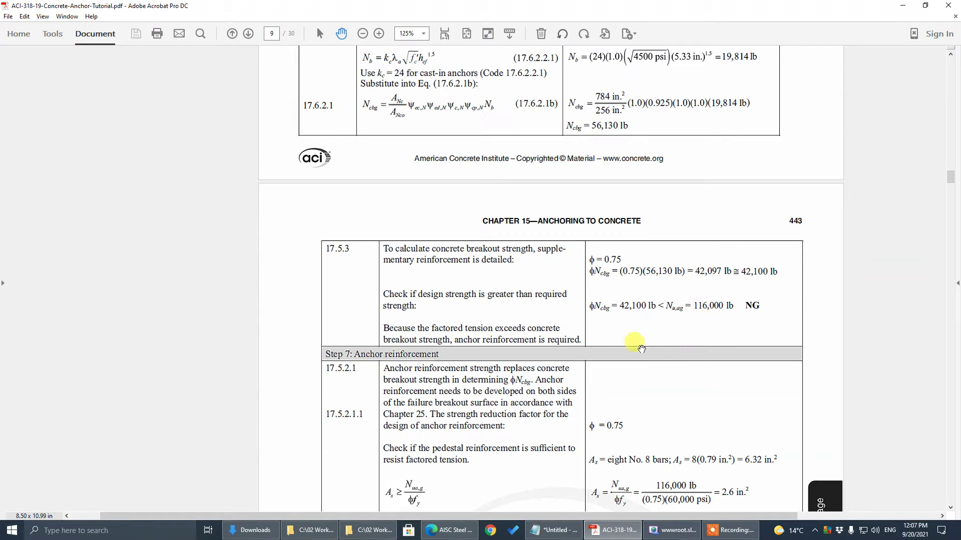
{"action": "scroll", "coordinate": [450, 390], "scroll_direction": "down", "scroll_amount": 3}
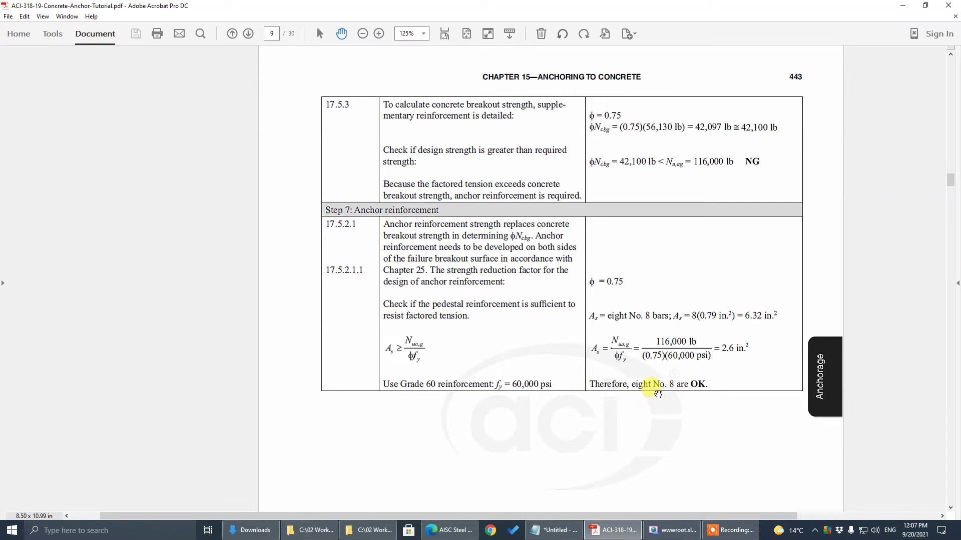
- Switch back to the anchorage program in the browser and set the use of anchor reinforcement to Yes in the anchorage input
{"action": "key", "text": "alt+Tab"}
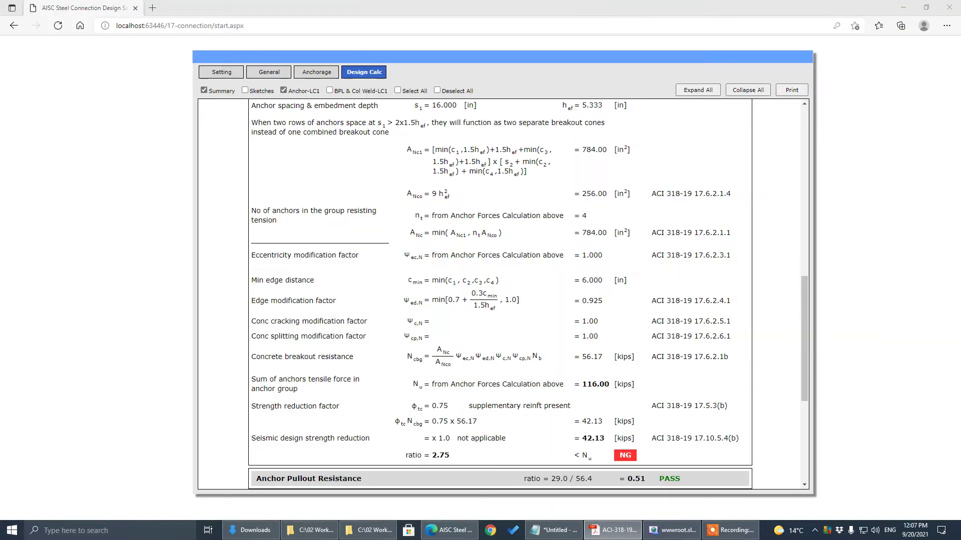
{"action": "left_click", "coordinate": [333, 73]}
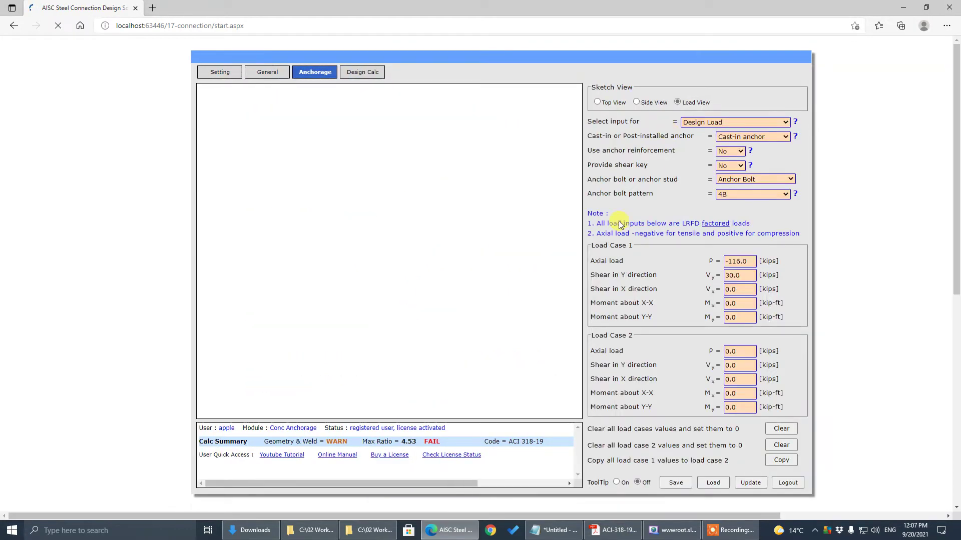
{"action": "left_click", "coordinate": [765, 123]}
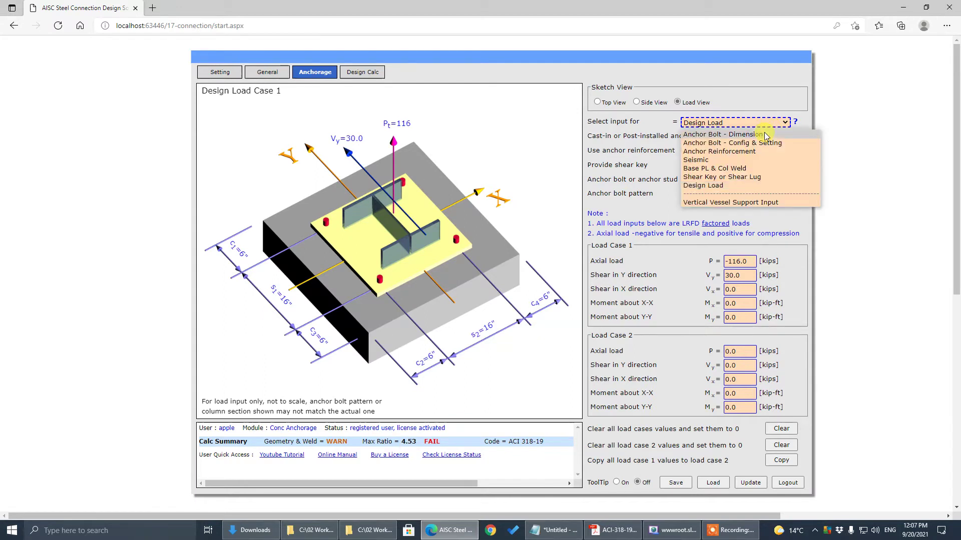
{"action": "key", "text": "Tab"}
{"action": "key", "text": "Tab"}
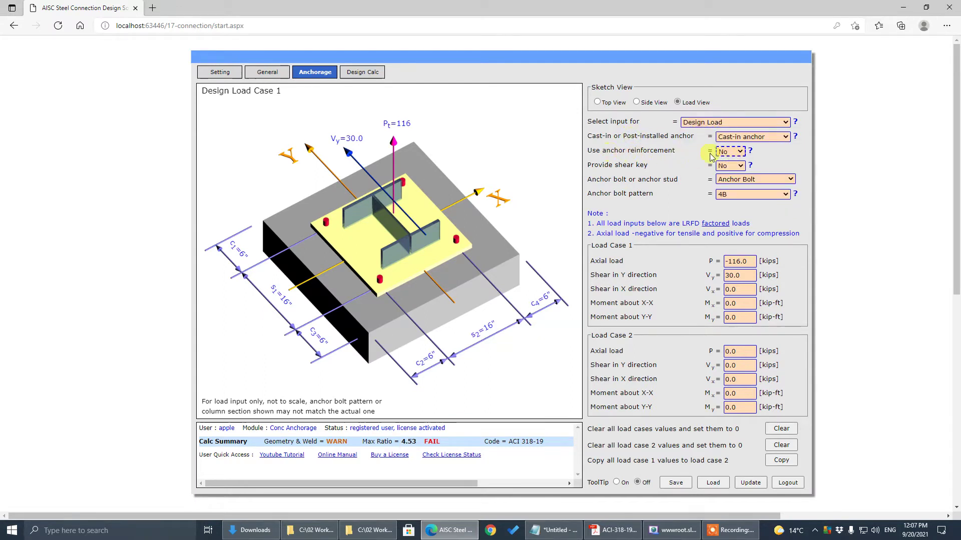
{"action": "left_click", "coordinate": [746, 155]}
{"action": "left_click", "coordinate": [730, 170]}
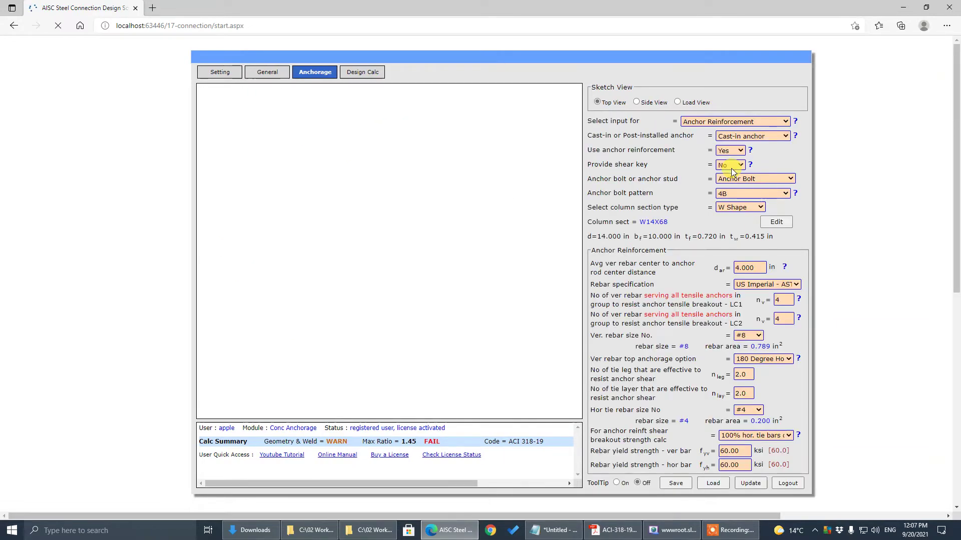
- Set the number of vertical rebars resisting anchor tensile breakout for LC1 to 8 and review the recalculated design checks
{"action": "left_click", "coordinate": [781, 300]}
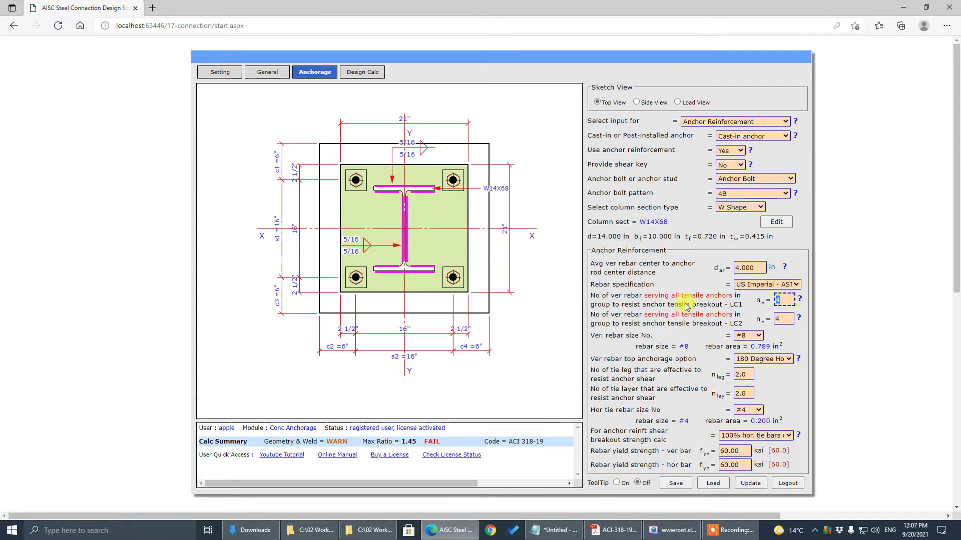
{"action": "type", "text": "8"}
{"action": "key", "text": "Tab"}
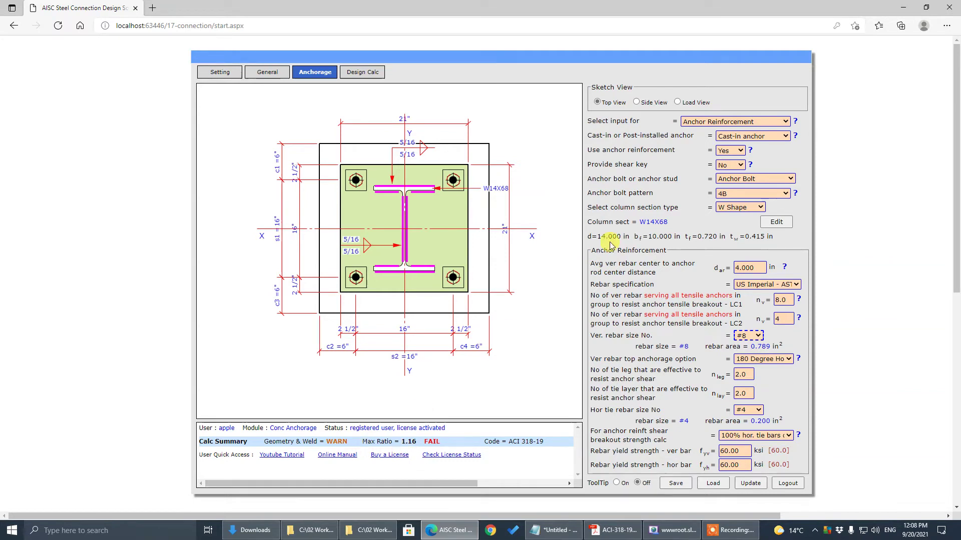
{"action": "left_click", "coordinate": [364, 73]}
{"action": "scroll", "coordinate": [447, 239], "scroll_direction": "down", "scroll_amount": 3}
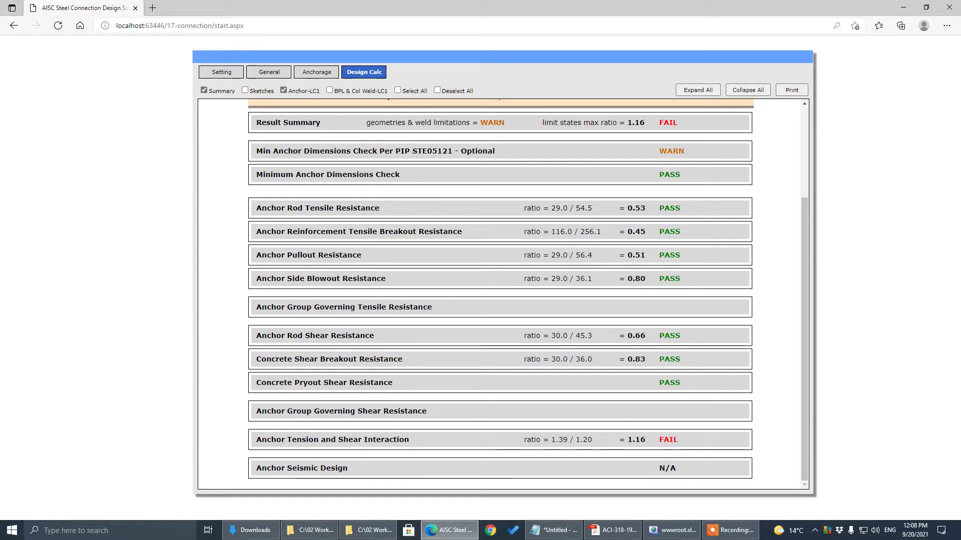
- Switch to the tutorial PDF in Adobe Acrobat and examine the handbook's anchor pullout, side-face blowout and Step 13 tensile strength summary
{"action": "key", "text": "alt+Tab"}
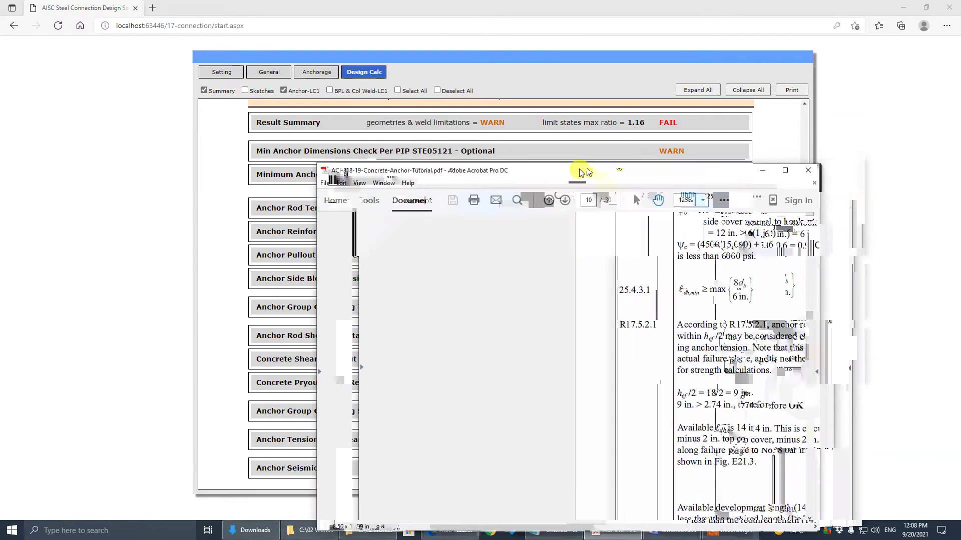
{"action": "left_click", "coordinate": [756, 171]}
{"action": "scroll", "coordinate": [681, 273], "scroll_direction": "down", "scroll_amount": 20}
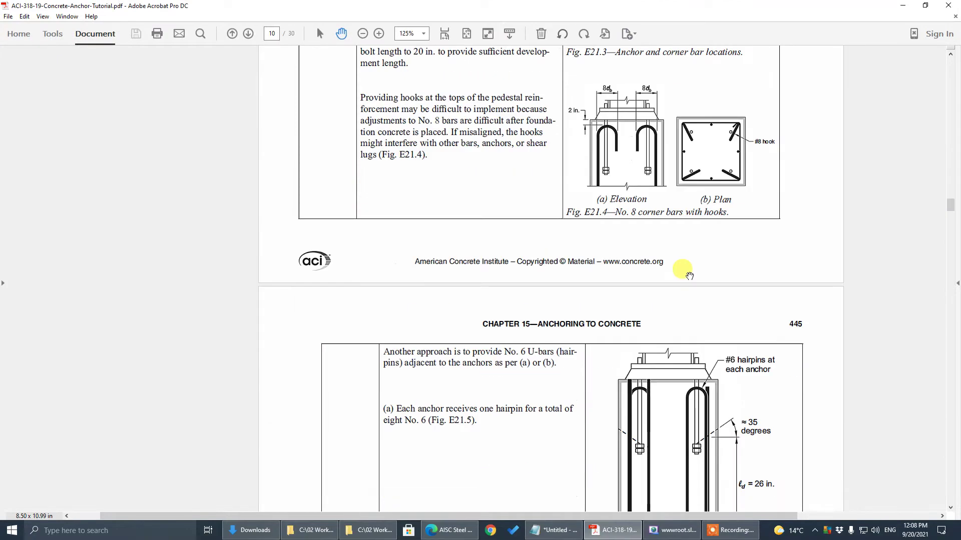
{"action": "scroll", "coordinate": [695, 274], "scroll_direction": "down", "scroll_amount": 15}
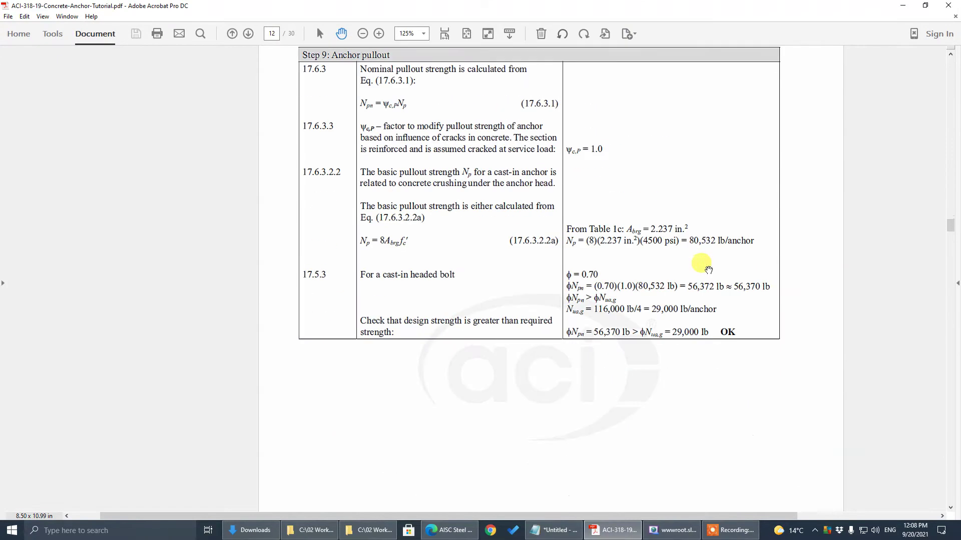
{"action": "scroll", "coordinate": [709, 271], "scroll_direction": "down", "scroll_amount": 10}
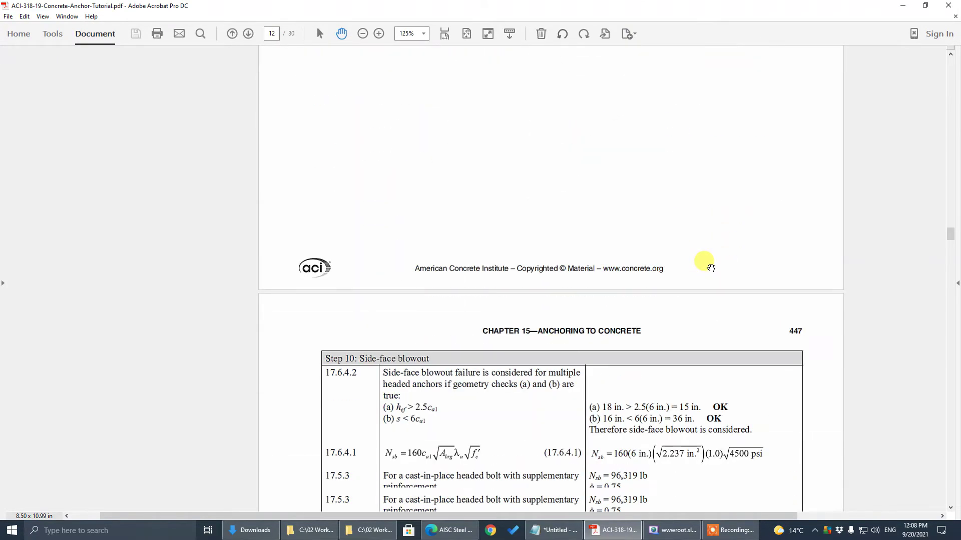
{"action": "scroll", "coordinate": [713, 265], "scroll_direction": "down", "scroll_amount": 2}
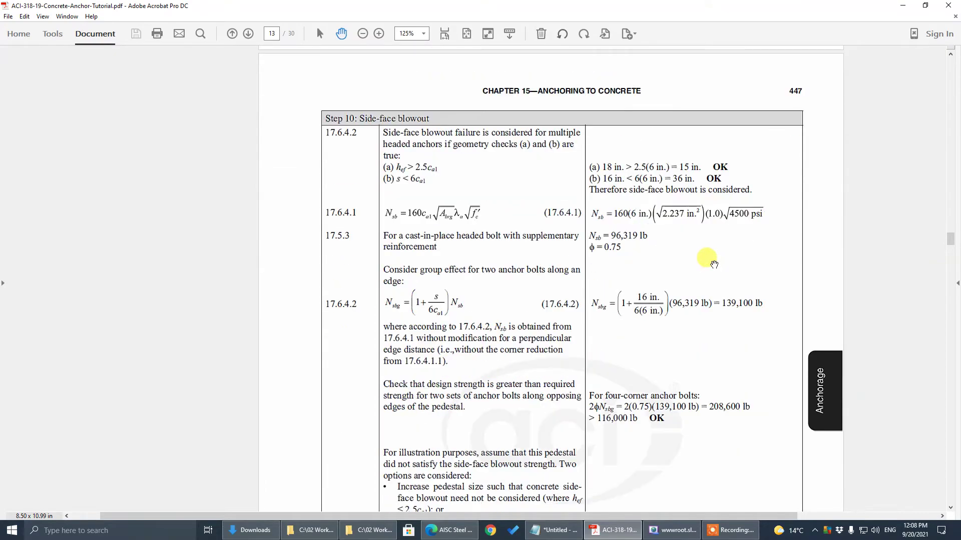
{"action": "scroll", "coordinate": [713, 265], "scroll_direction": "down", "scroll_amount": 9}
{"action": "scroll", "coordinate": [721, 260], "scroll_direction": "down", "scroll_amount": 13}
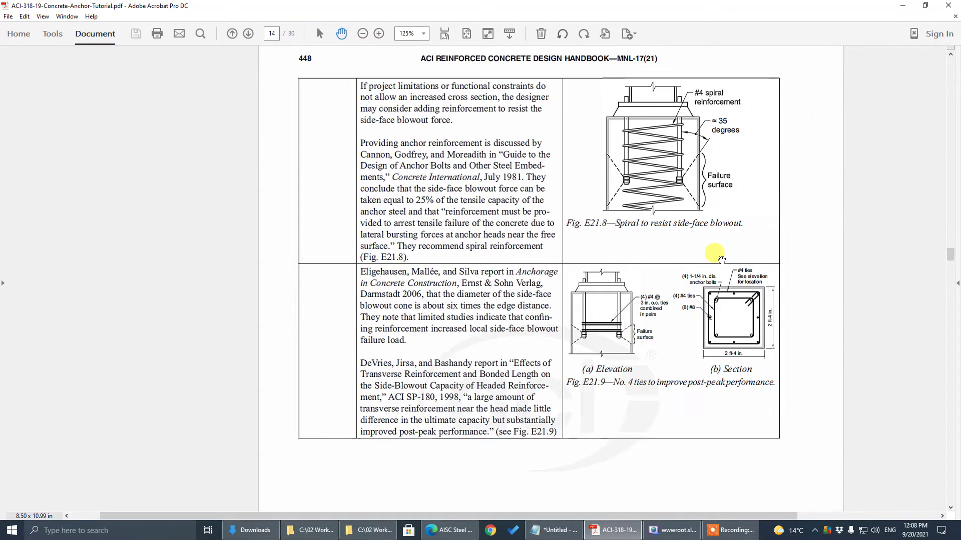
{"action": "scroll", "coordinate": [721, 260], "scroll_direction": "down", "scroll_amount": 10}
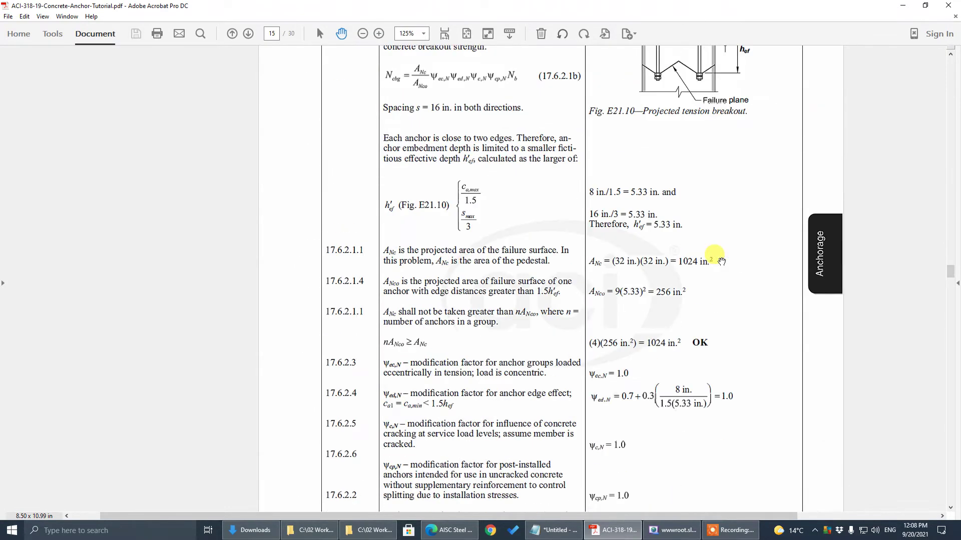
{"action": "scroll", "coordinate": [721, 260], "scroll_direction": "down", "scroll_amount": 10}
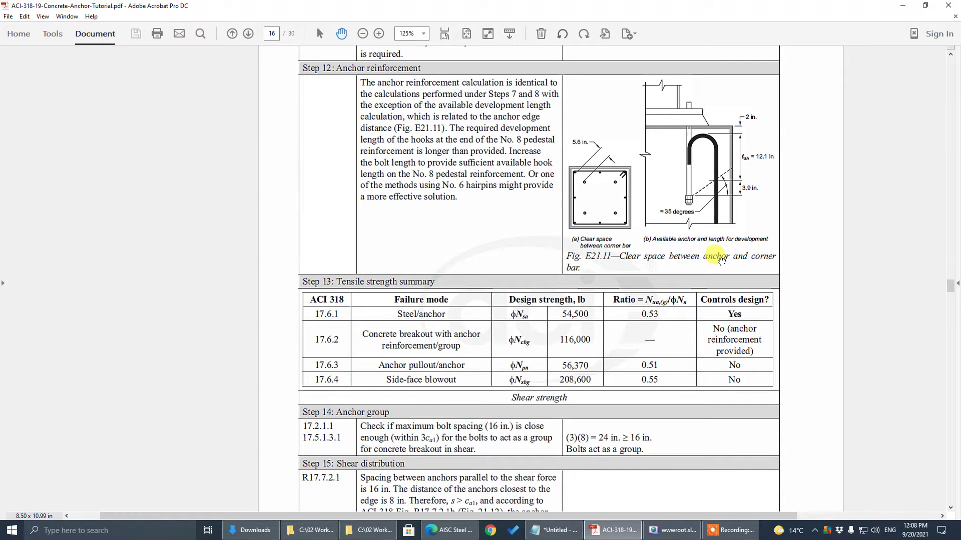
- Review the anchor reinforcement details in Figs. E21.7 back to E21.3 and enlarge the corner bar location figure to 150% zoom
{"action": "scroll", "coordinate": [721, 260], "scroll_direction": "up", "scroll_amount": 3}
{"action": "scroll", "coordinate": [721, 260], "scroll_direction": "up", "scroll_amount": 20}
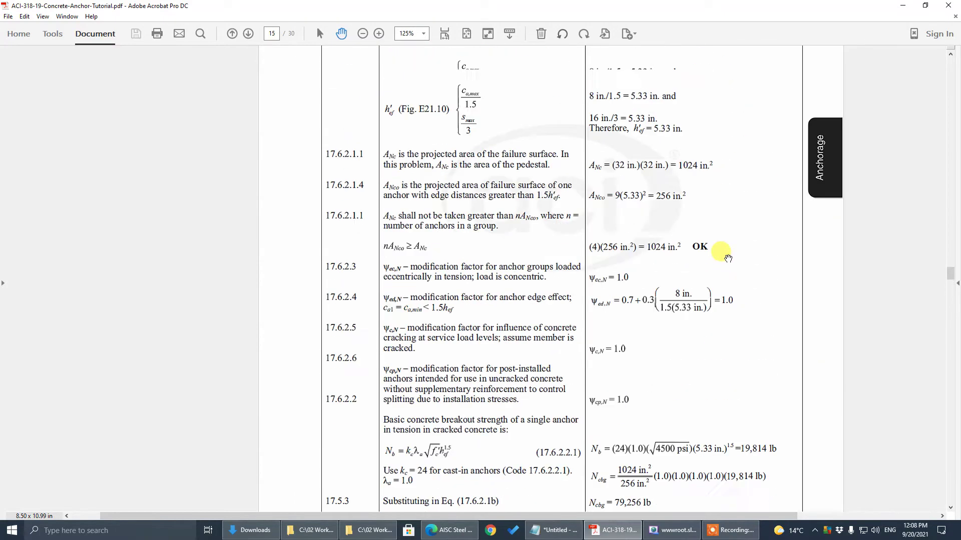
{"action": "scroll", "coordinate": [727, 257], "scroll_direction": "up", "scroll_amount": 20}
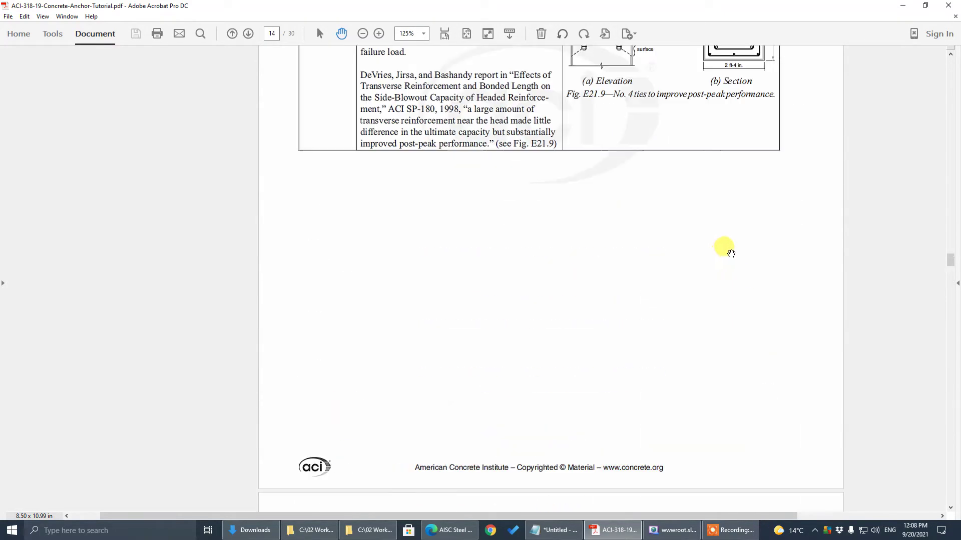
{"action": "scroll", "coordinate": [730, 254], "scroll_direction": "up", "scroll_amount": 20}
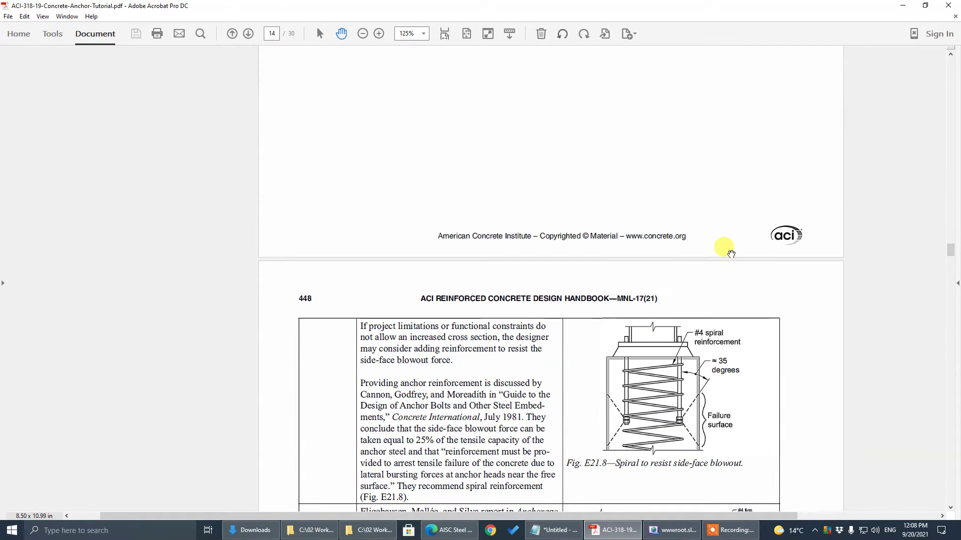
{"action": "scroll", "coordinate": [731, 253], "scroll_direction": "up", "scroll_amount": 20}
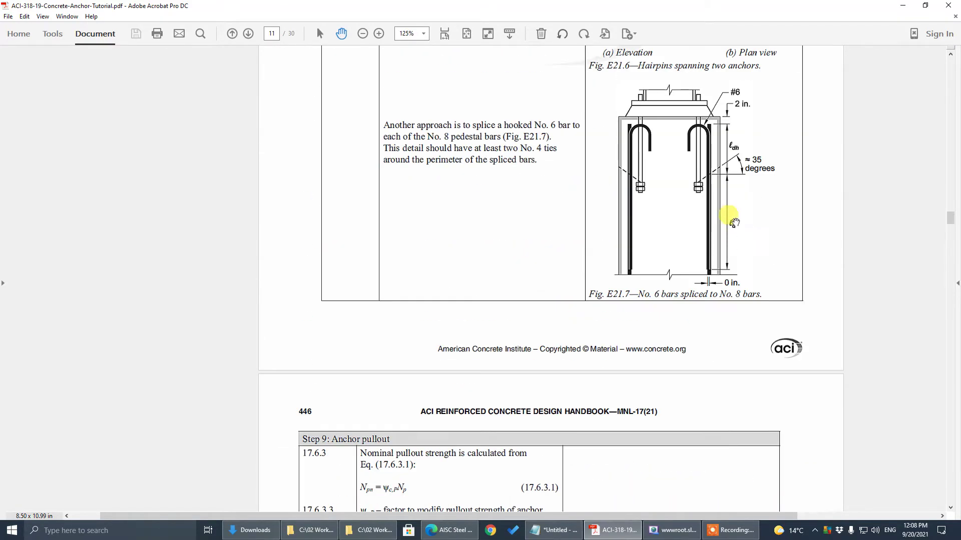
{"action": "scroll", "coordinate": [735, 145], "scroll_direction": "up", "scroll_amount": 4}
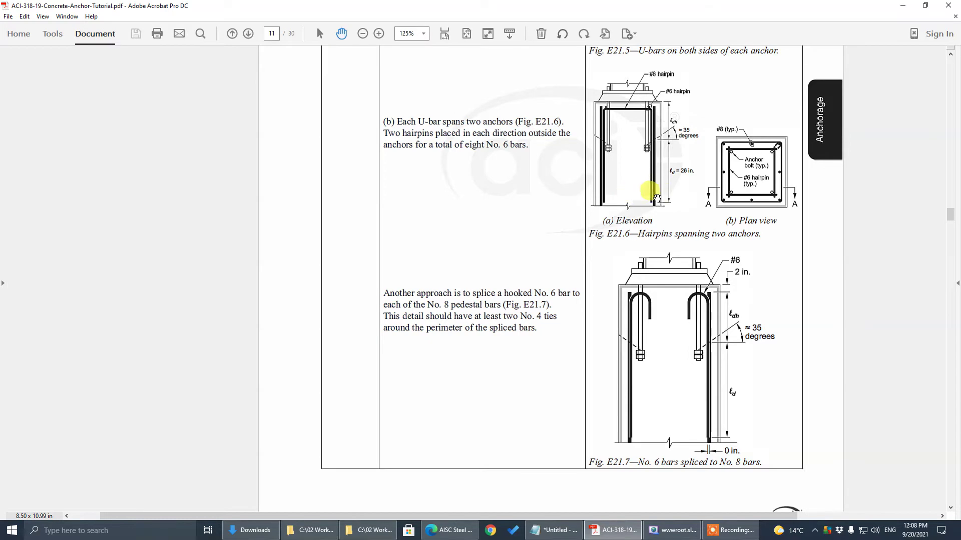
{"action": "scroll", "coordinate": [650, 195], "scroll_direction": "up", "scroll_amount": 4}
{"action": "scroll", "coordinate": [656, 195], "scroll_direction": "up", "scroll_amount": 6}
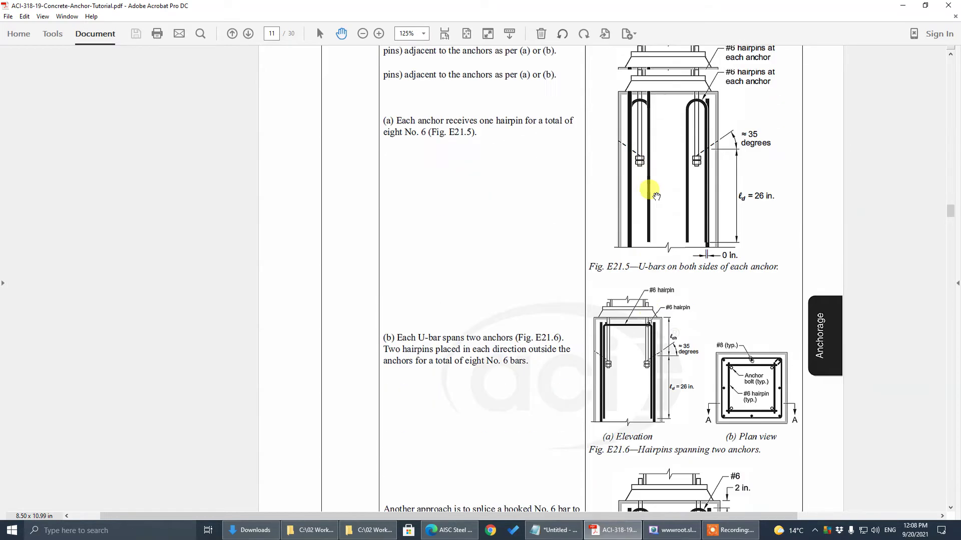
{"action": "scroll", "coordinate": [656, 196], "scroll_direction": "up", "scroll_amount": 17}
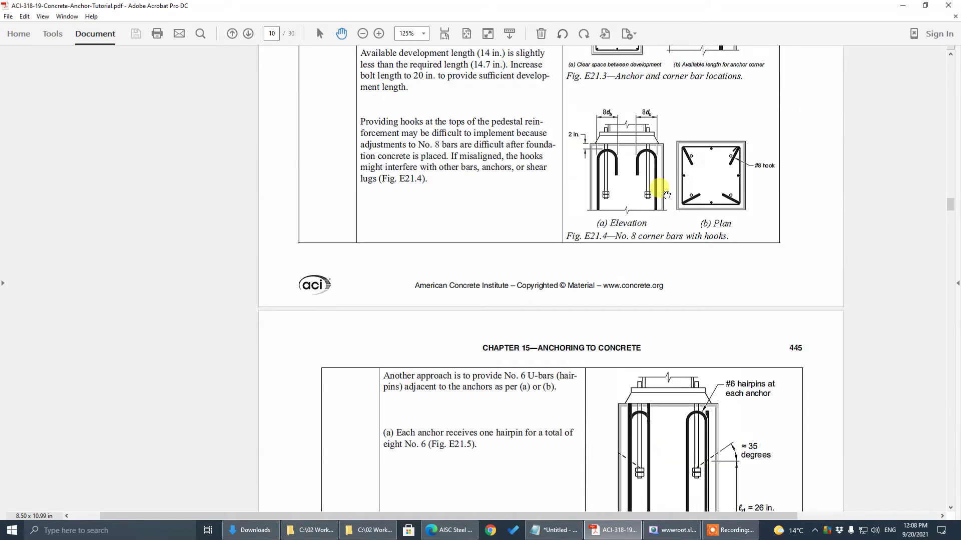
{"action": "scroll", "coordinate": [670, 195], "scroll_direction": "up", "scroll_amount": 4}
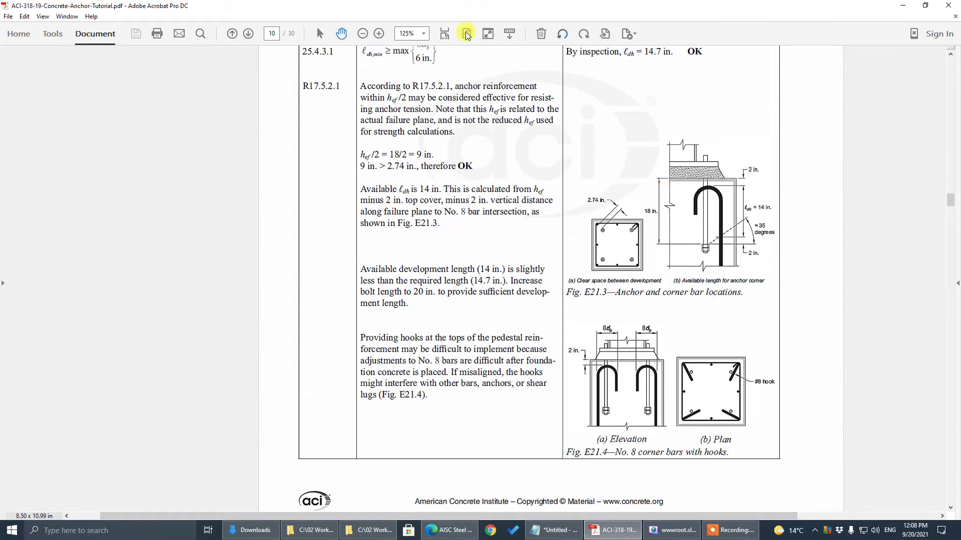
{"action": "left_click", "coordinate": [425, 34]}
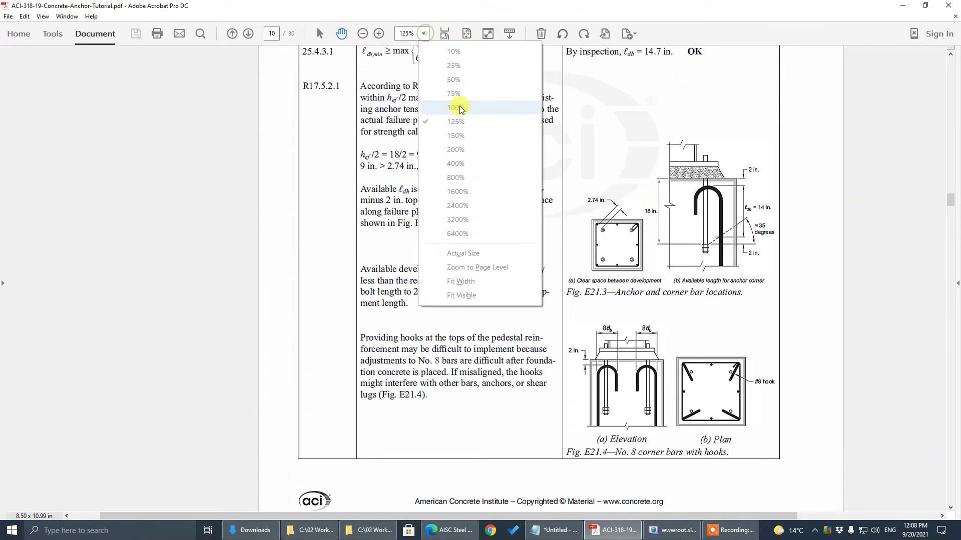
{"action": "left_click", "coordinate": [457, 133]}
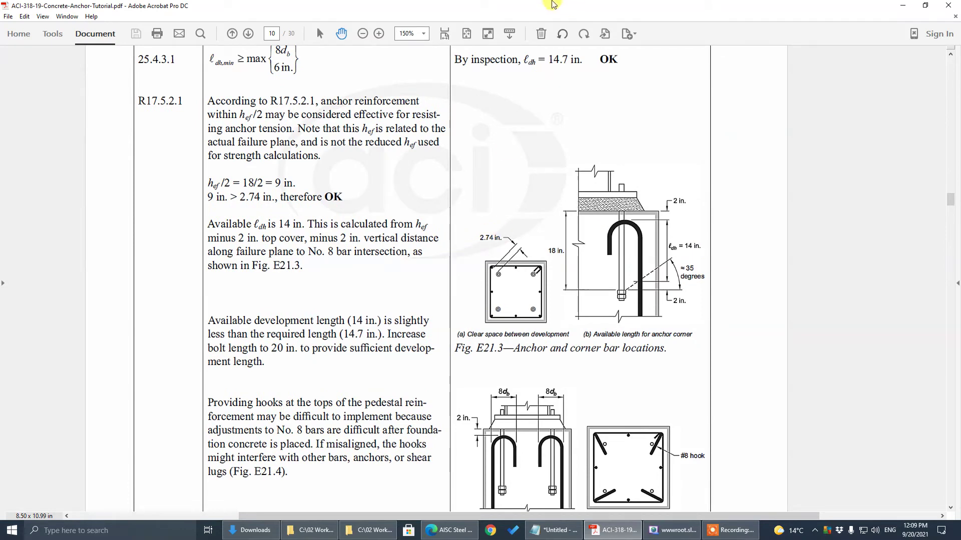
- Return to the anchorage program, consult the help for average vertical rebar center to anchor rod center distance, set it to 2.740 in and update the model
{"action": "double_click", "coordinate": [554, 10]}
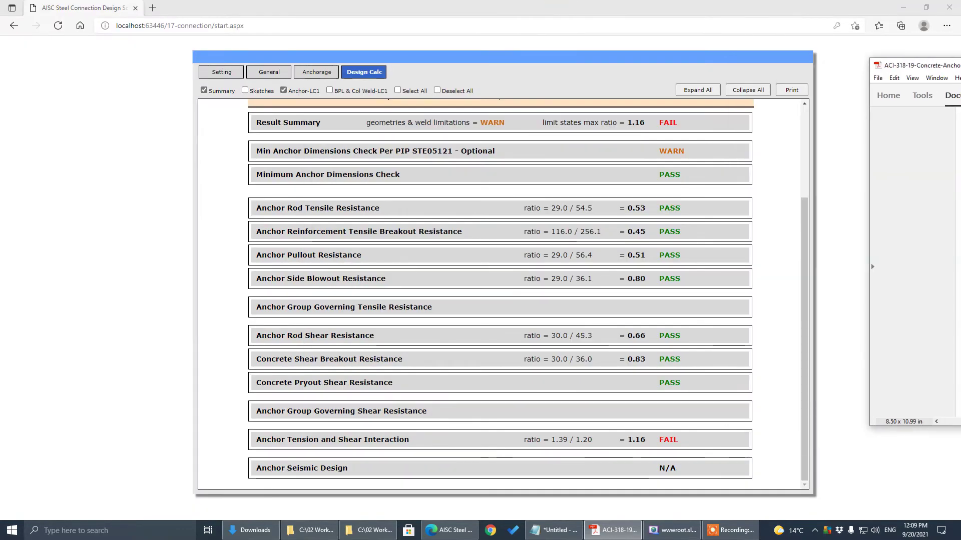
{"action": "key", "text": "super+Down"}
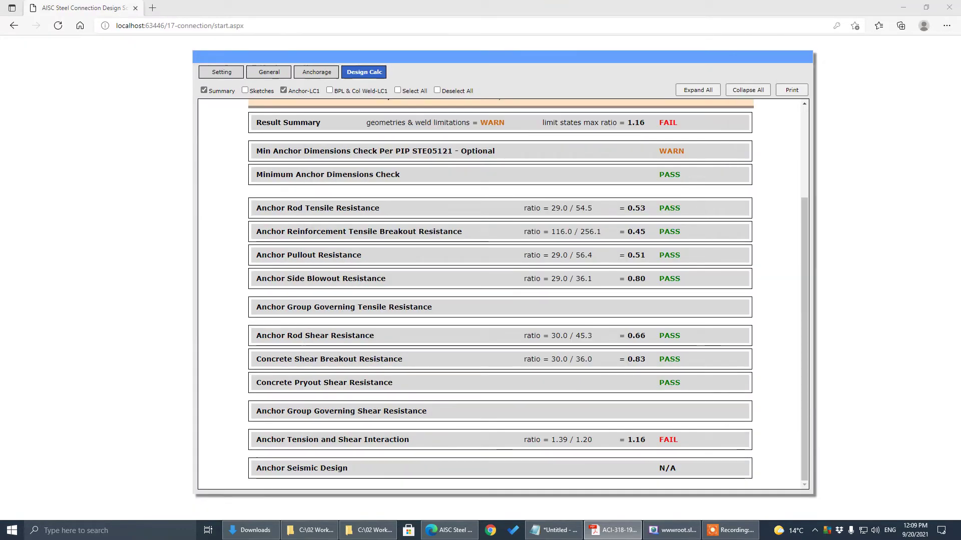
{"action": "left_click", "coordinate": [314, 73]}
{"action": "left_click", "coordinate": [756, 266]}
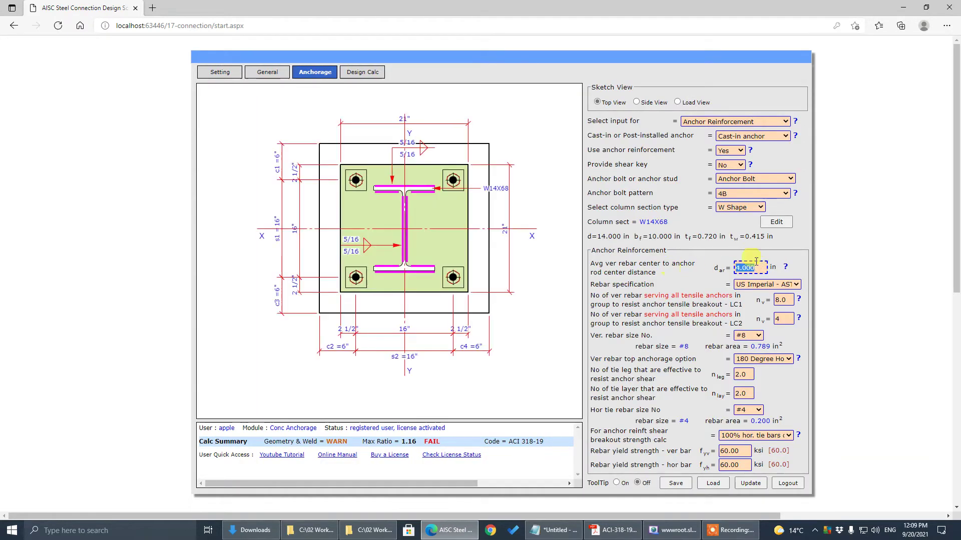
{"action": "left_click", "coordinate": [785, 266]}
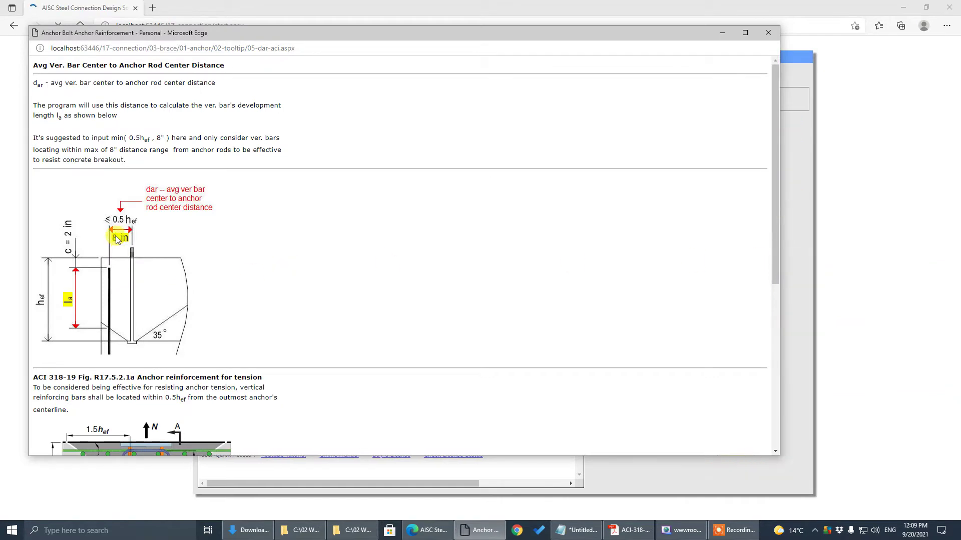
{"action": "left_click", "coordinate": [768, 33]}
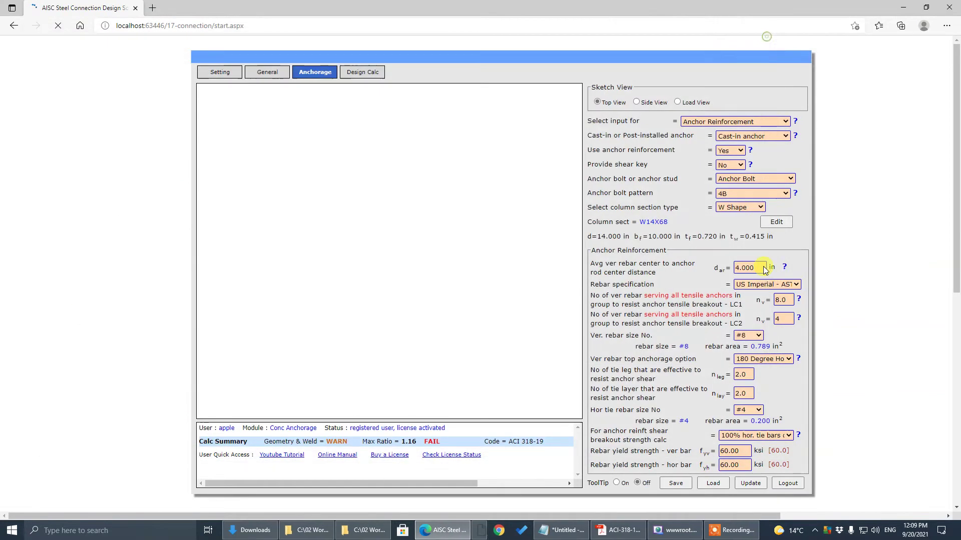
{"action": "type", "text": "2."}
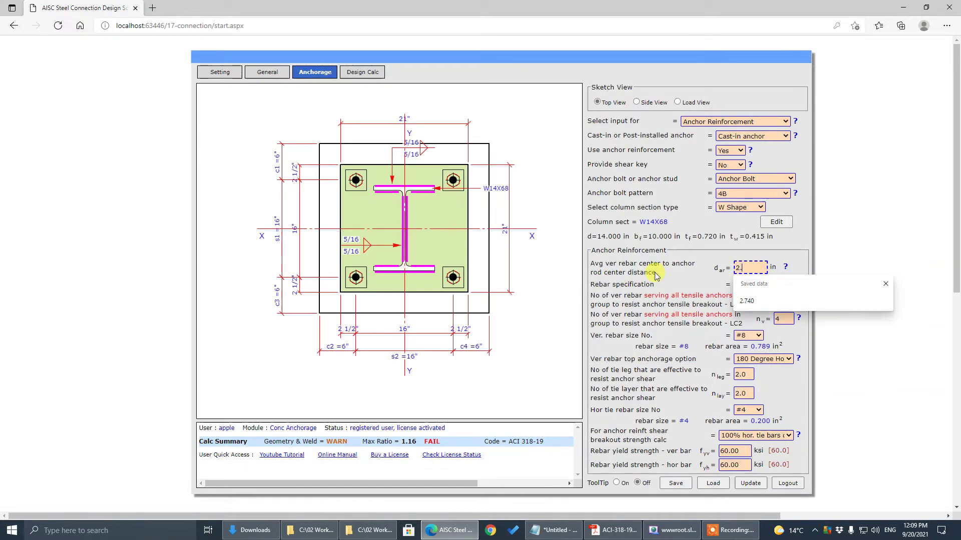
{"action": "type", "text": "740"}
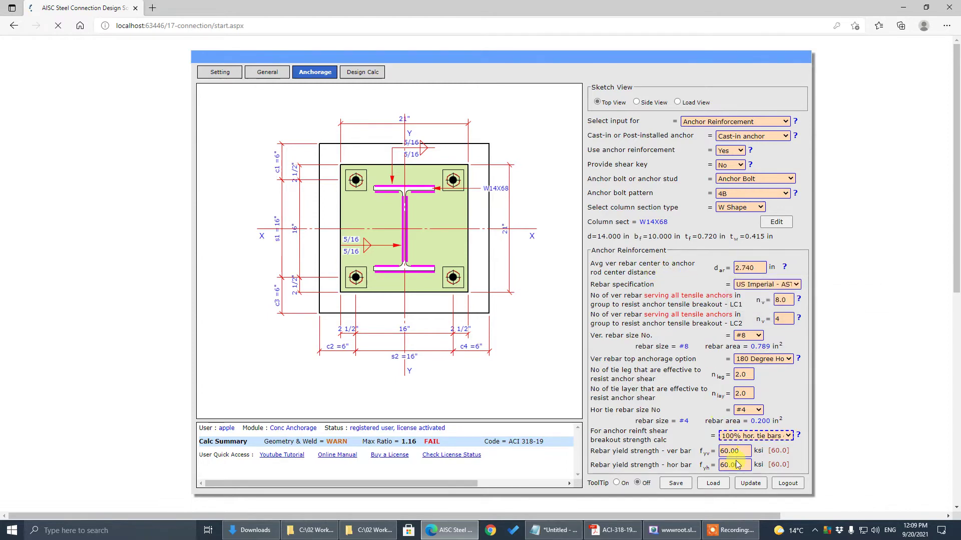
{"action": "left_click", "coordinate": [749, 483]}
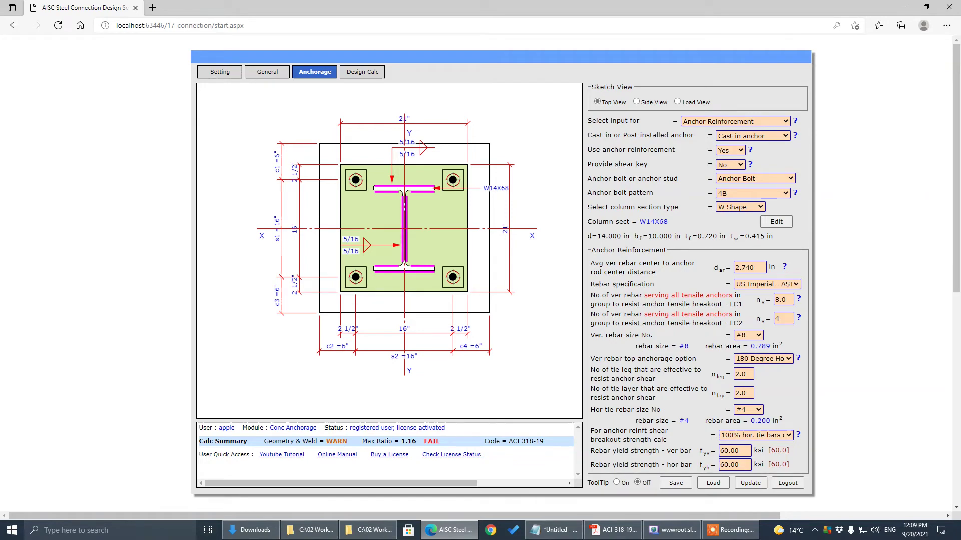
- Switch back to the tutorial PDF in Adobe Acrobat and review the No. 6 hairpin and spliced bar alternatives through to Step 10
{"action": "key", "text": "alt+Tab"}
{"action": "left_click", "coordinate": [722, 118]}
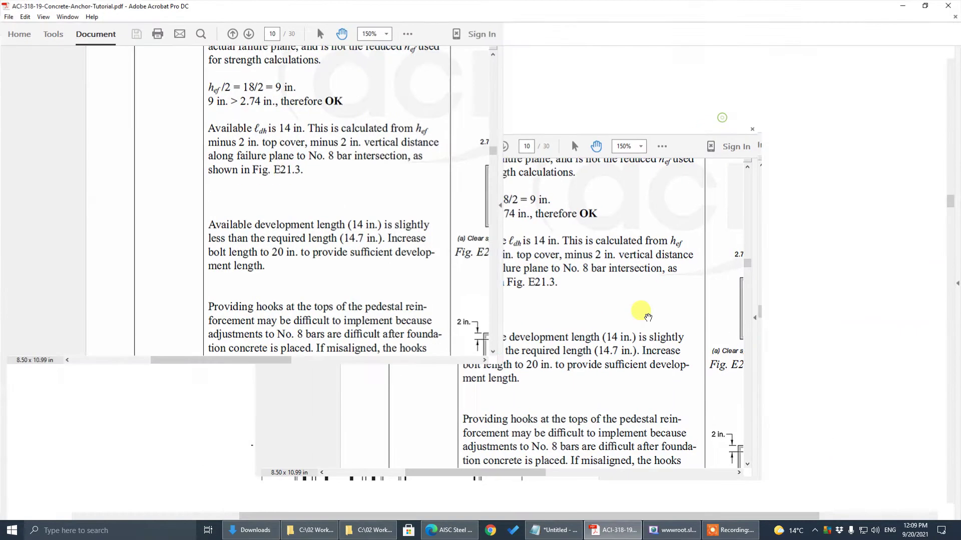
{"action": "scroll", "coordinate": [650, 308], "scroll_direction": "down", "scroll_amount": 5}
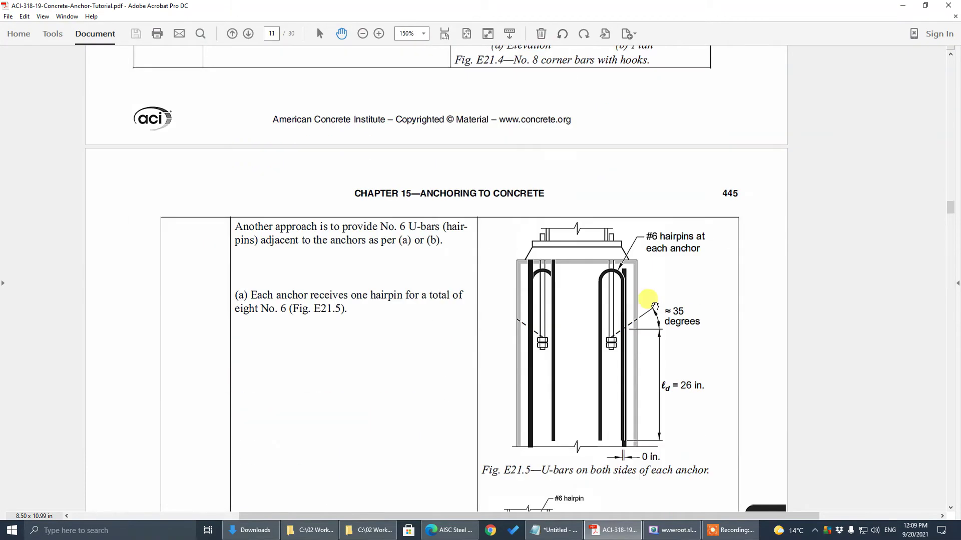
{"action": "scroll", "coordinate": [655, 306], "scroll_direction": "down", "scroll_amount": 10}
{"action": "scroll", "coordinate": [667, 297], "scroll_direction": "down", "scroll_amount": 2}
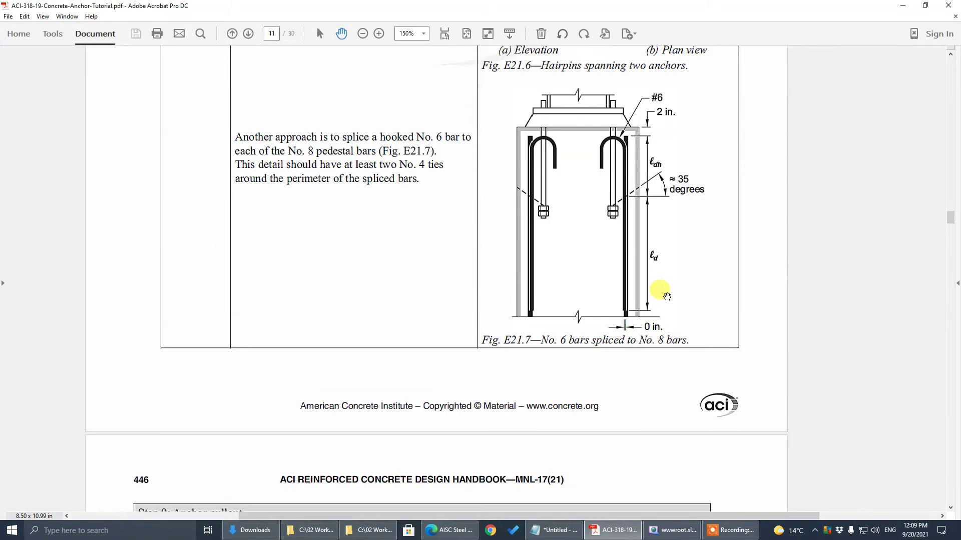
{"action": "scroll", "coordinate": [667, 297], "scroll_direction": "down", "scroll_amount": 15}
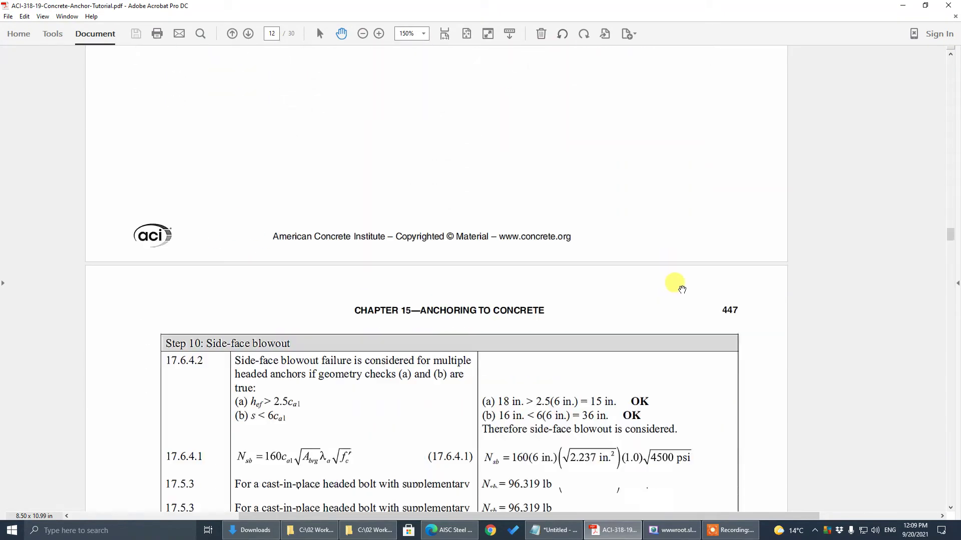
{"action": "scroll", "coordinate": [682, 290], "scroll_direction": "down", "scroll_amount": 1}
- Reduce the handbook PDF's zoom to 125% and review Step 10 side-face blowout through the Step 13 tensile strength summary
{"action": "left_click", "coordinate": [423, 34]}
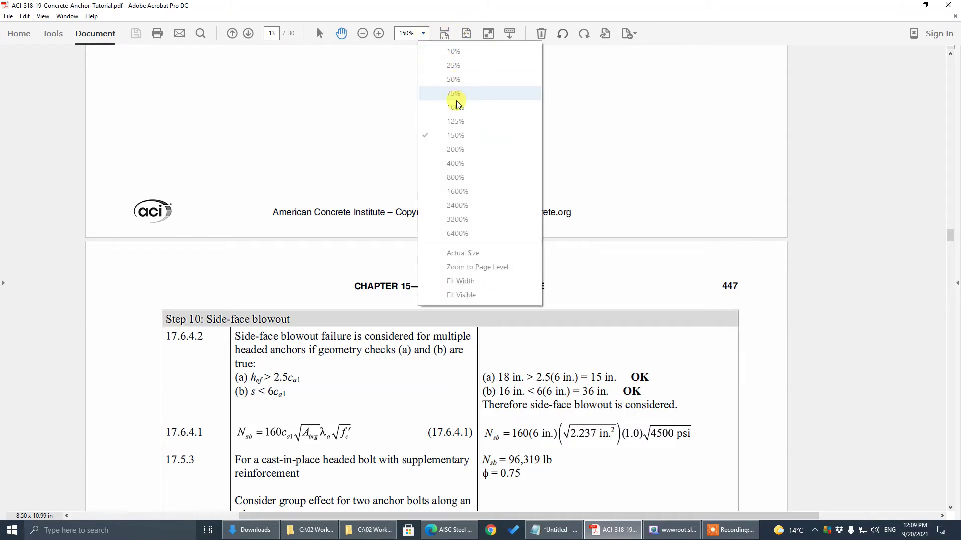
{"action": "left_click", "coordinate": [455, 122]}
{"action": "scroll", "coordinate": [500, 273], "scroll_direction": "down", "scroll_amount": 8}
{"action": "scroll", "coordinate": [547, 344], "scroll_direction": "up", "scroll_amount": 2}
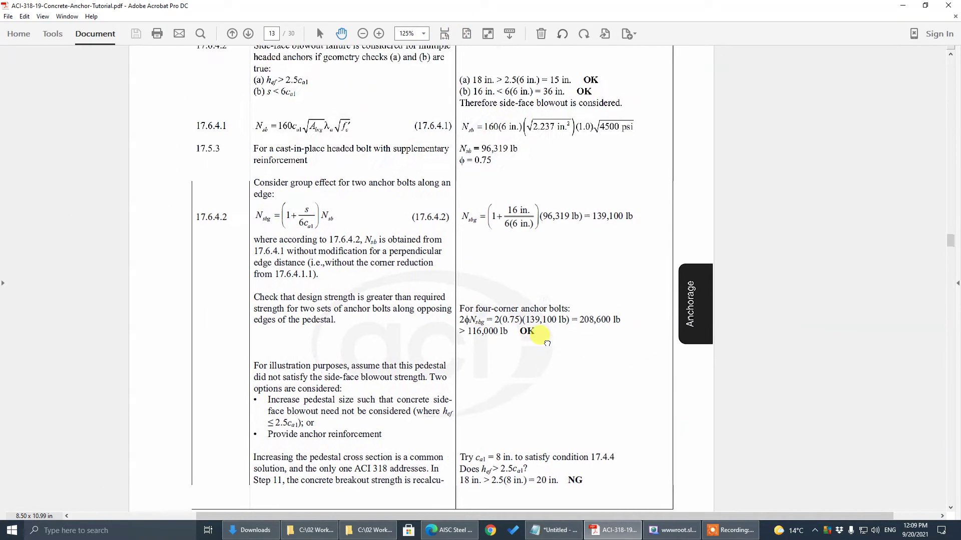
{"action": "scroll", "coordinate": [547, 343], "scroll_direction": "down", "scroll_amount": 12}
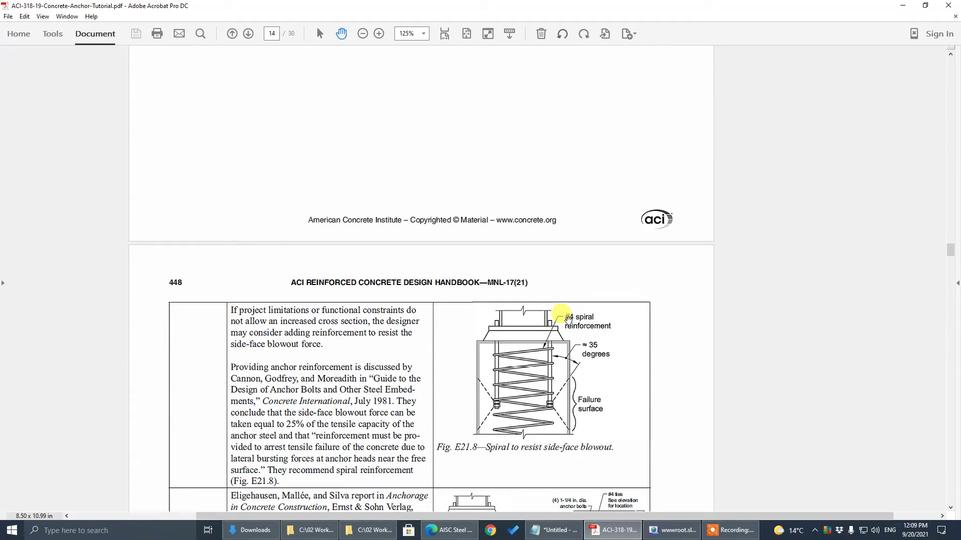
{"action": "scroll", "coordinate": [568, 320], "scroll_direction": "down", "scroll_amount": 6}
{"action": "scroll", "coordinate": [569, 319], "scroll_direction": "down", "scroll_amount": 20}
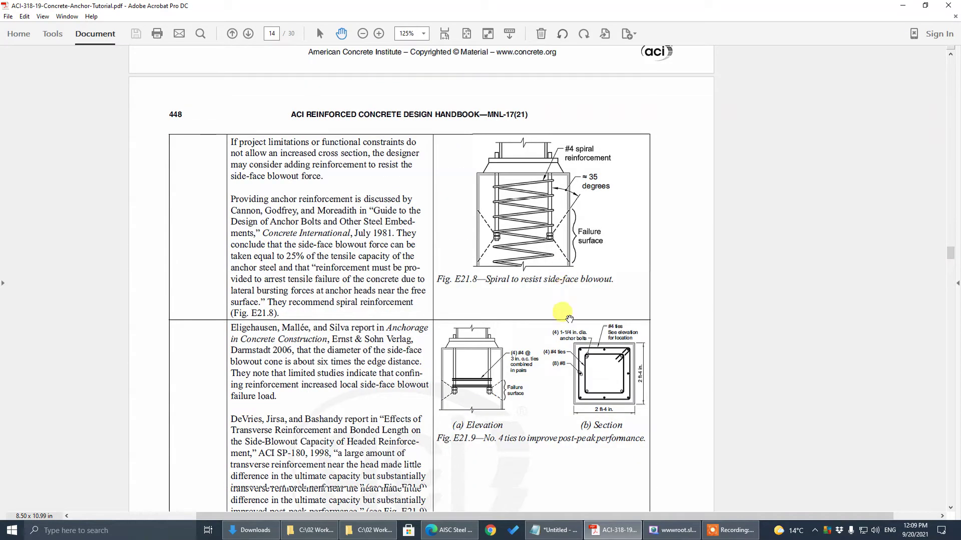
{"action": "scroll", "coordinate": [573, 314], "scroll_direction": "down", "scroll_amount": 20}
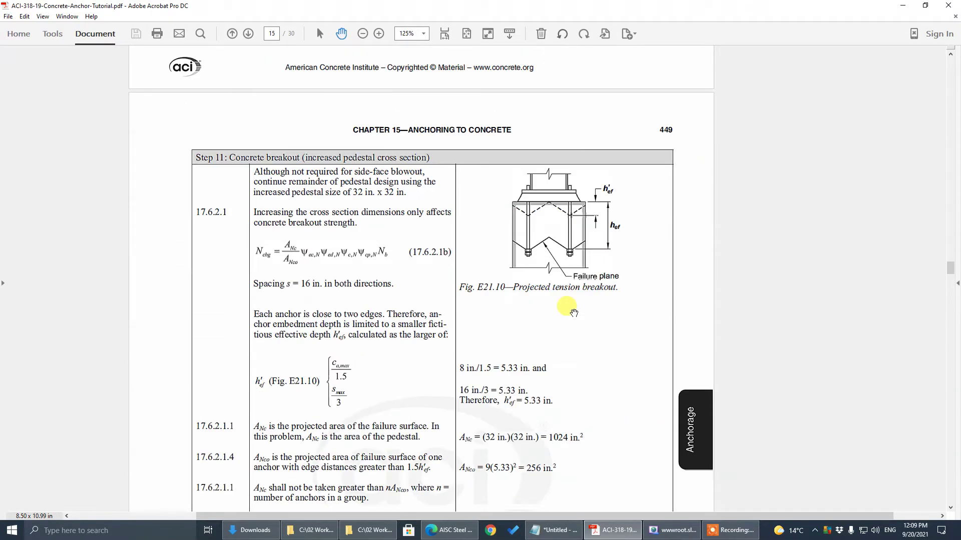
{"action": "scroll", "coordinate": [575, 309], "scroll_direction": "down", "scroll_amount": 16}
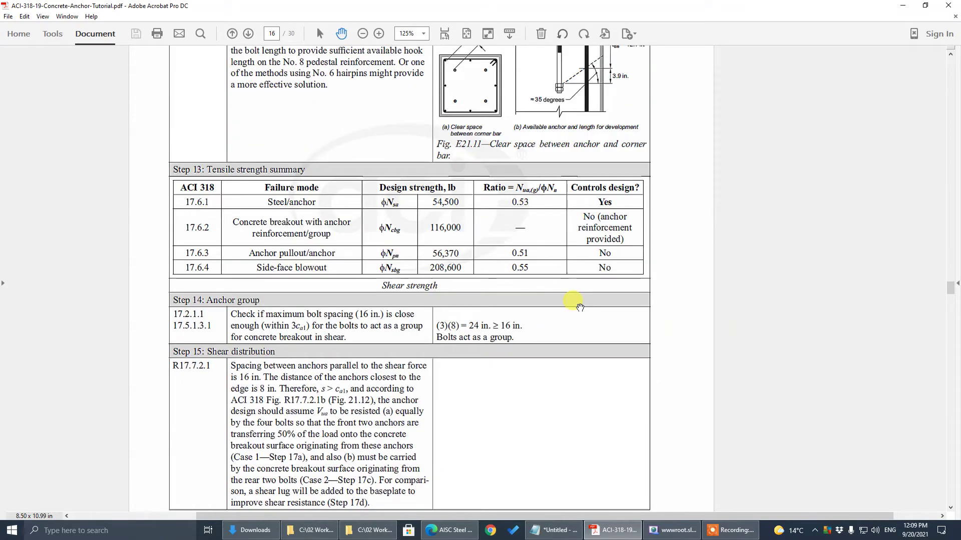
- Review the handbook's shear strength pages, from Step 17a concrete breakout Case 1 to the Step 17b hairpin reinforcement option
{"action": "scroll", "coordinate": [580, 308], "scroll_direction": "down", "scroll_amount": 18}
{"action": "scroll", "coordinate": [580, 307], "scroll_direction": "down", "scroll_amount": 20}
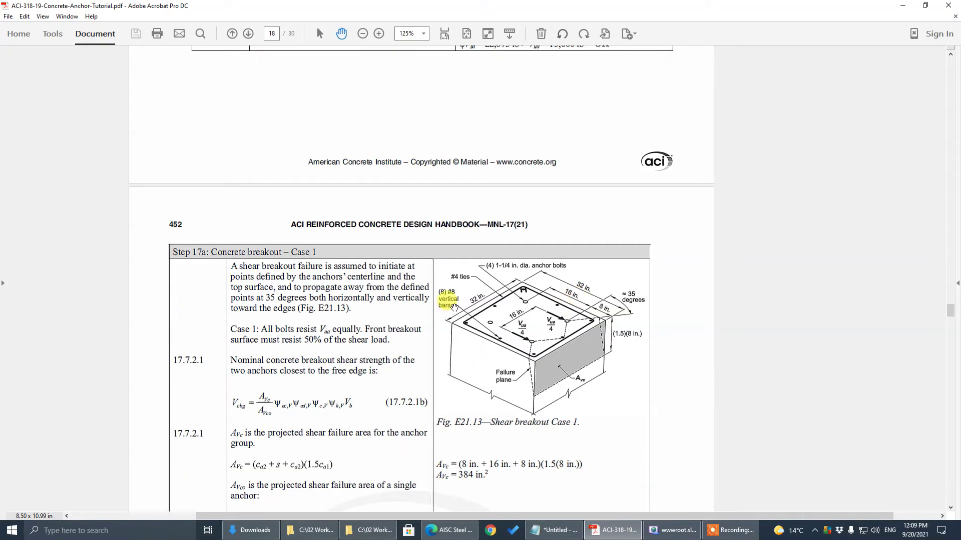
{"action": "scroll", "coordinate": [454, 306], "scroll_direction": "down", "scroll_amount": 19}
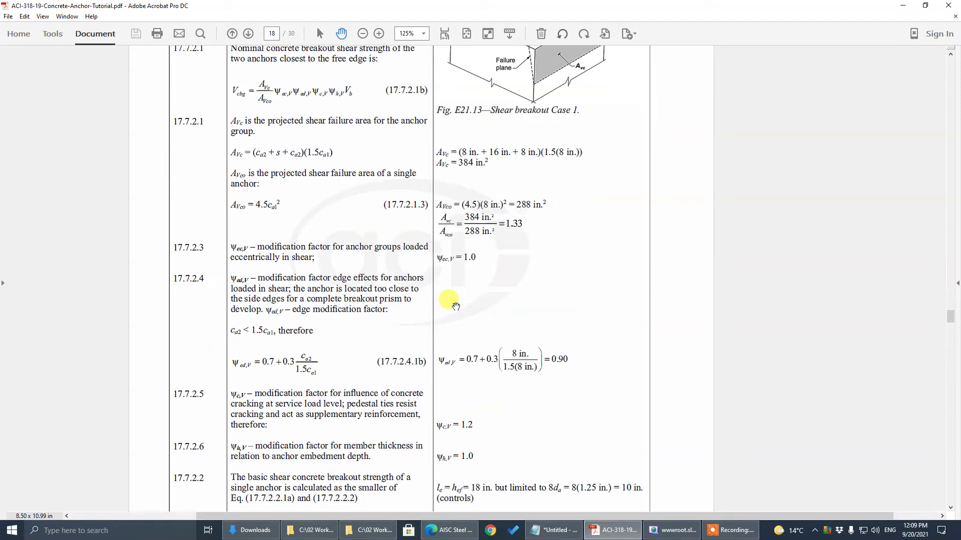
{"action": "scroll", "coordinate": [457, 304], "scroll_direction": "down", "scroll_amount": 11}
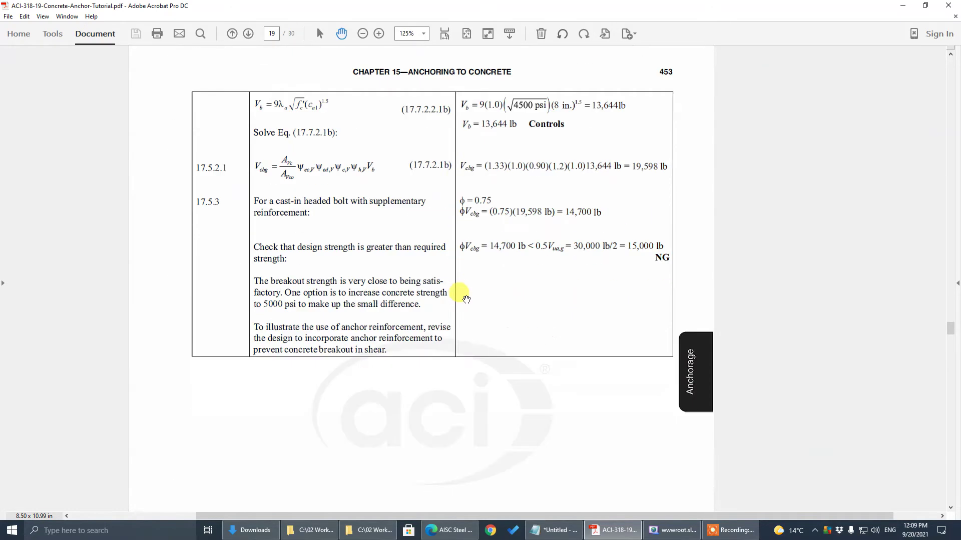
{"action": "scroll", "coordinate": [469, 299], "scroll_direction": "down", "scroll_amount": 20}
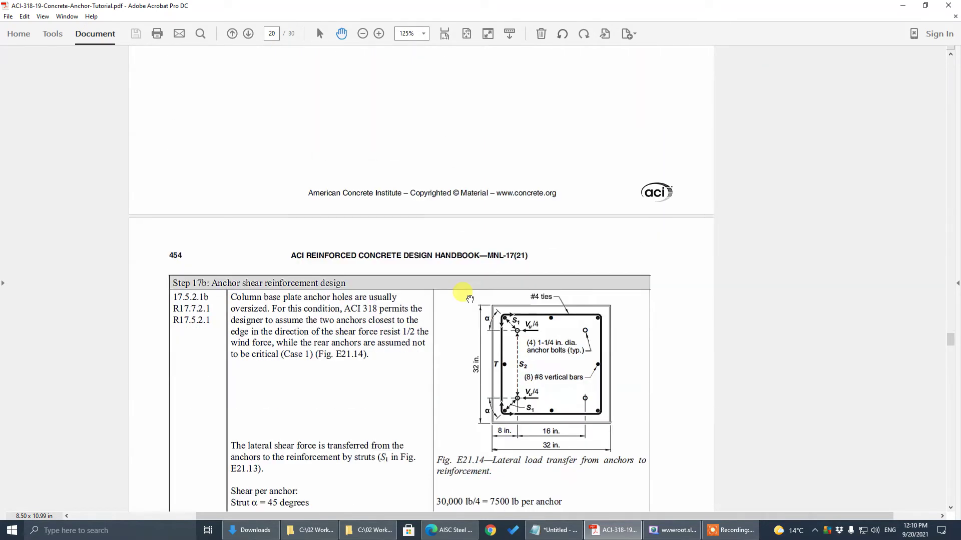
{"action": "scroll", "coordinate": [470, 299], "scroll_direction": "down", "scroll_amount": 19}
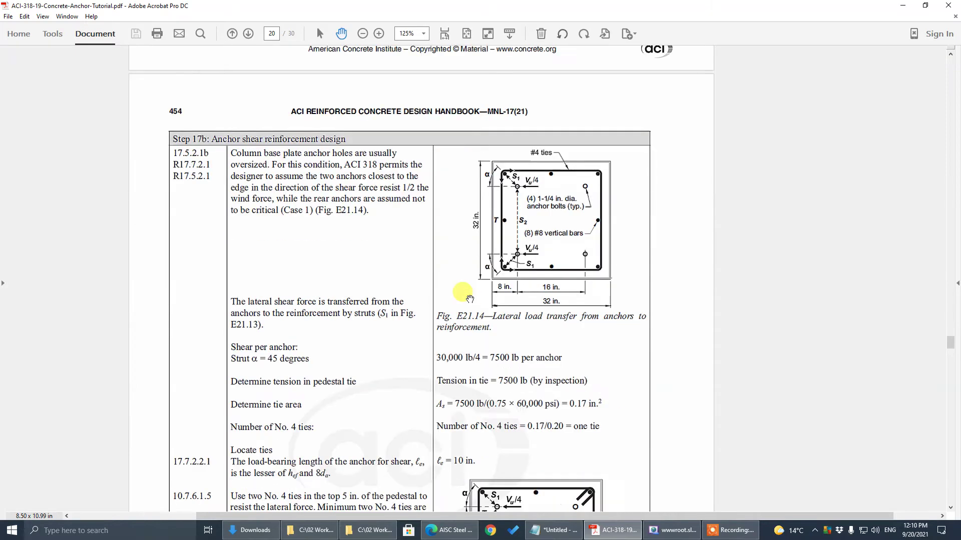
{"action": "scroll", "coordinate": [470, 299], "scroll_direction": "down", "scroll_amount": 7}
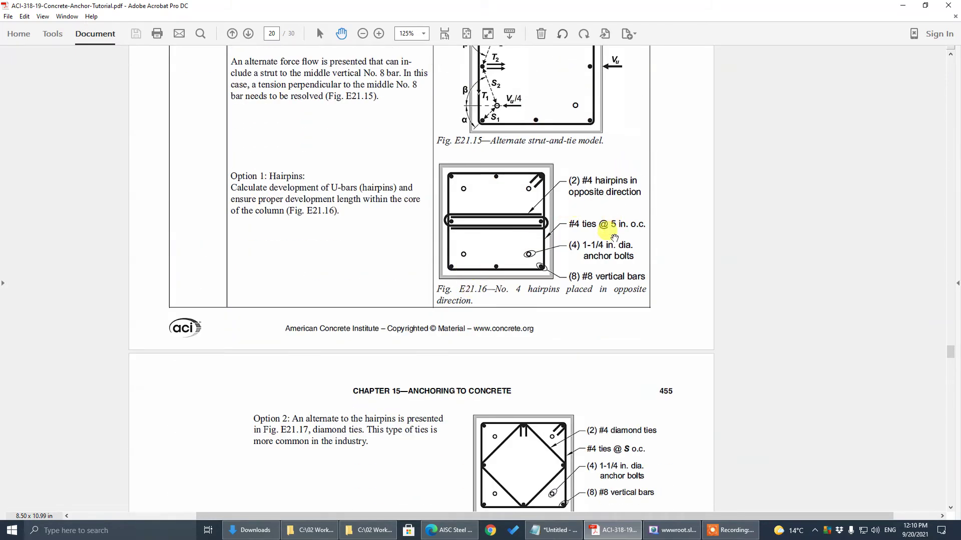
- Review the diamond tie option, Step 17c breakout Case 2 and the shear lug steps, ending at the Step 22 detailing drawing
{"action": "scroll", "coordinate": [611, 228], "scroll_direction": "down", "scroll_amount": 13}
{"action": "scroll", "coordinate": [614, 237], "scroll_direction": "down", "scroll_amount": 20}
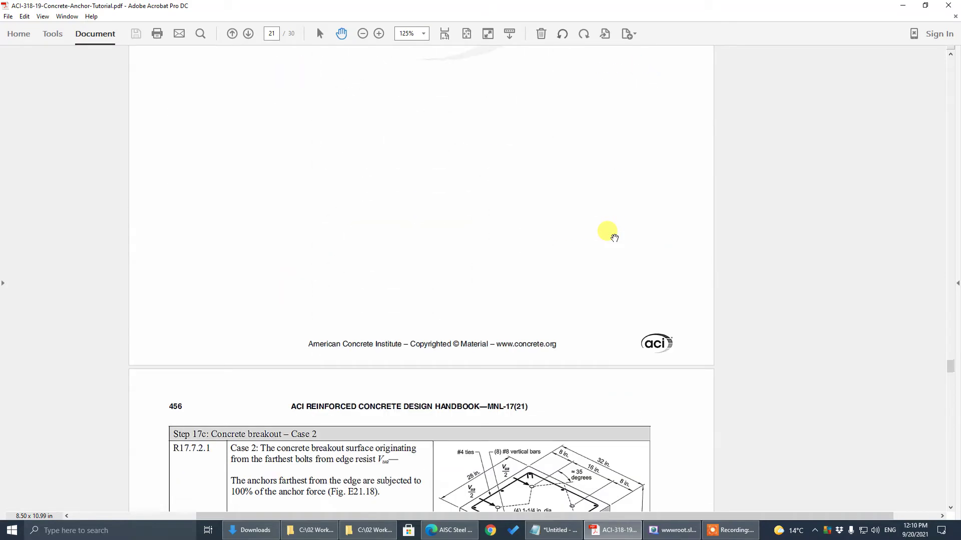
{"action": "scroll", "coordinate": [614, 238], "scroll_direction": "down", "scroll_amount": 20}
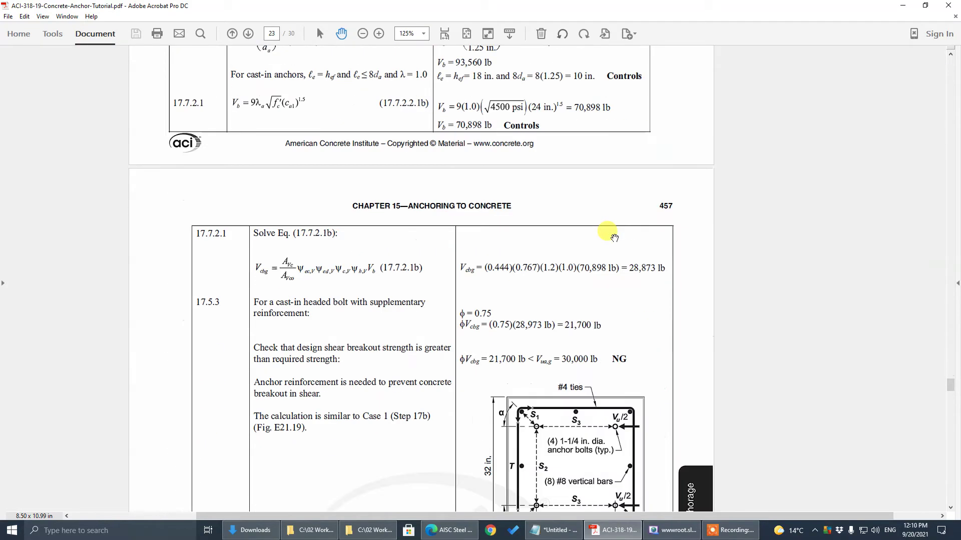
{"action": "scroll", "coordinate": [615, 238], "scroll_direction": "down", "scroll_amount": 20}
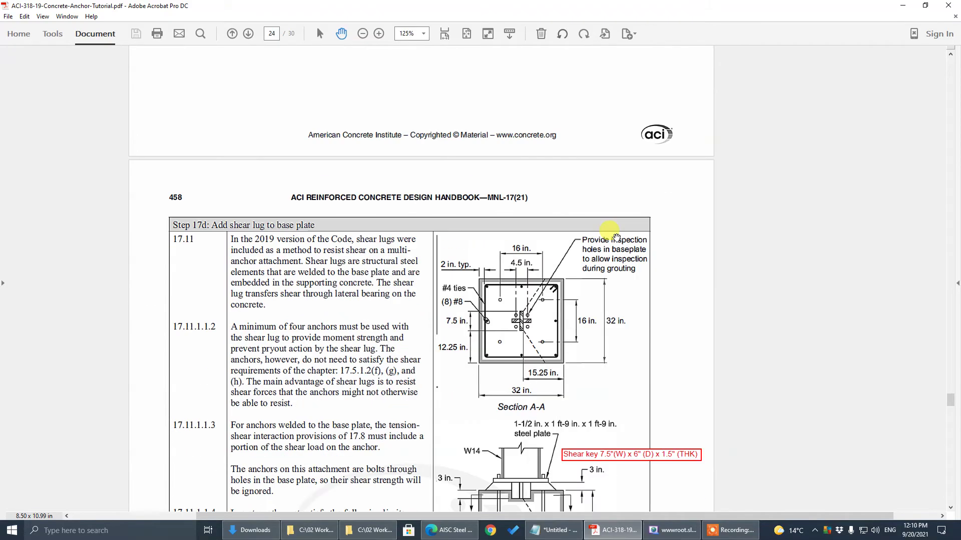
{"action": "scroll", "coordinate": [615, 237], "scroll_direction": "down", "scroll_amount": 20}
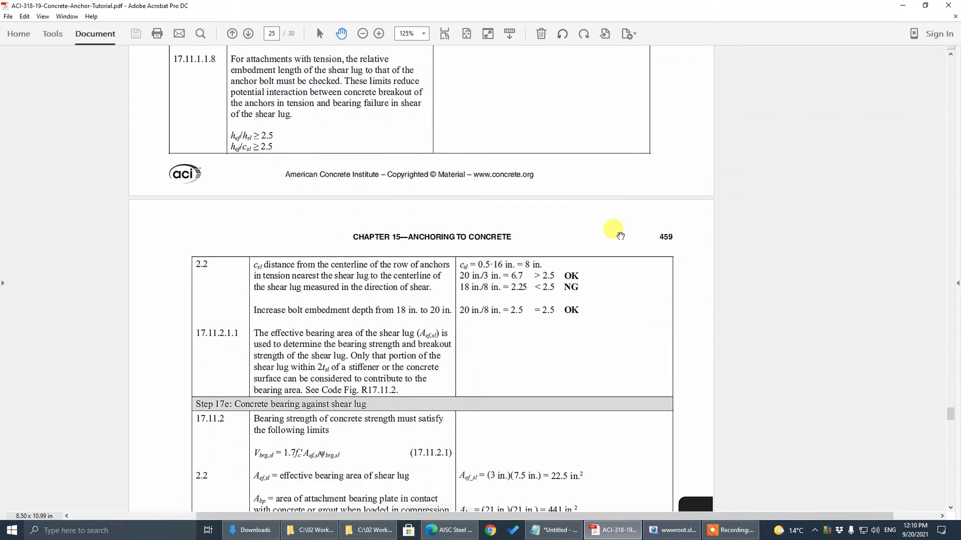
{"action": "scroll", "coordinate": [631, 239], "scroll_direction": "down", "scroll_amount": 8}
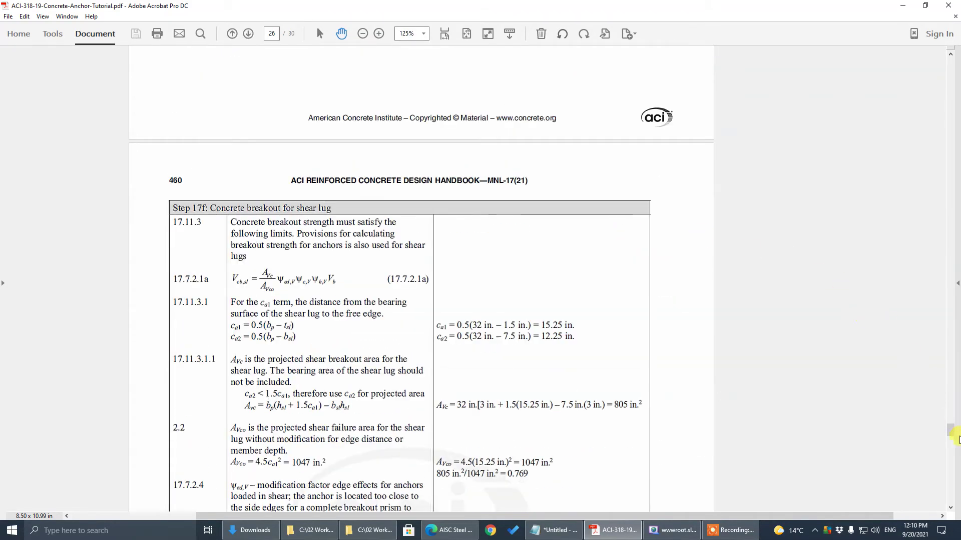
{"action": "left_click_drag", "start_coordinate": [954, 433], "coordinate": [953, 493]}
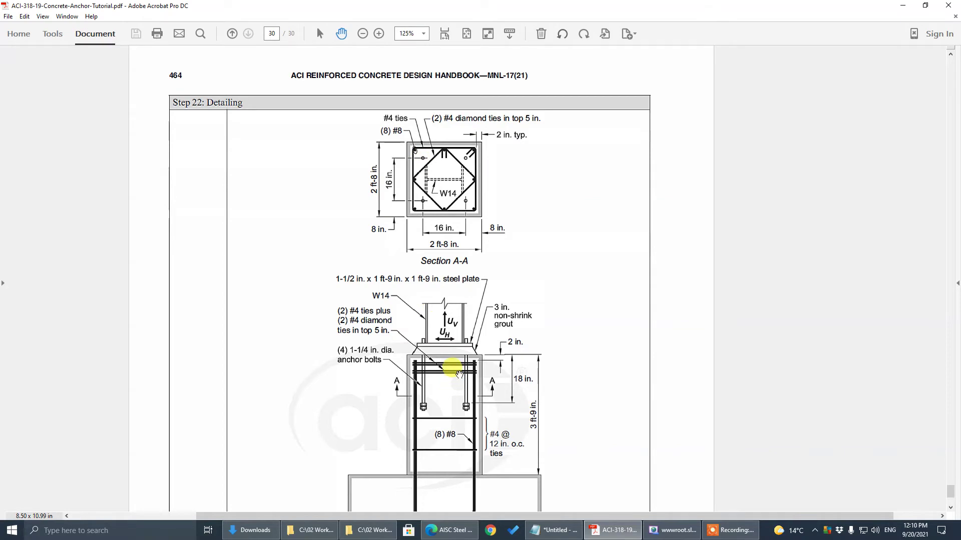
- Switch to the anchorage program and set the tie legs effective for anchor shear to 4.0 and the horizontal tie rebar size to #5
{"action": "key", "text": "alt+Tab"}
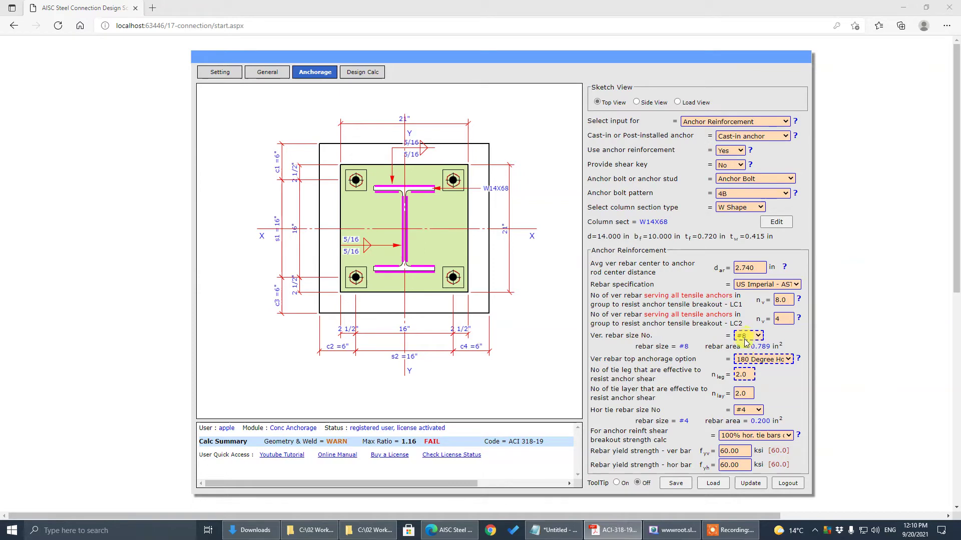
{"action": "left_click", "coordinate": [744, 374]}
{"action": "type", "text": "4.0"}
{"action": "key", "text": "Tab"}
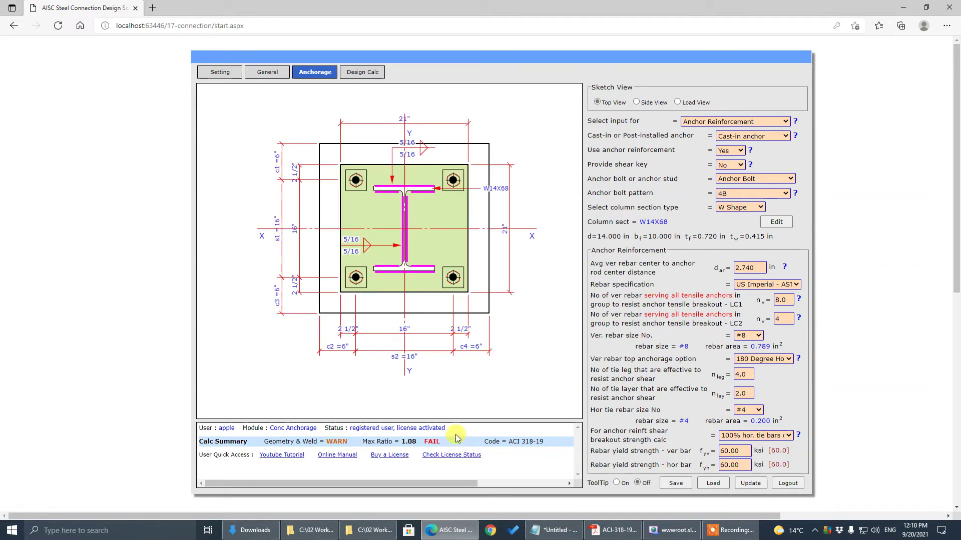
{"action": "left_click", "coordinate": [735, 413]}
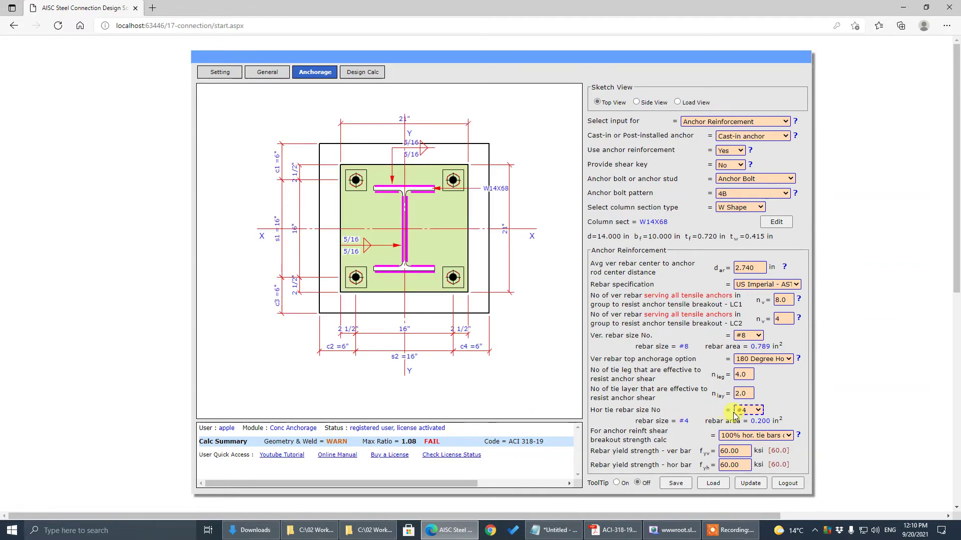
{"action": "left_click", "coordinate": [753, 416]}
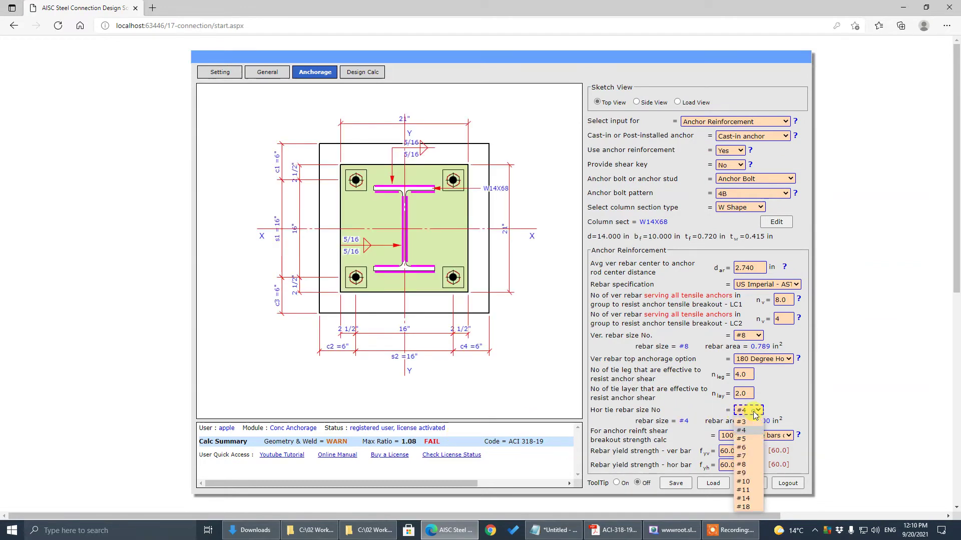
{"action": "left_click", "coordinate": [749, 439]}
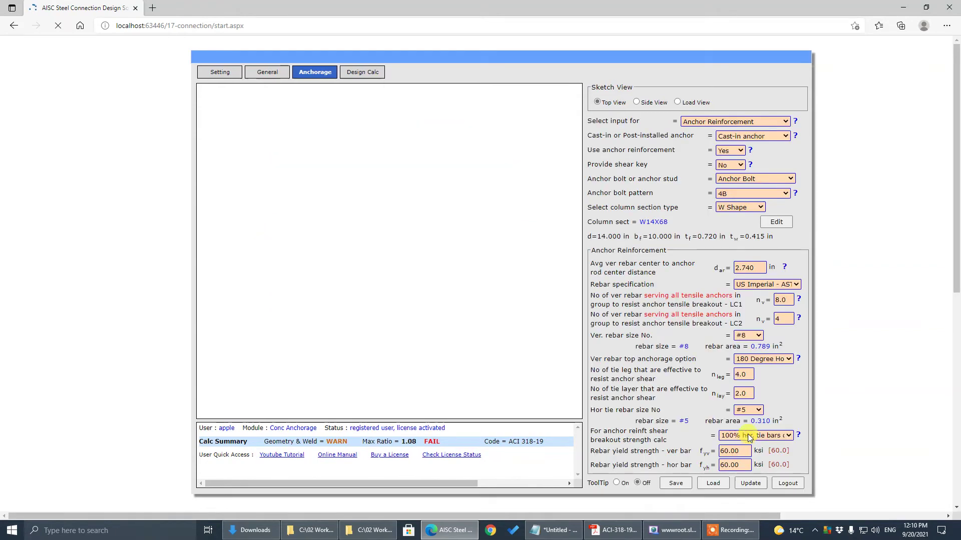
- Open the design calculations, review the load case 1 anchor checks, and expand the anchor forces calculation and the overall result summary
{"action": "left_click", "coordinate": [371, 74]}
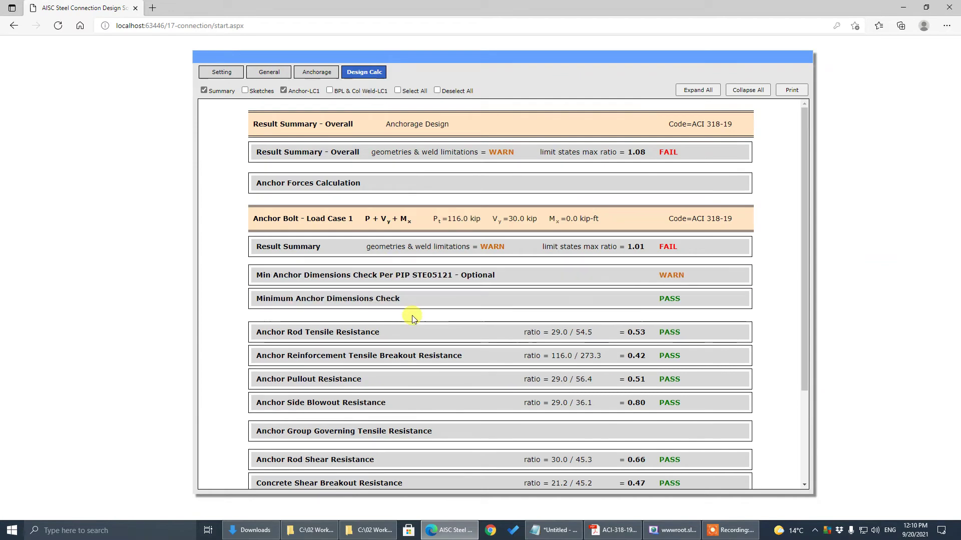
{"action": "scroll", "coordinate": [413, 316], "scroll_direction": "down", "scroll_amount": 3}
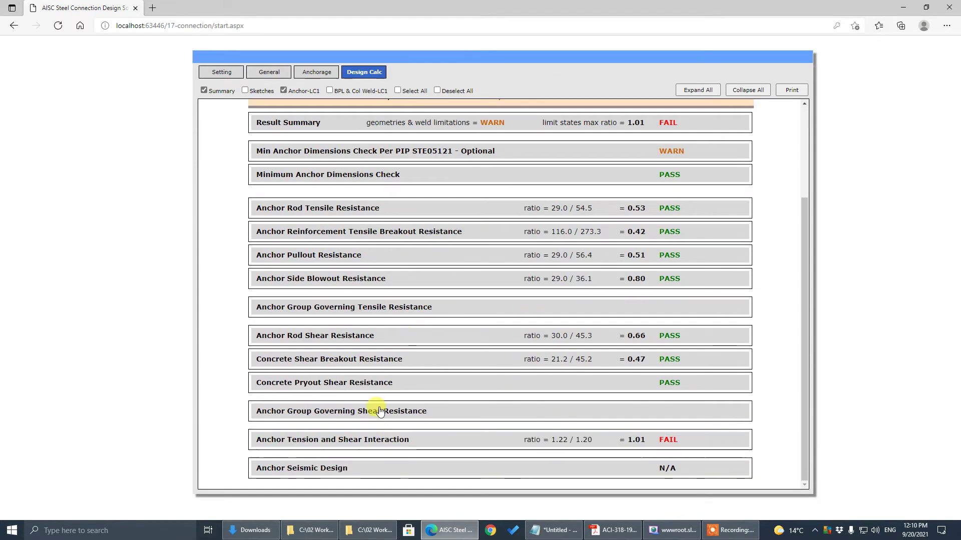
{"action": "scroll", "coordinate": [380, 411], "scroll_direction": "up", "scroll_amount": 3}
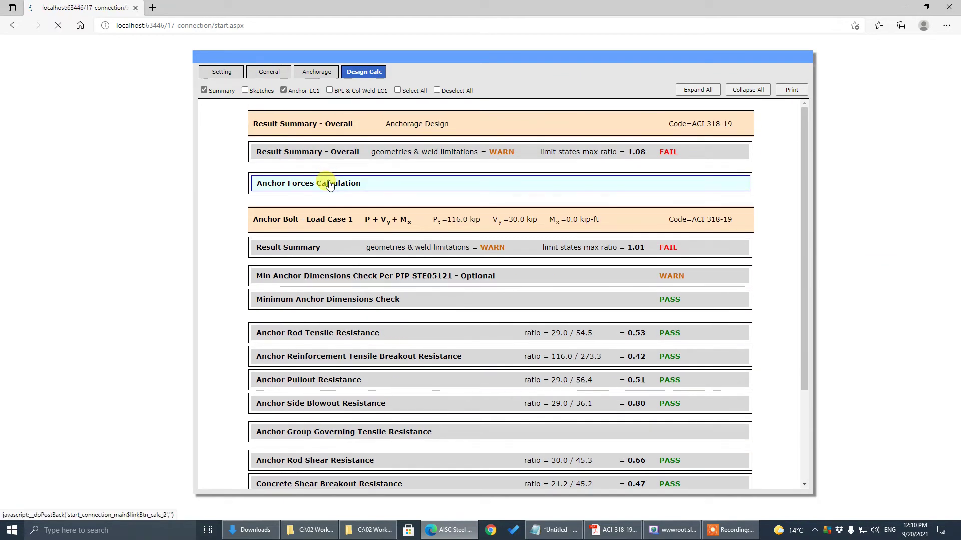
{"action": "left_click", "coordinate": [330, 186]}
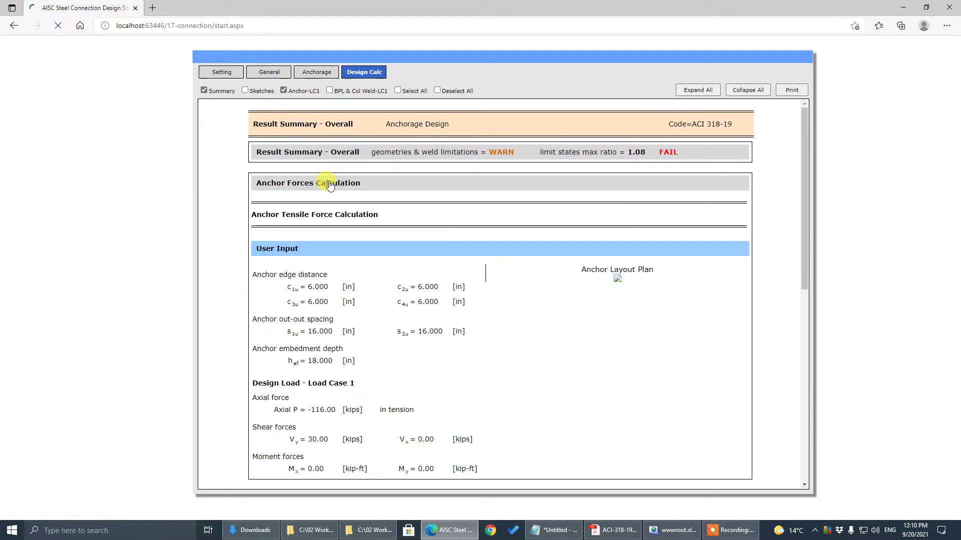
{"action": "left_click", "coordinate": [320, 153]}
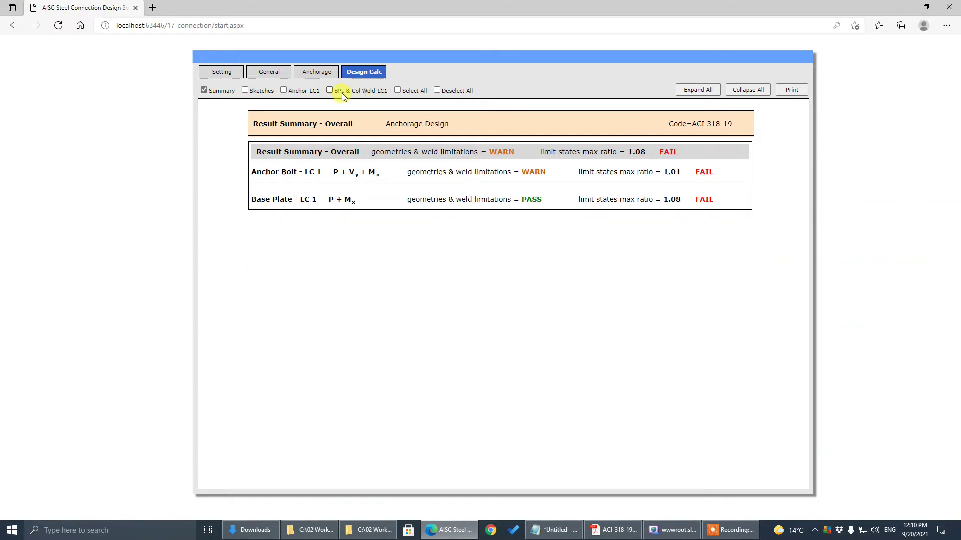
- Show the base plate and column weld calculations and examine the details of the minimum base plate thickness for rigidity check
{"action": "left_click", "coordinate": [341, 93]}
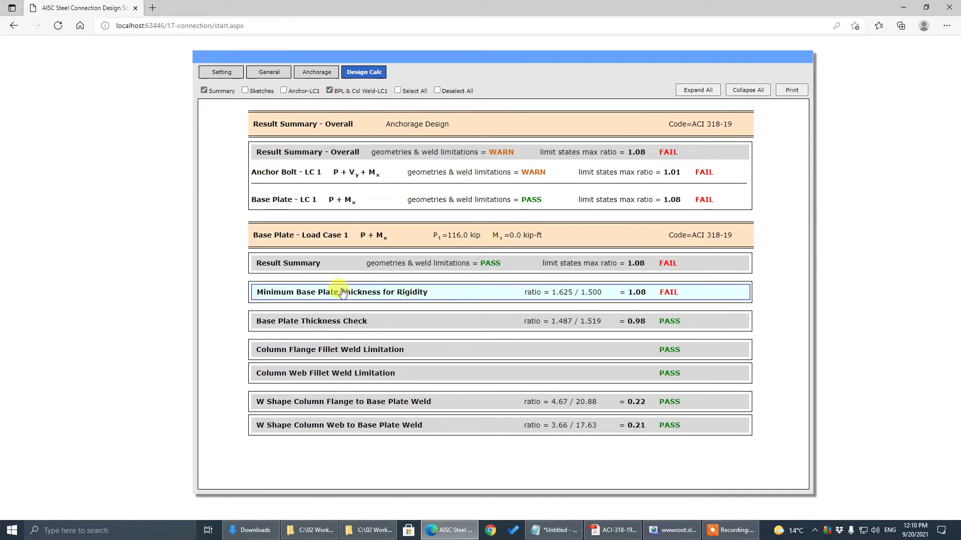
{"action": "left_click", "coordinate": [338, 296]}
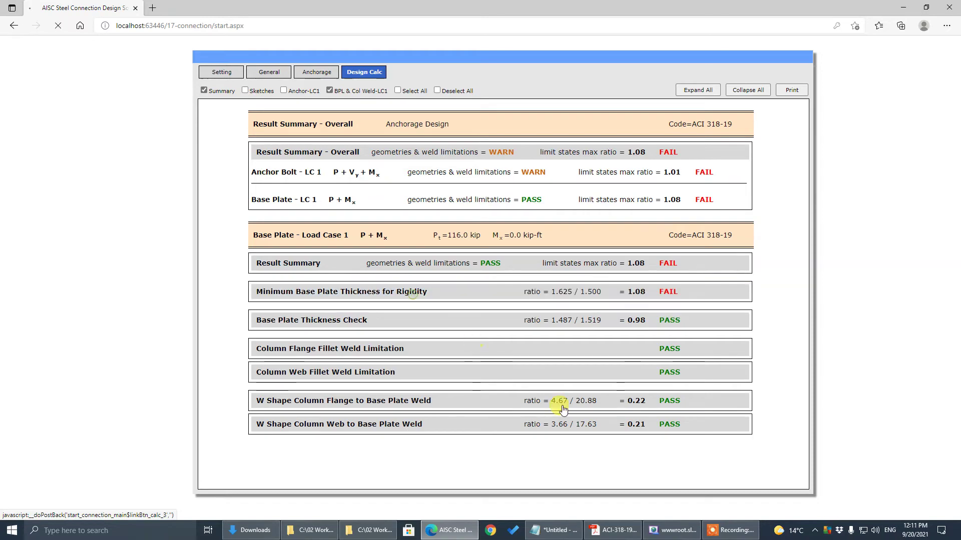
{"action": "scroll", "coordinate": [566, 420], "scroll_direction": "down", "scroll_amount": 4}
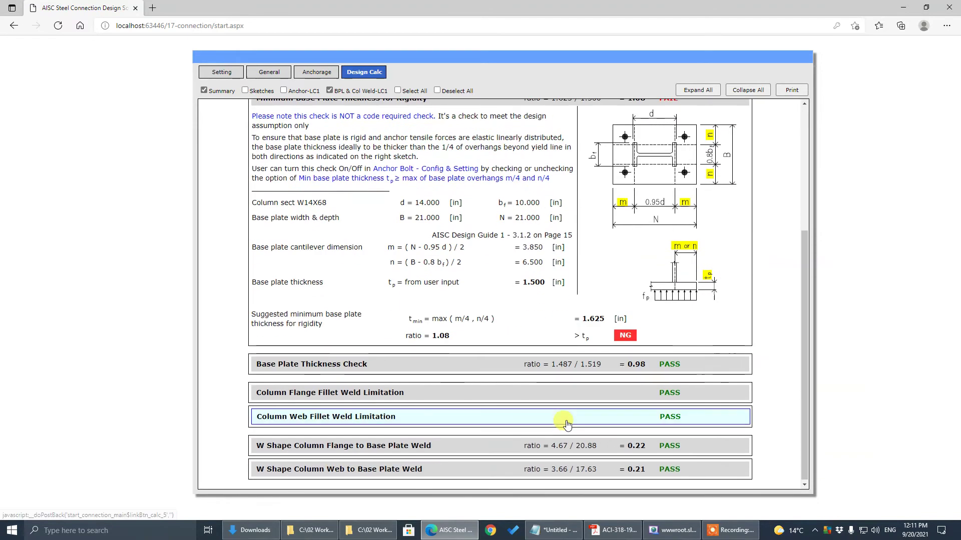
{"action": "scroll", "coordinate": [565, 420], "scroll_direction": "up", "scroll_amount": 4}
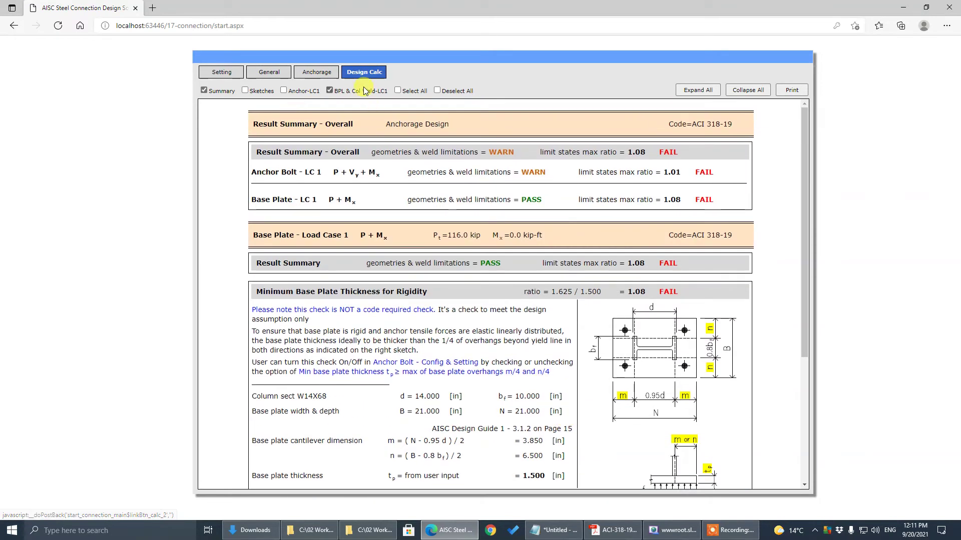
- In the anchor bolt configuration settings, set the minimum base plate thickness check for rigidity to No
{"action": "left_click", "coordinate": [317, 72]}
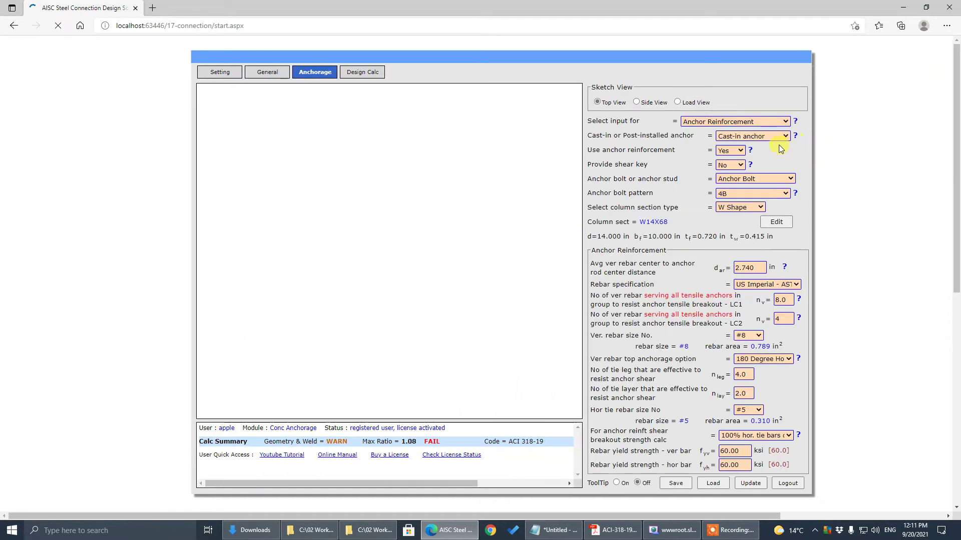
{"action": "left_click", "coordinate": [773, 123]}
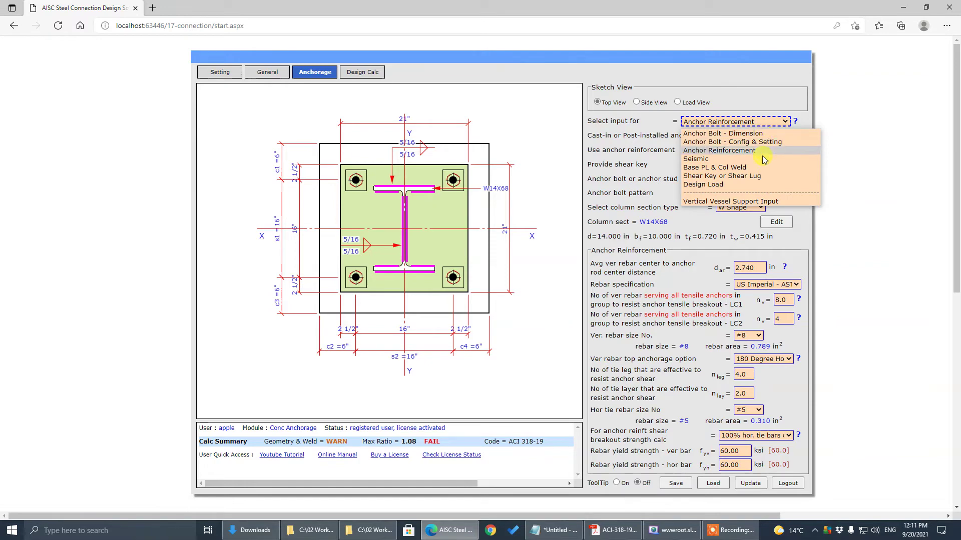
{"action": "left_click", "coordinate": [754, 142]}
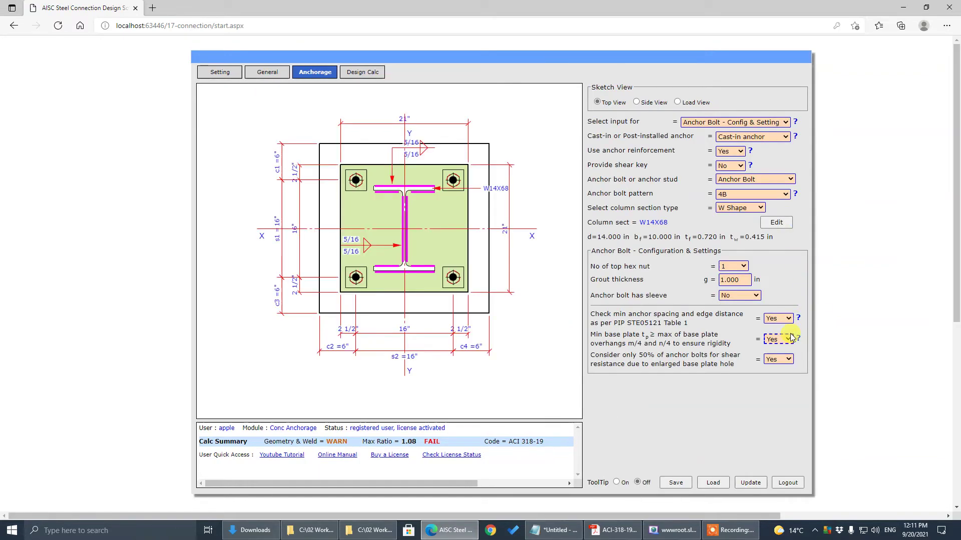
{"action": "left_click", "coordinate": [777, 339]}
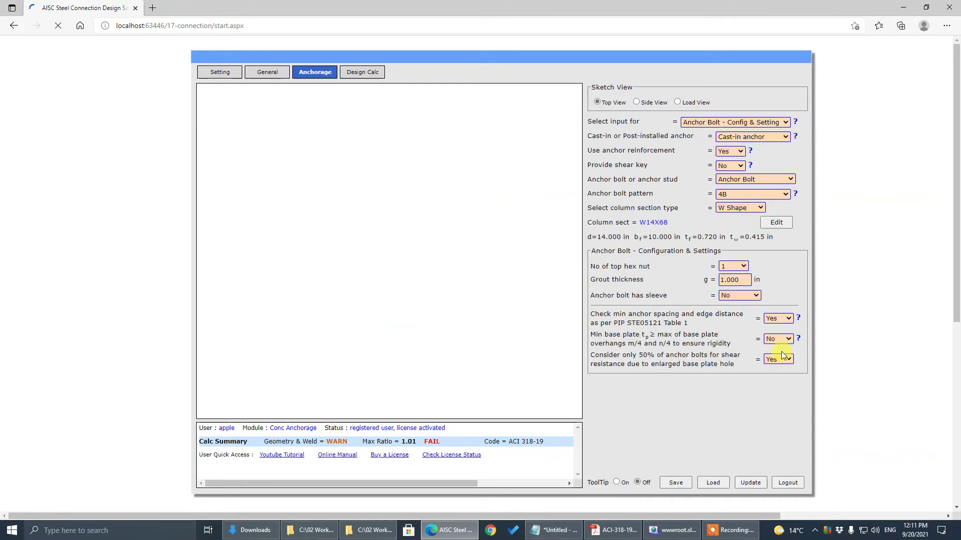
- Review the overall result summary in the design calculations, hide the base plate and column weld section, and show the load case 1 anchor checks
{"action": "left_click", "coordinate": [372, 73]}
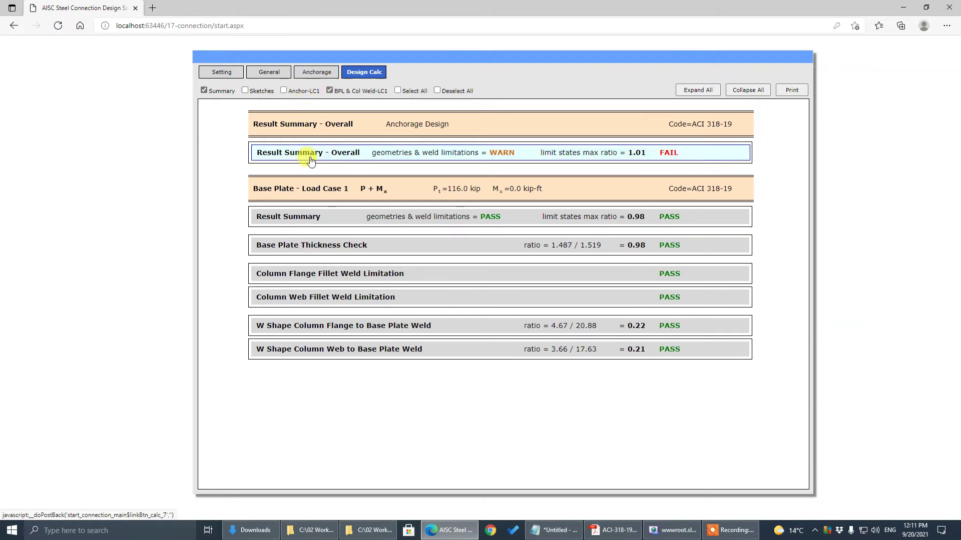
{"action": "left_click", "coordinate": [310, 158]}
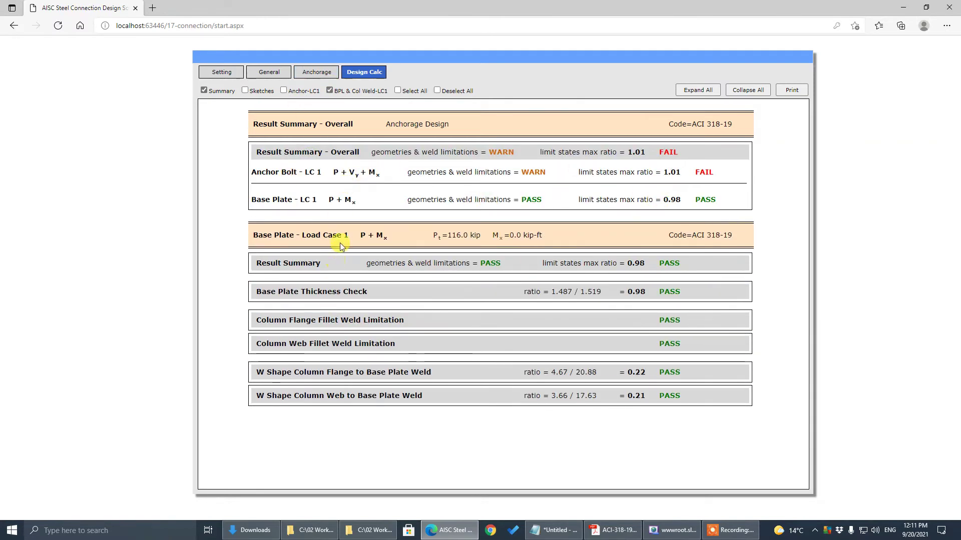
{"action": "left_click", "coordinate": [330, 91]}
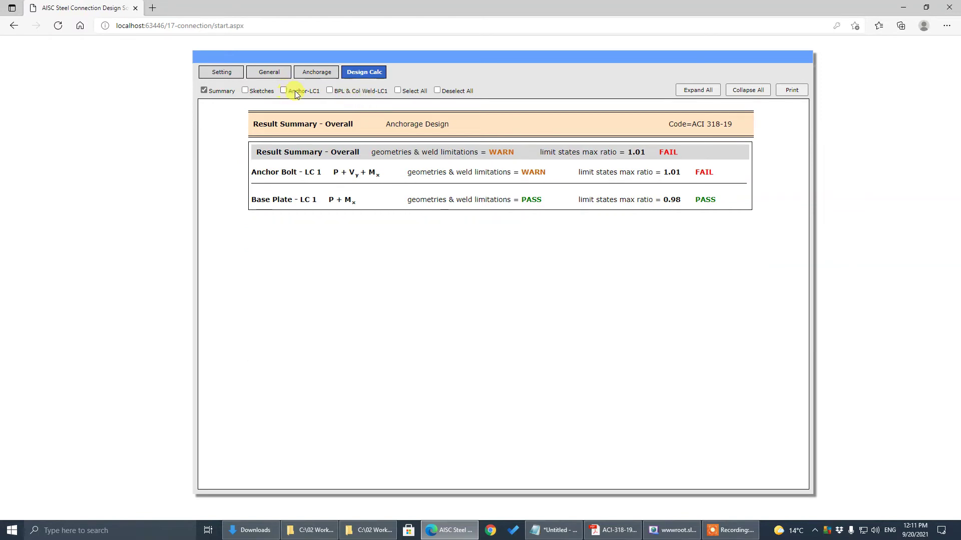
{"action": "left_click", "coordinate": [295, 91]}
{"action": "scroll", "coordinate": [553, 346], "scroll_direction": "down", "scroll_amount": 3}
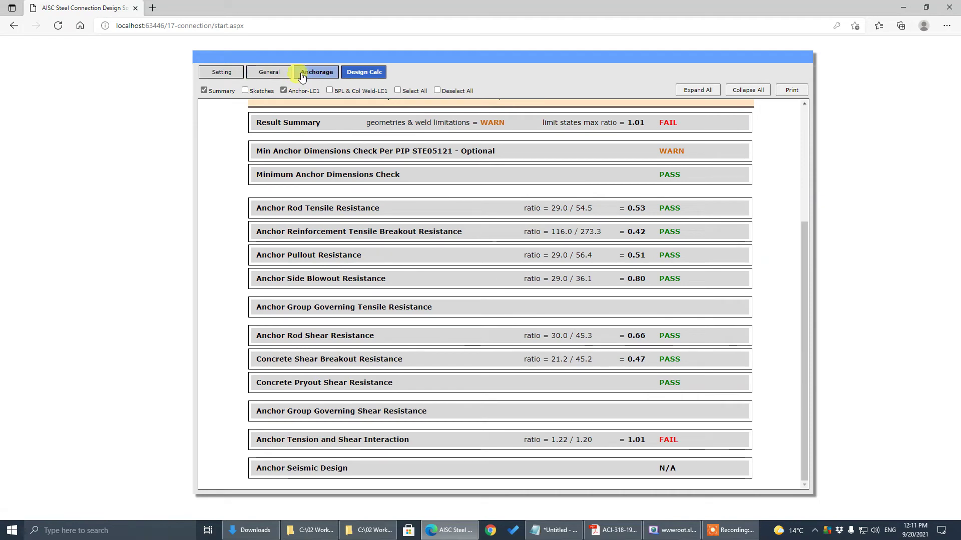
- Set the number of tie layers effective for anchor shear to 3.0 and review the load case 1 anchor checks
{"action": "left_click", "coordinate": [302, 76]}
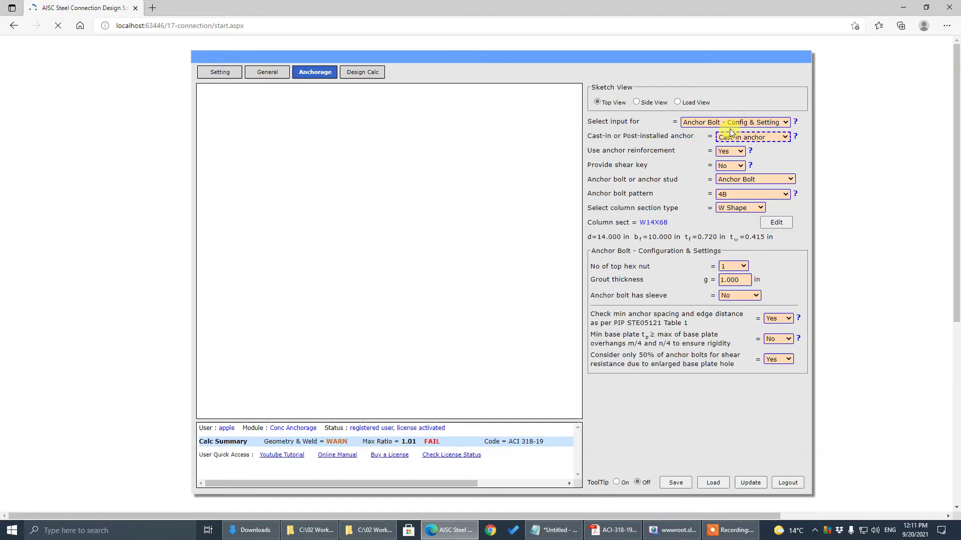
{"action": "left_click", "coordinate": [734, 125]}
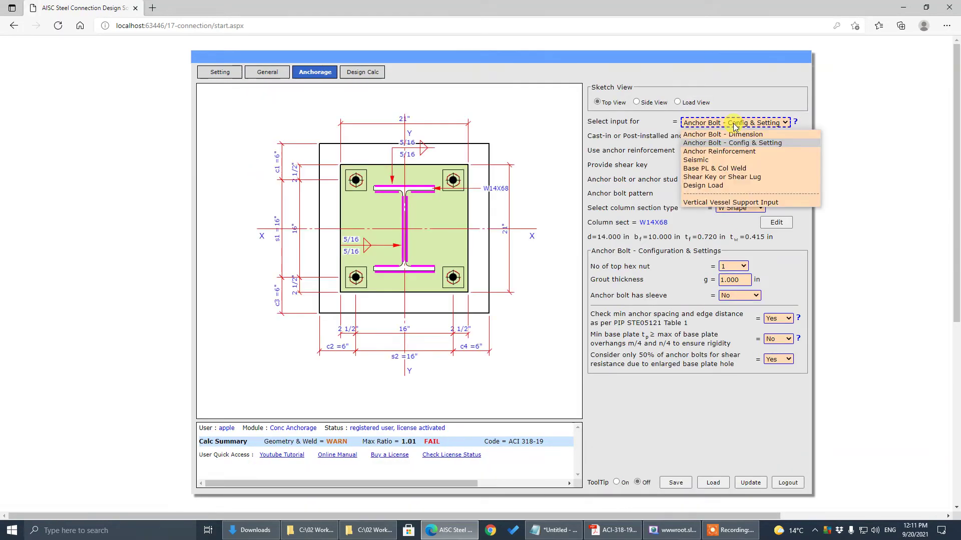
{"action": "left_click", "coordinate": [745, 153]}
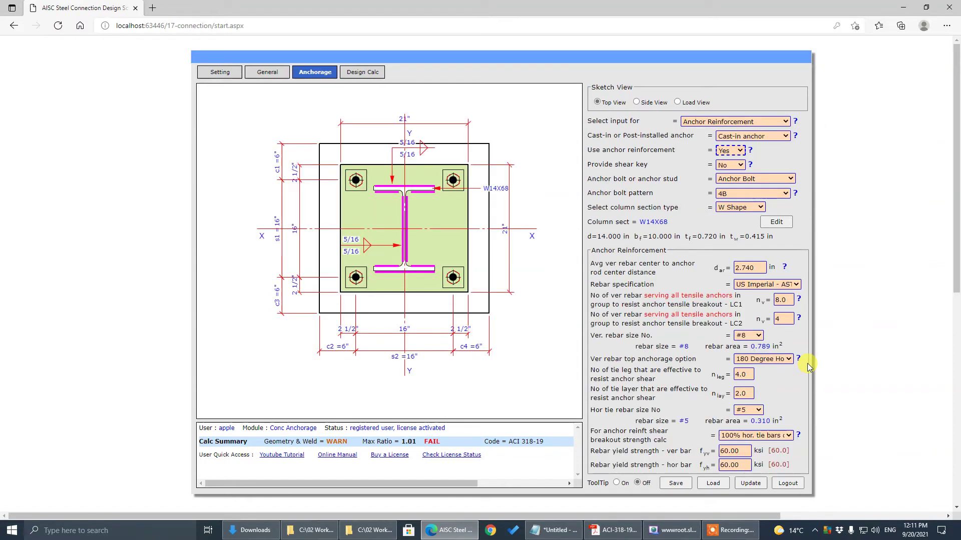
{"action": "left_click", "coordinate": [750, 394]}
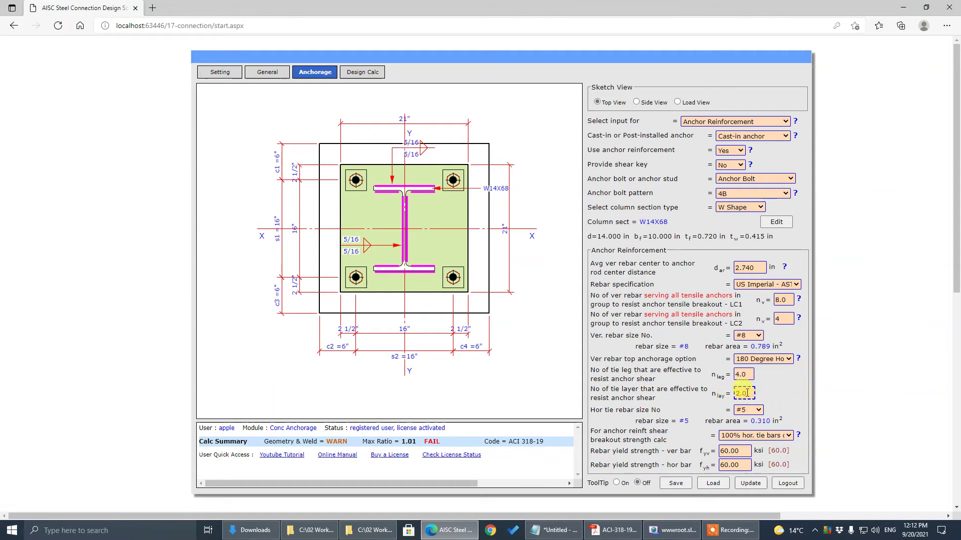
{"action": "type", "text": "3.0"}
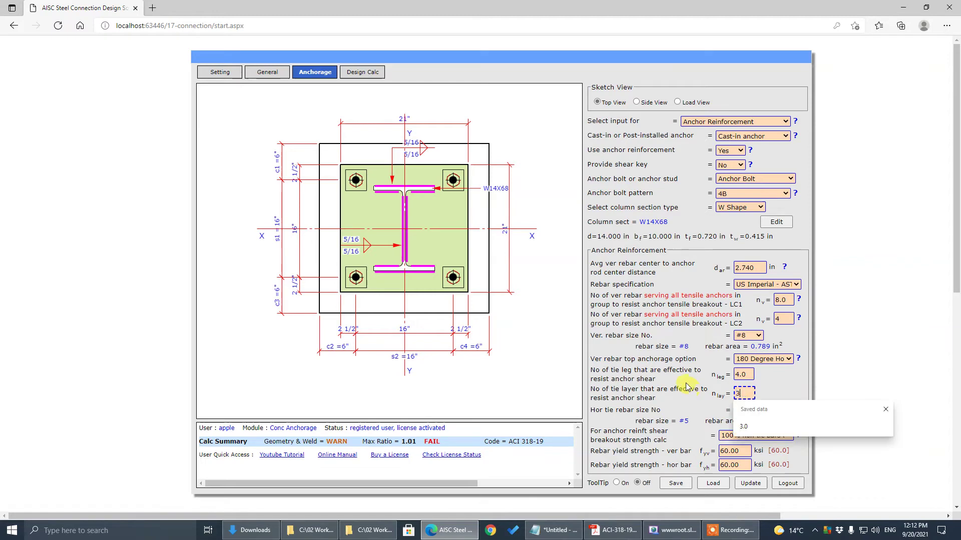
{"action": "key", "text": "Tab"}
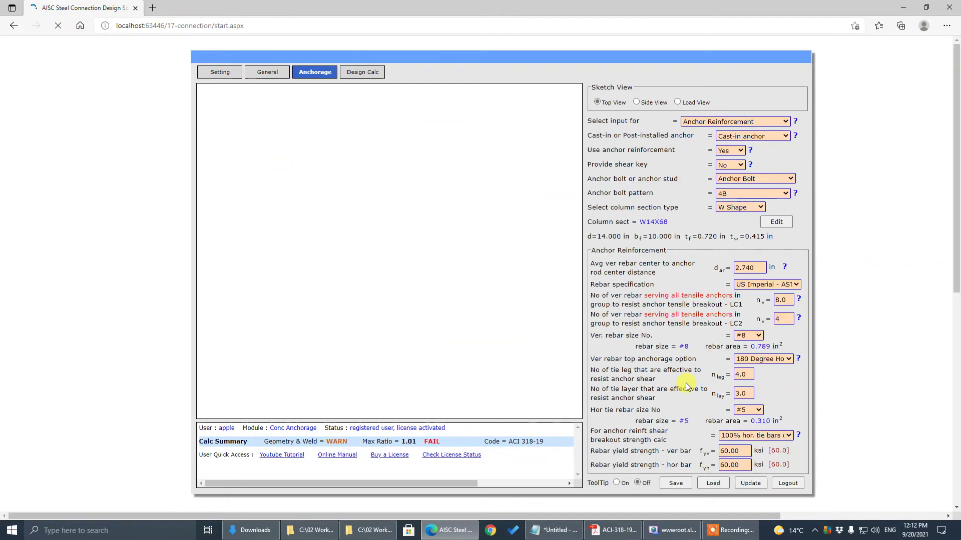
{"action": "left_click", "coordinate": [370, 74]}
{"action": "scroll", "coordinate": [424, 256], "scroll_direction": "down", "scroll_amount": 2}
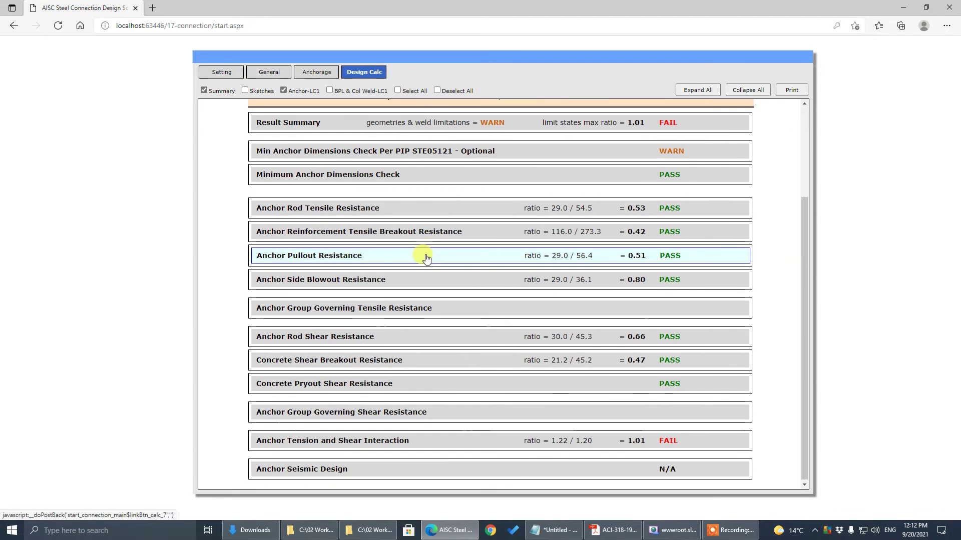
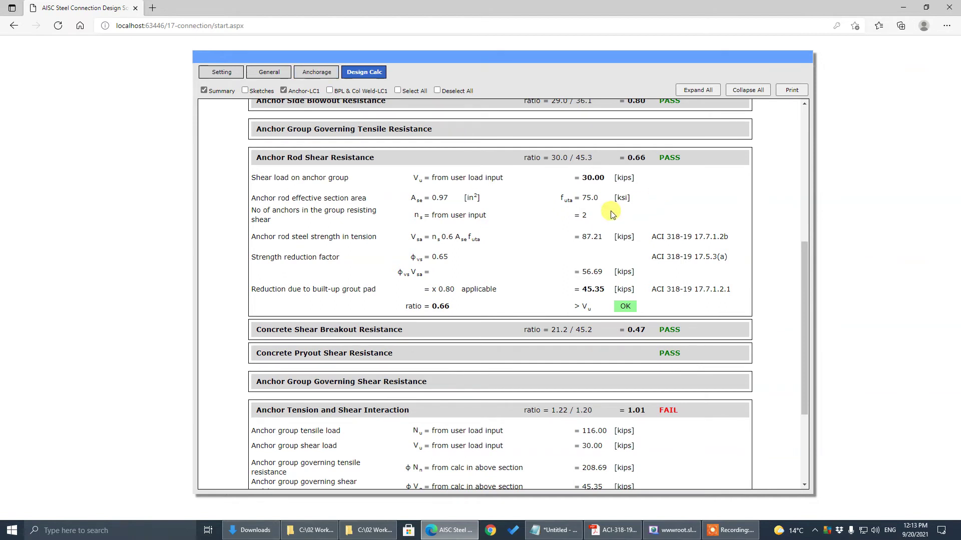
- In the anchor bolt configuration settings, set the option considering only 50% of anchor bolts for shear resistance to No
{"action": "left_click", "coordinate": [313, 74]}
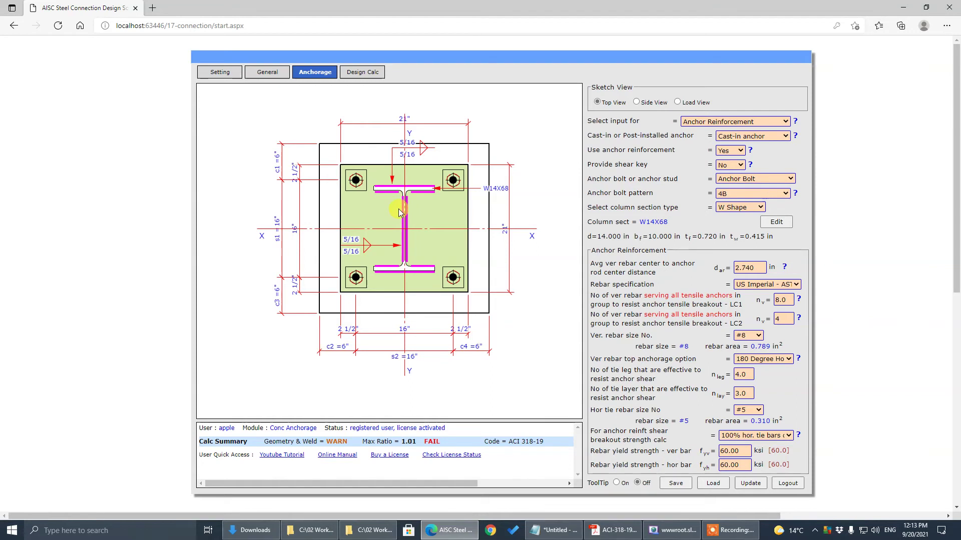
{"action": "left_click", "coordinate": [764, 119]}
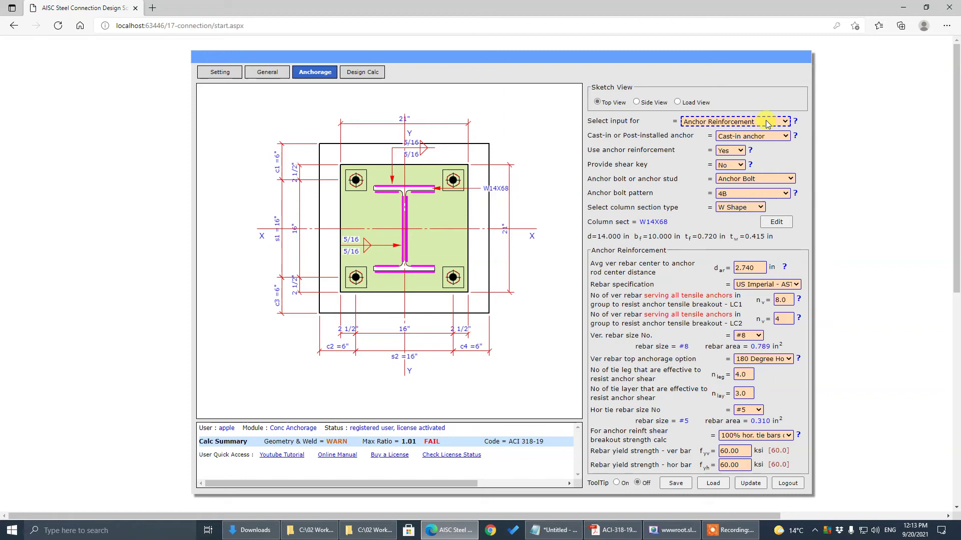
{"action": "left_click", "coordinate": [766, 120]}
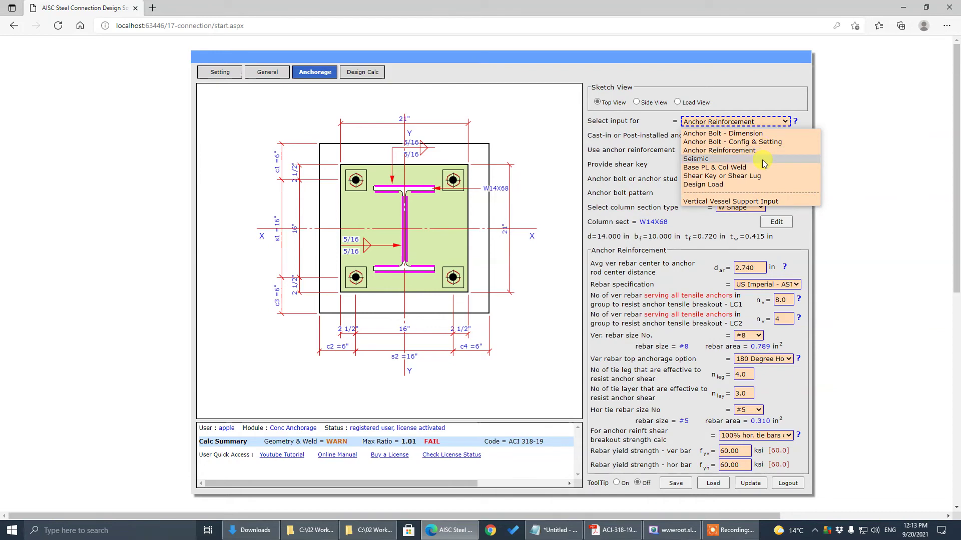
{"action": "left_click", "coordinate": [763, 142]}
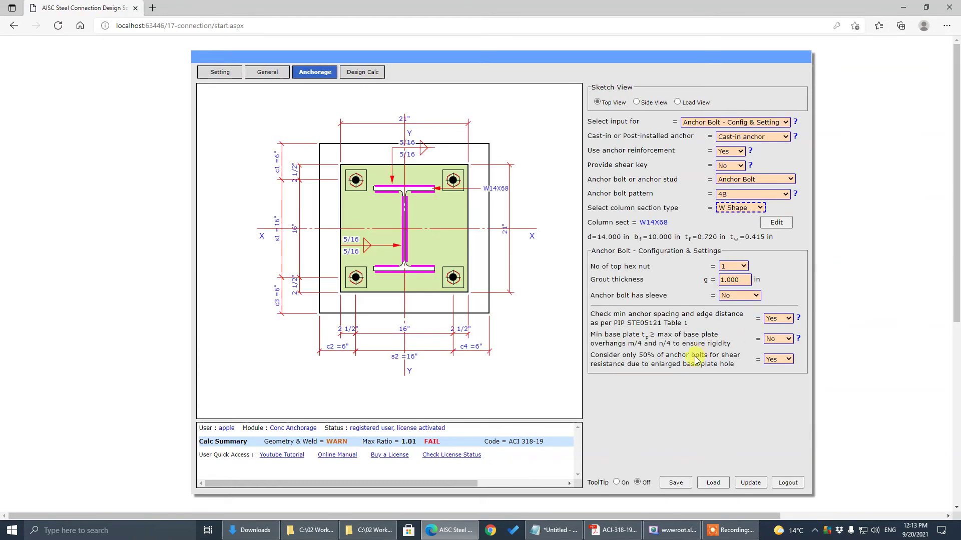
{"action": "left_click", "coordinate": [771, 358]}
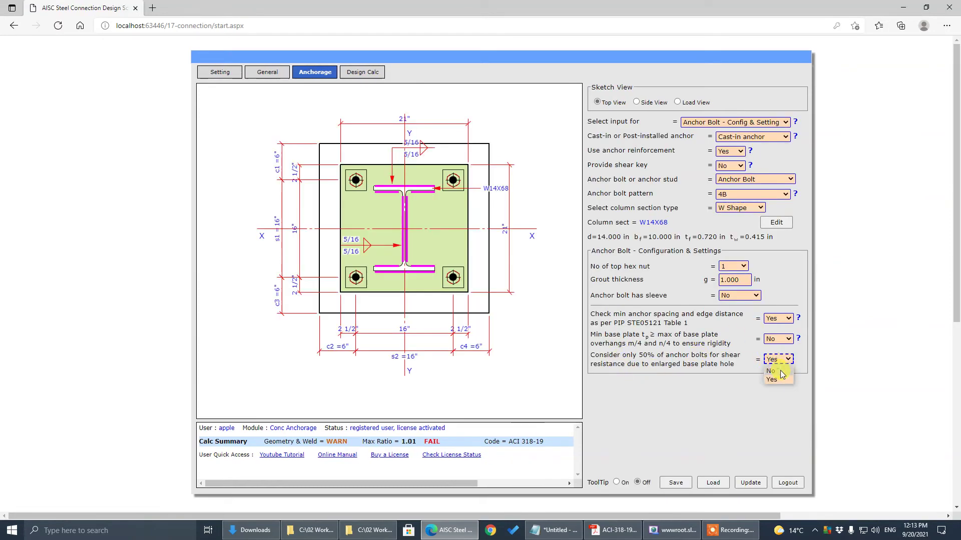
{"action": "left_click", "coordinate": [781, 371]}
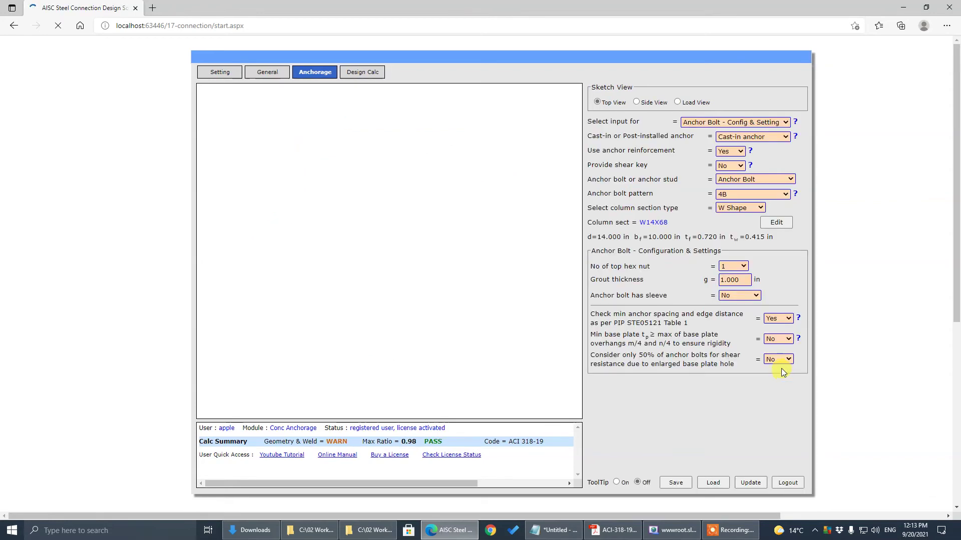
- Review the load case 1 anchor checks and expand the anchor rod shear resistance calculation
{"action": "left_click", "coordinate": [362, 73]}
{"action": "scroll", "coordinate": [418, 253], "scroll_direction": "down", "scroll_amount": 3}
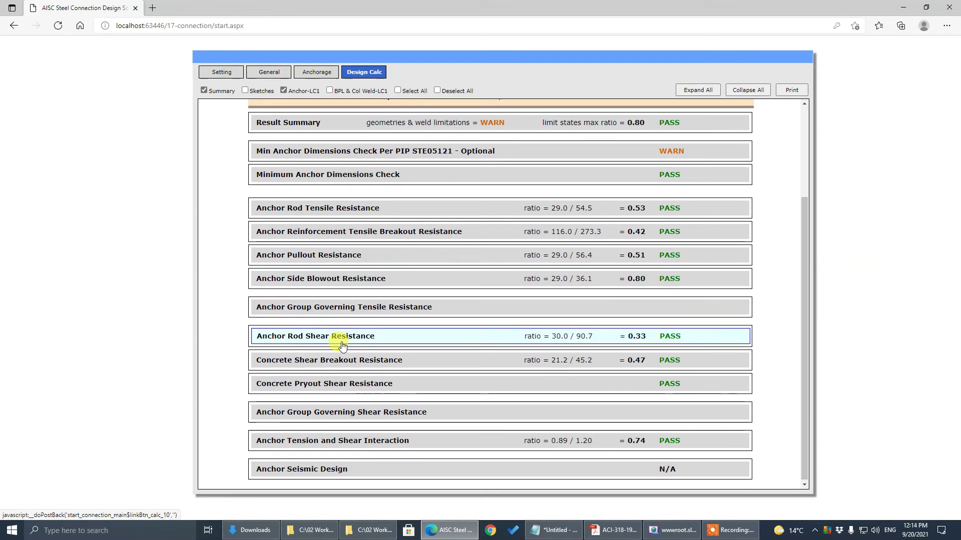
{"action": "left_click", "coordinate": [344, 339]}
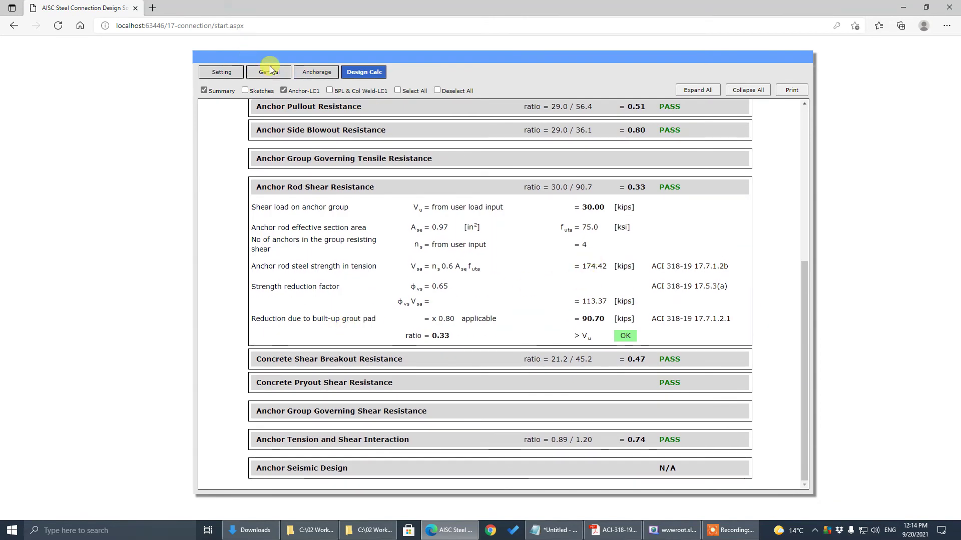
- Examine the optional PIP STE05121 minimum anchor dimensions check and its Table 1, and return to the anchor bolt configuration settings
{"action": "left_click", "coordinate": [317, 71]}
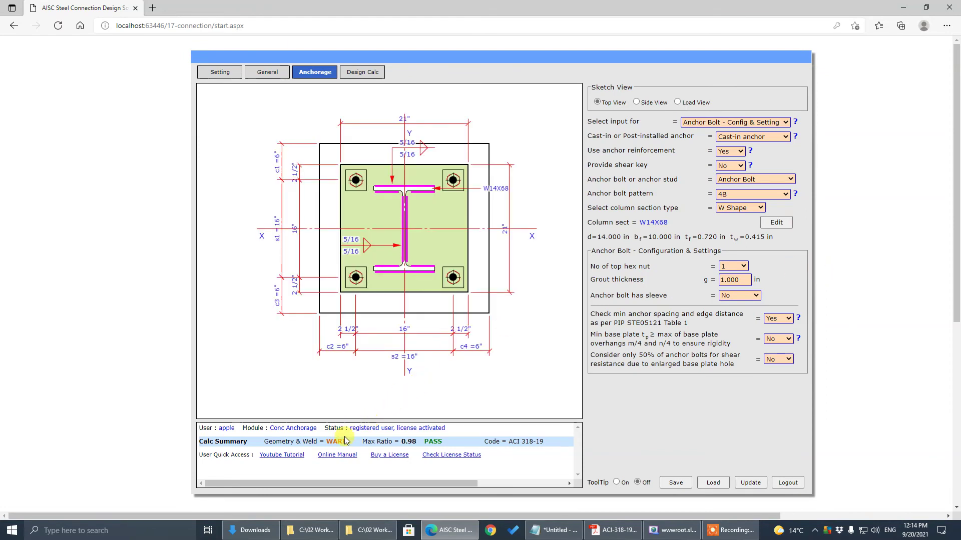
{"action": "left_click", "coordinate": [367, 72]}
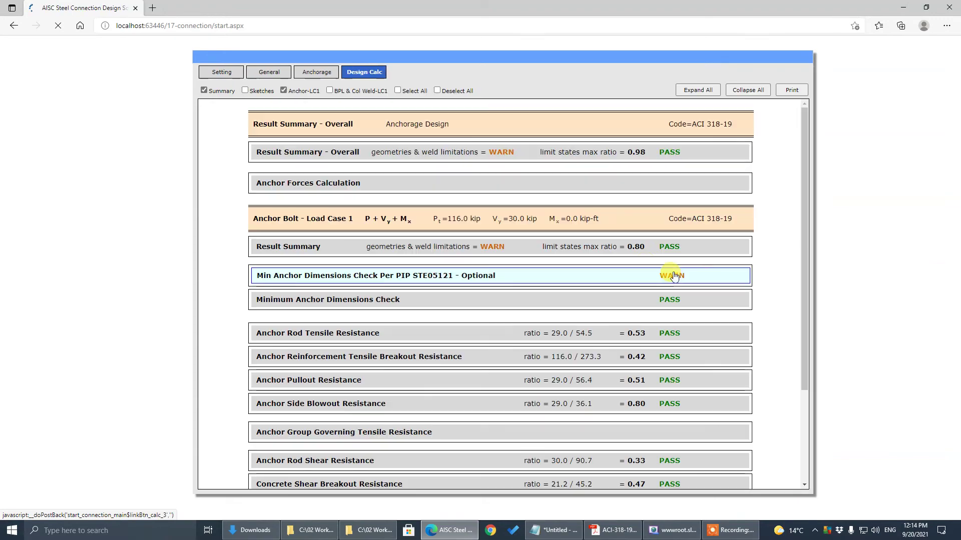
{"action": "left_click", "coordinate": [374, 276]}
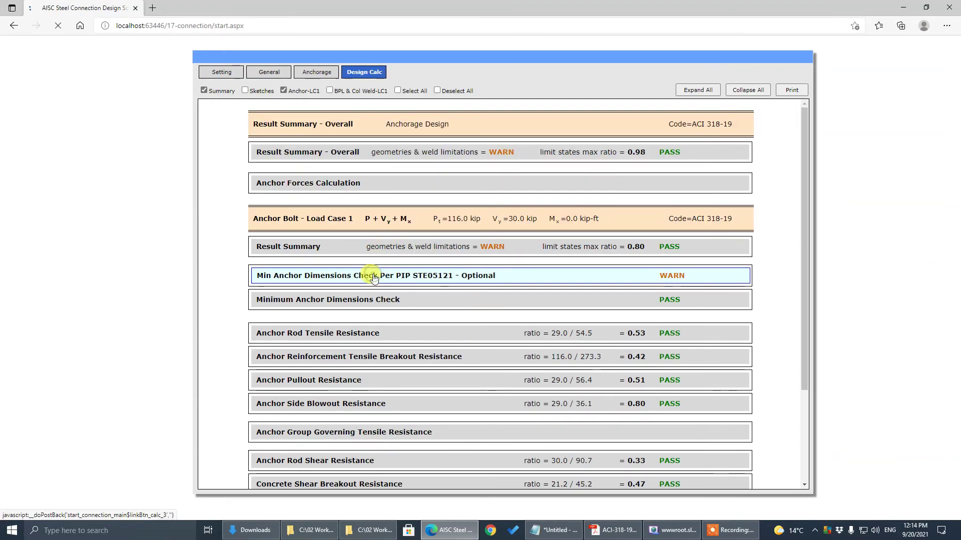
{"action": "scroll", "coordinate": [374, 278], "scroll_direction": "down", "scroll_amount": 5}
{"action": "scroll", "coordinate": [373, 278], "scroll_direction": "down", "scroll_amount": 5}
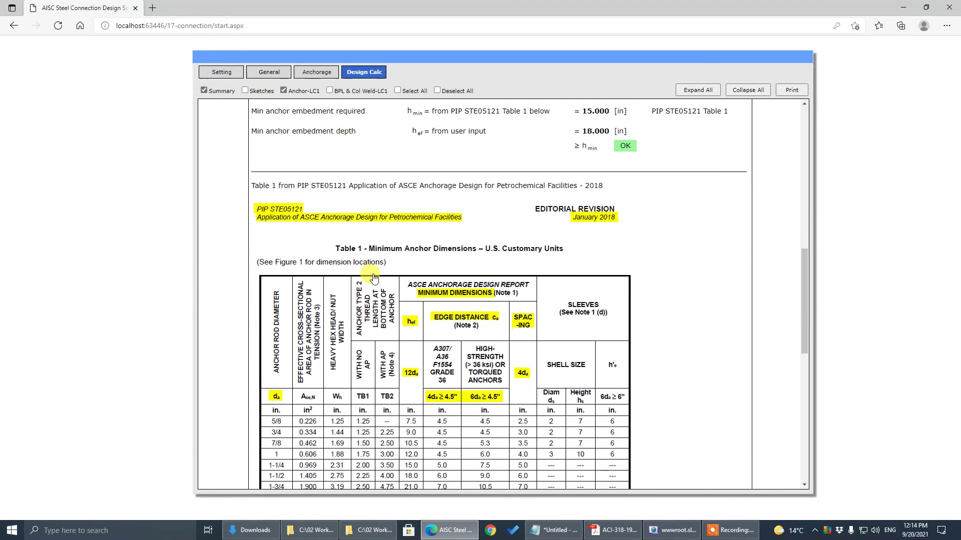
{"action": "scroll", "coordinate": [373, 278], "scroll_direction": "up", "scroll_amount": 8}
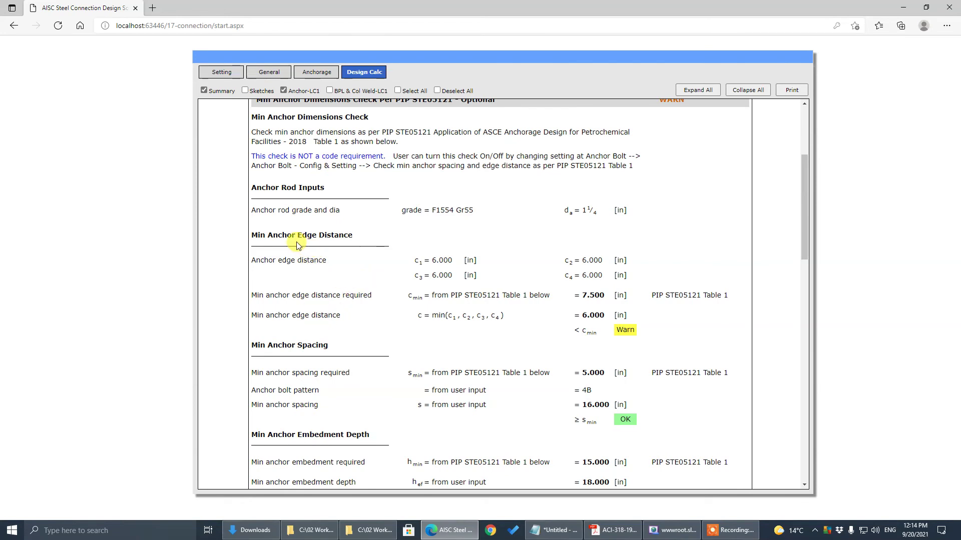
{"action": "scroll", "coordinate": [583, 313], "scroll_direction": "down", "scroll_amount": 6}
{"action": "scroll", "coordinate": [593, 315], "scroll_direction": "up", "scroll_amount": 4}
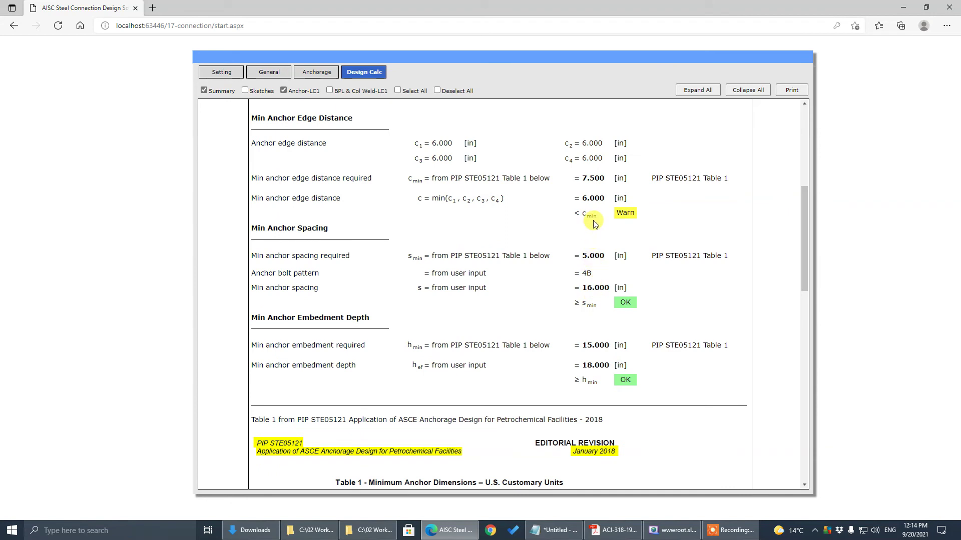
{"action": "scroll", "coordinate": [593, 220], "scroll_direction": "down", "scroll_amount": 6}
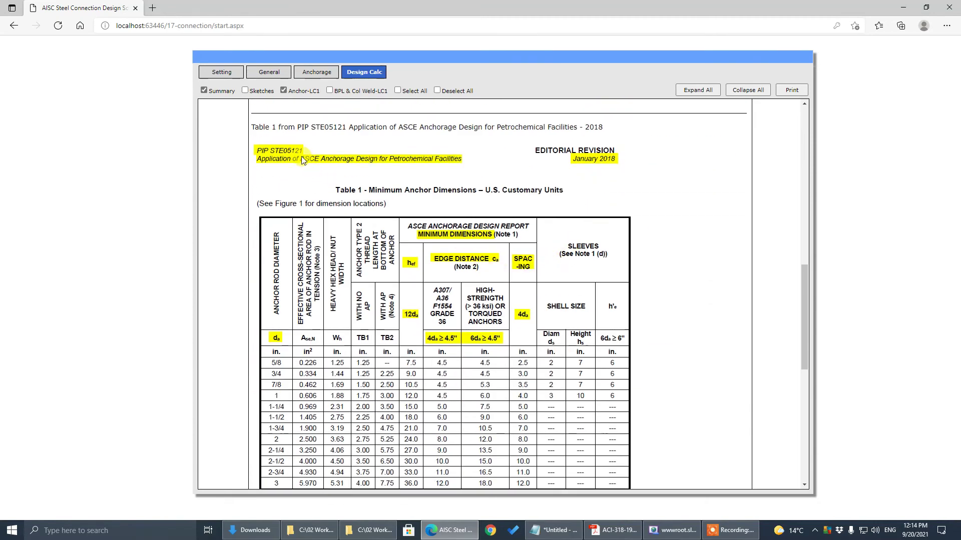
{"action": "scroll", "coordinate": [452, 309], "scroll_direction": "down", "scroll_amount": 1}
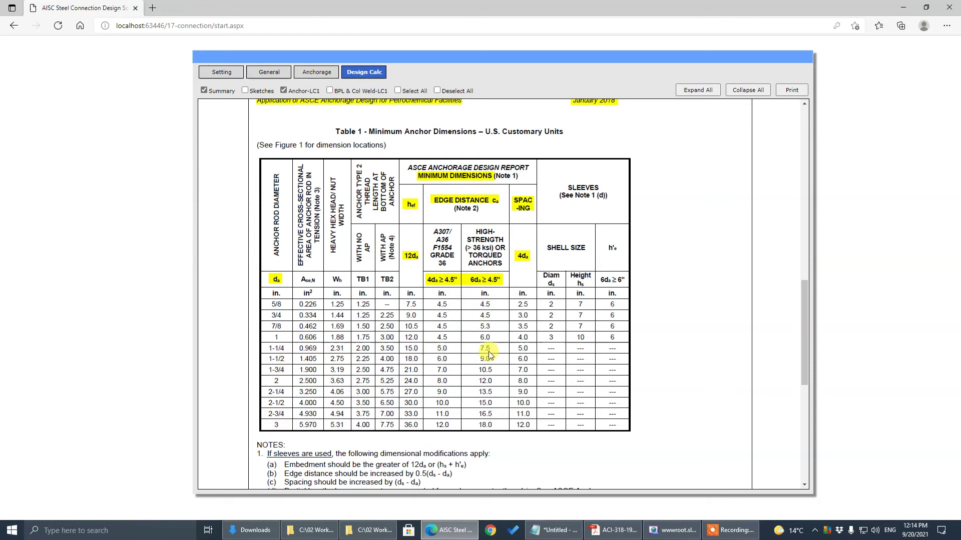
{"action": "scroll", "coordinate": [489, 355], "scroll_direction": "up", "scroll_amount": 12}
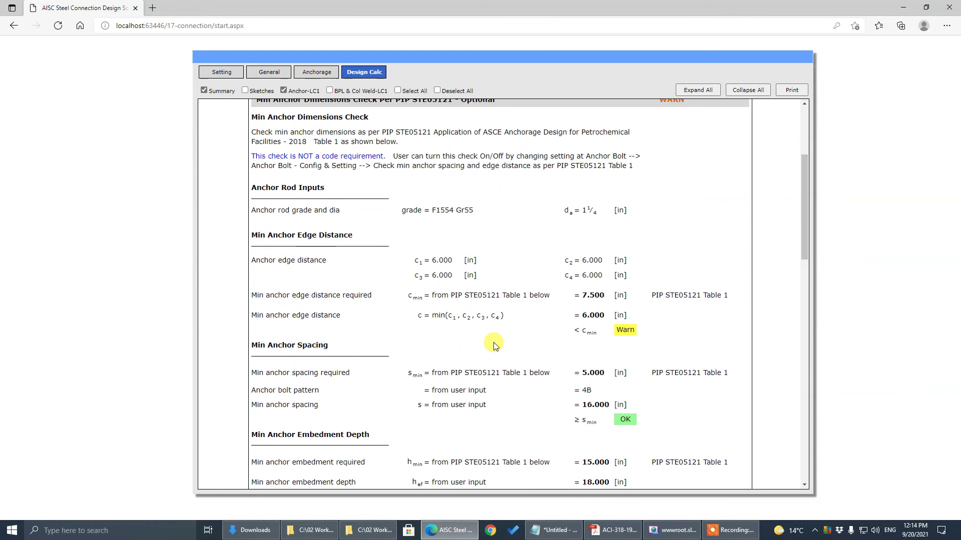
{"action": "scroll", "coordinate": [494, 345], "scroll_direction": "up", "scroll_amount": 1}
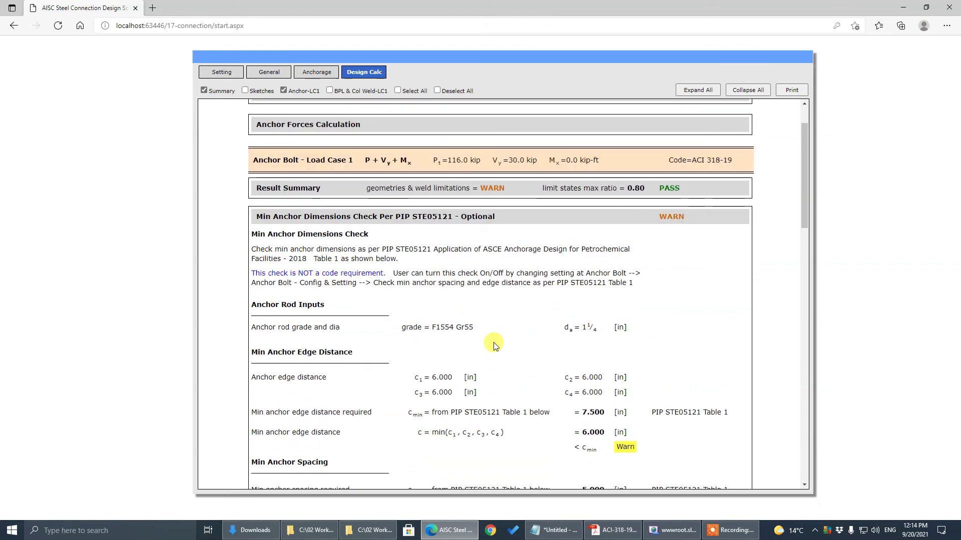
{"action": "left_click", "coordinate": [330, 75]}
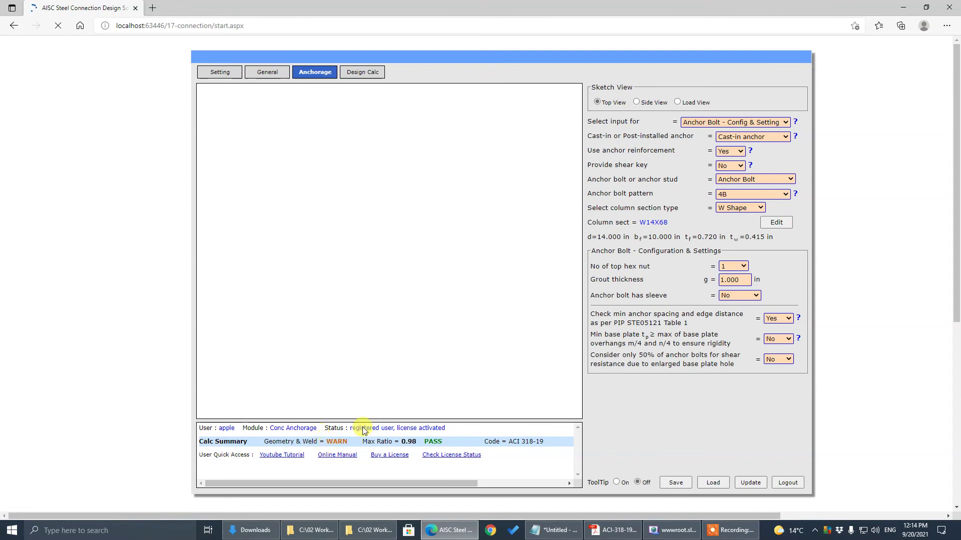
- In the anchor bolt configuration settings, set the minimum anchor spacing and edge distance check per PIP STE05121 Table 1 to No
{"action": "left_click", "coordinate": [746, 122]}
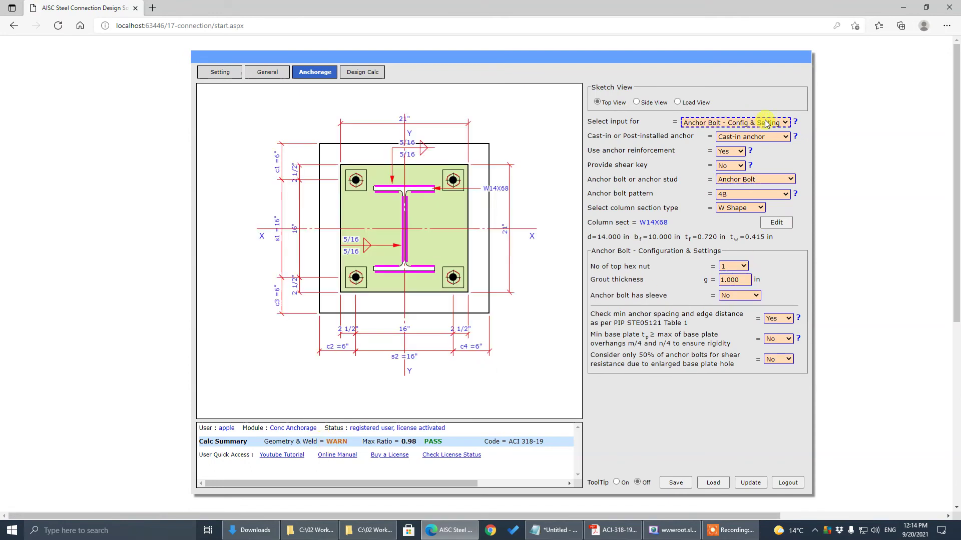
{"action": "left_click", "coordinate": [768, 125]}
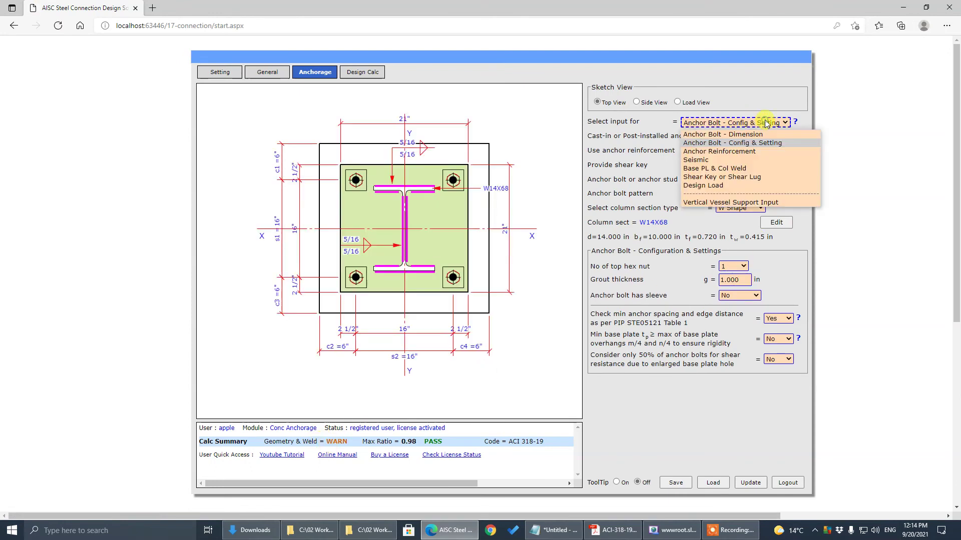
{"action": "left_click", "coordinate": [774, 144]}
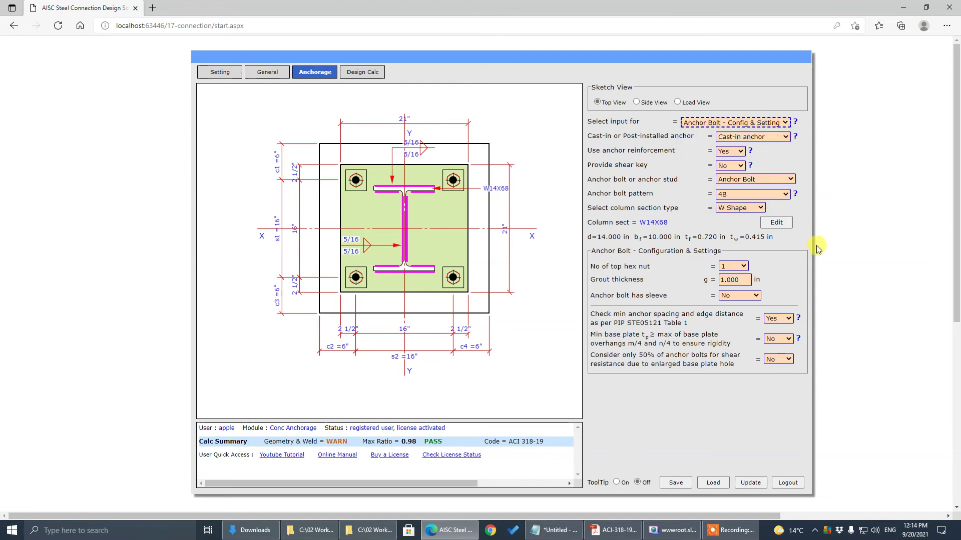
{"action": "left_click", "coordinate": [790, 340]}
{"action": "left_click", "coordinate": [778, 319]}
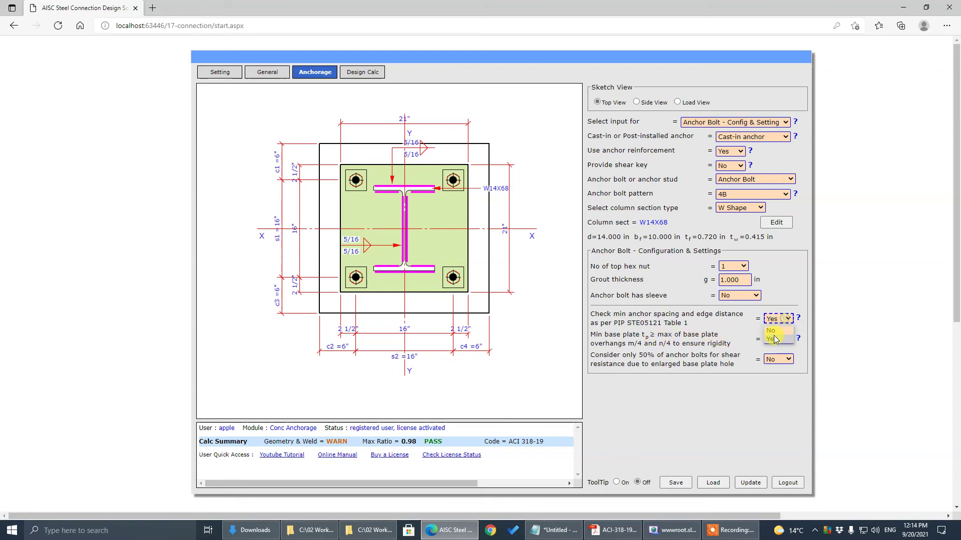
{"action": "left_click", "coordinate": [773, 331]}
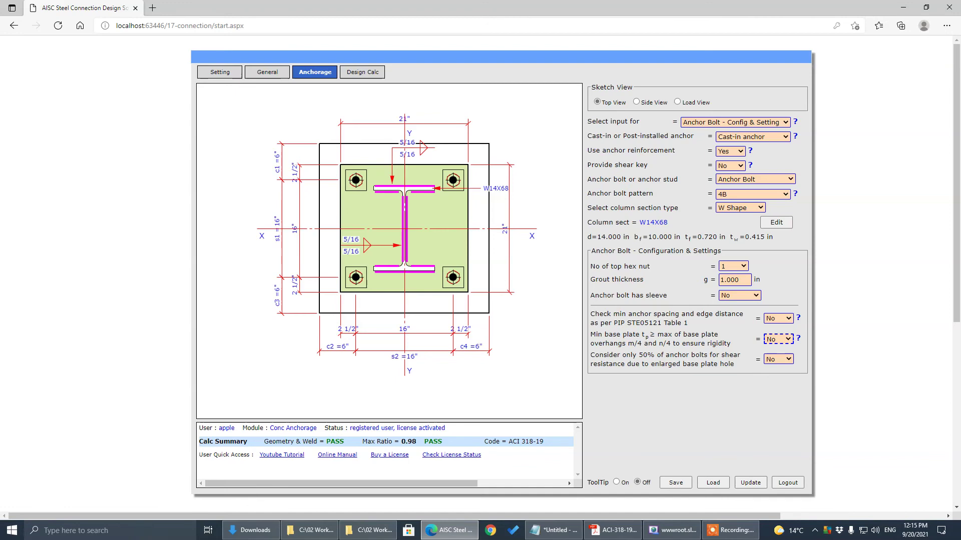
- Switch to the ACI handbook PDF in Adobe Acrobat and review the given data of Anchorage Example 21 at 100% zoom
{"action": "key", "text": "alt+Tab"}
{"action": "left_click", "coordinate": [800, 128]}
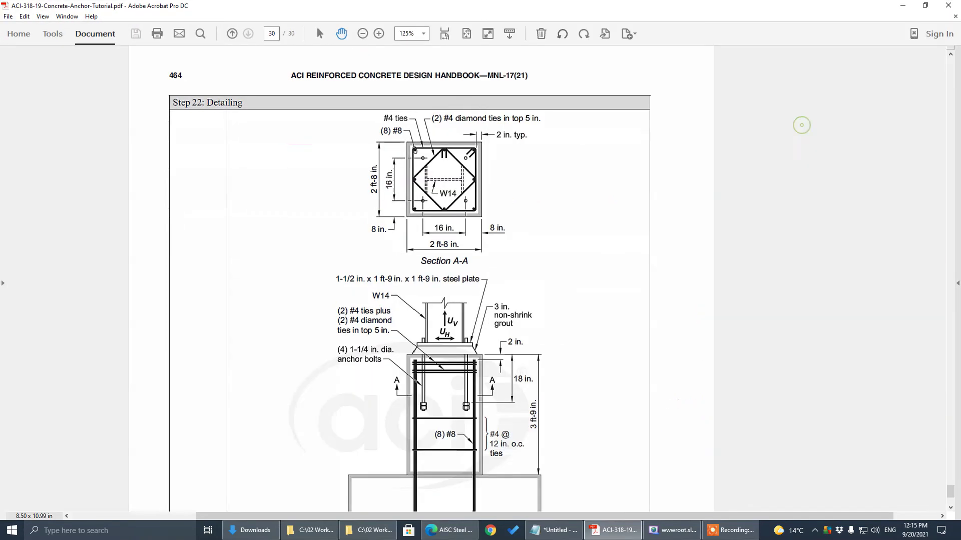
{"action": "left_click_drag", "start_coordinate": [952, 488], "coordinate": [670, 84]}
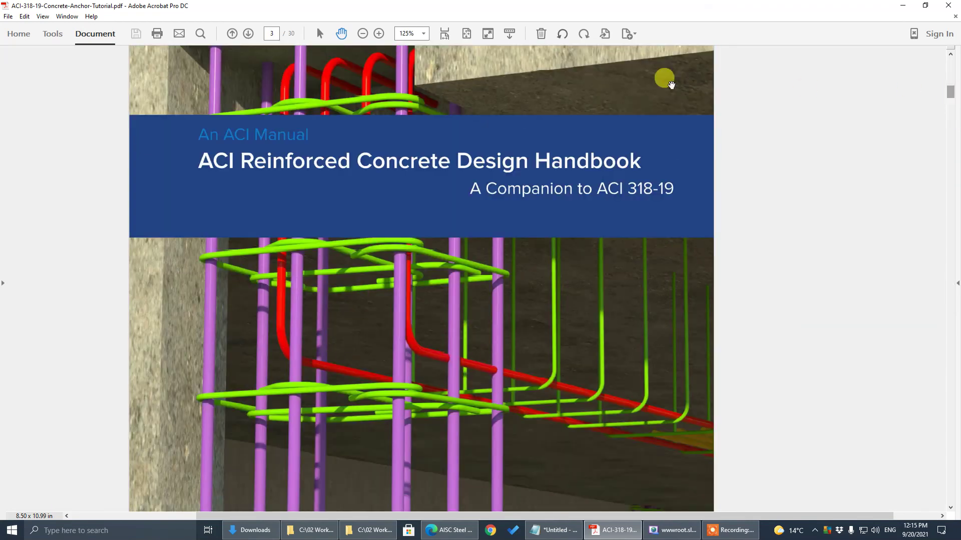
{"action": "left_click", "coordinate": [424, 33]}
{"action": "left_click", "coordinate": [457, 107]}
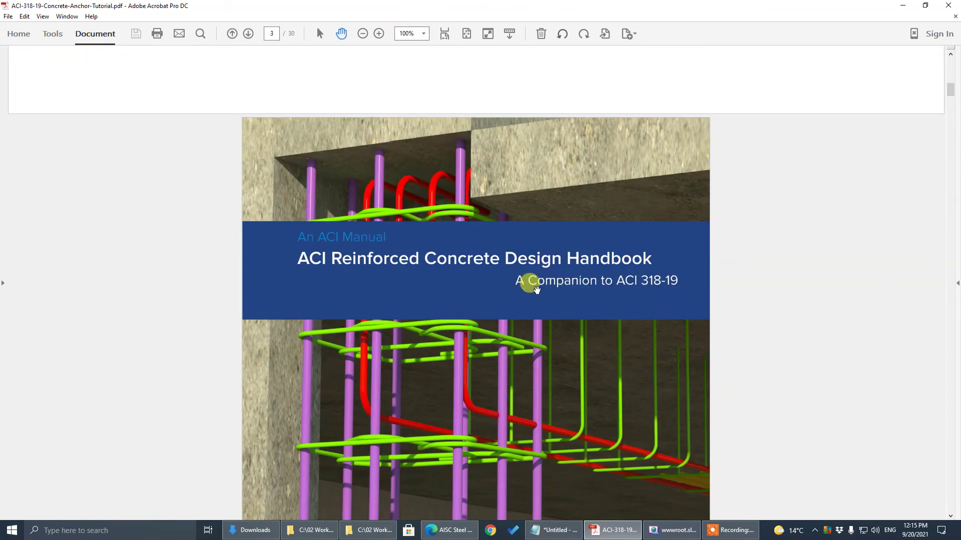
{"action": "scroll", "coordinate": [530, 286], "scroll_direction": "down", "scroll_amount": 3}
{"action": "scroll", "coordinate": [510, 275], "scroll_direction": "down", "scroll_amount": 15}
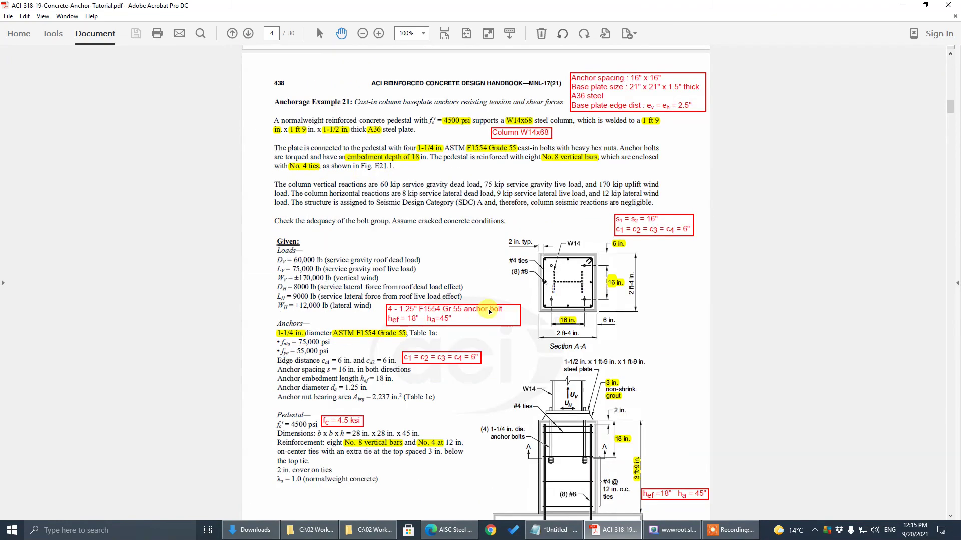
{"action": "scroll", "coordinate": [442, 285], "scroll_direction": "down", "scroll_amount": 3}
- Examine the Step 22 detailing drawings of the pedestal reinforcement on page 30 at 125% zoom
{"action": "left_click_drag", "start_coordinate": [949, 107], "coordinate": [950, 500]}
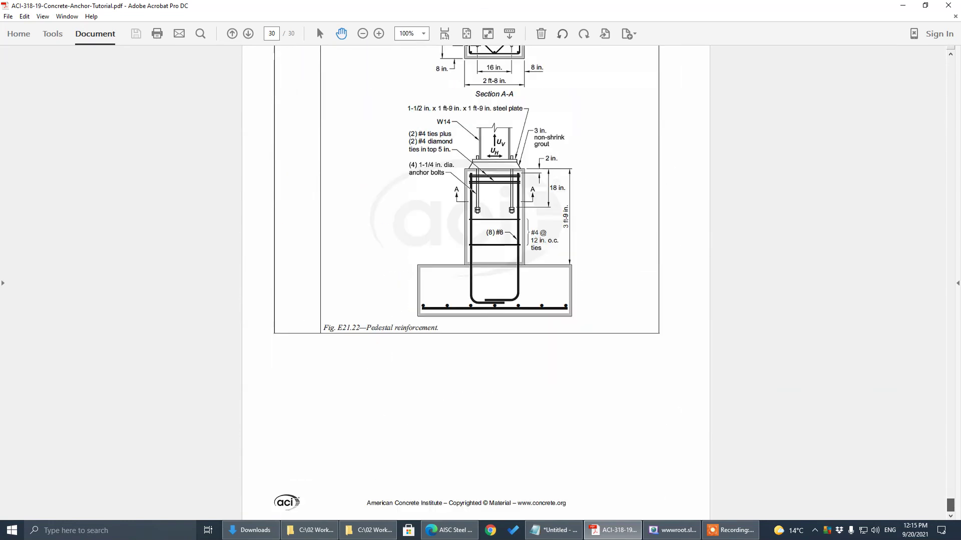
{"action": "scroll", "coordinate": [708, 429], "scroll_direction": "up", "scroll_amount": 8}
{"action": "scroll", "coordinate": [707, 424], "scroll_direction": "down", "scroll_amount": 1}
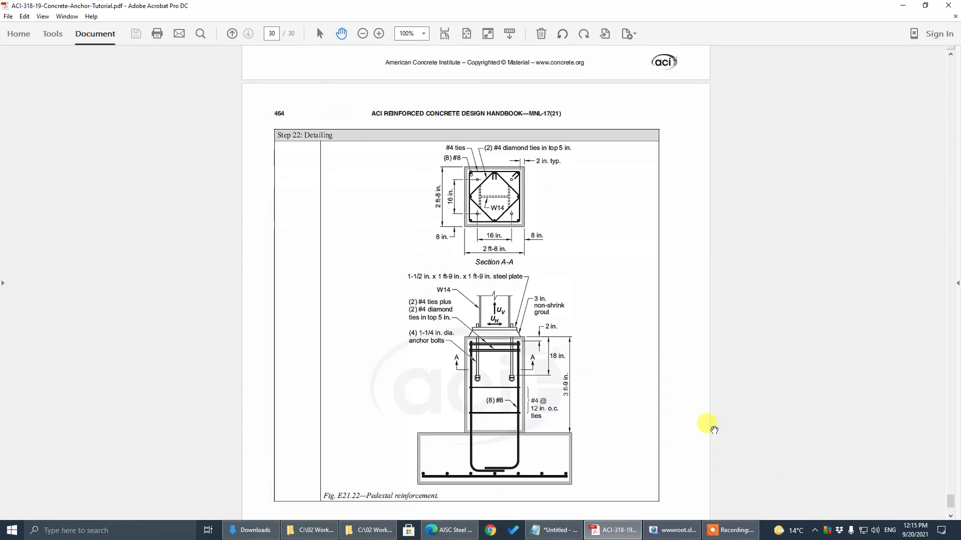
{"action": "left_click", "coordinate": [424, 33]}
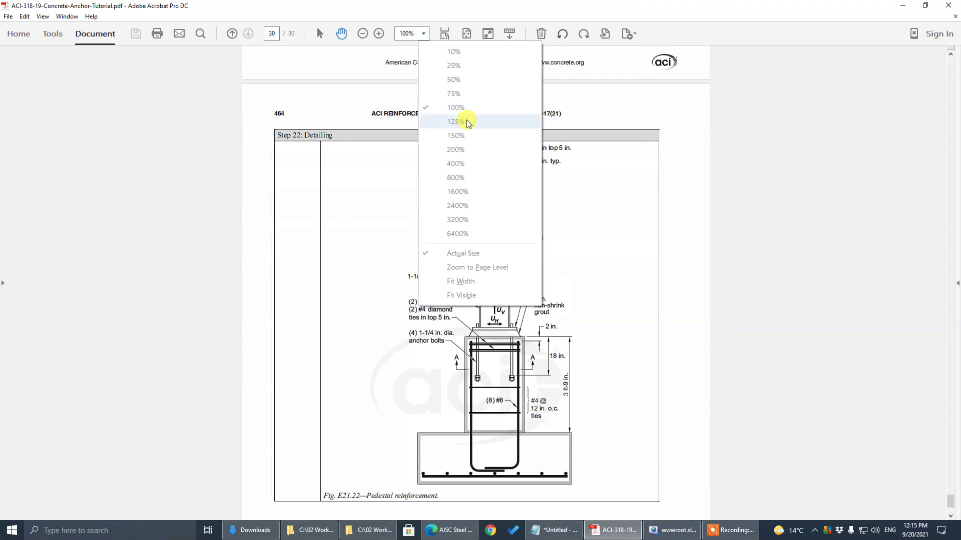
{"action": "left_click", "coordinate": [467, 122]}
{"action": "scroll", "coordinate": [581, 265], "scroll_direction": "down", "scroll_amount": 5}
{"action": "scroll", "coordinate": [595, 287], "scroll_direction": "up", "scroll_amount": 2}
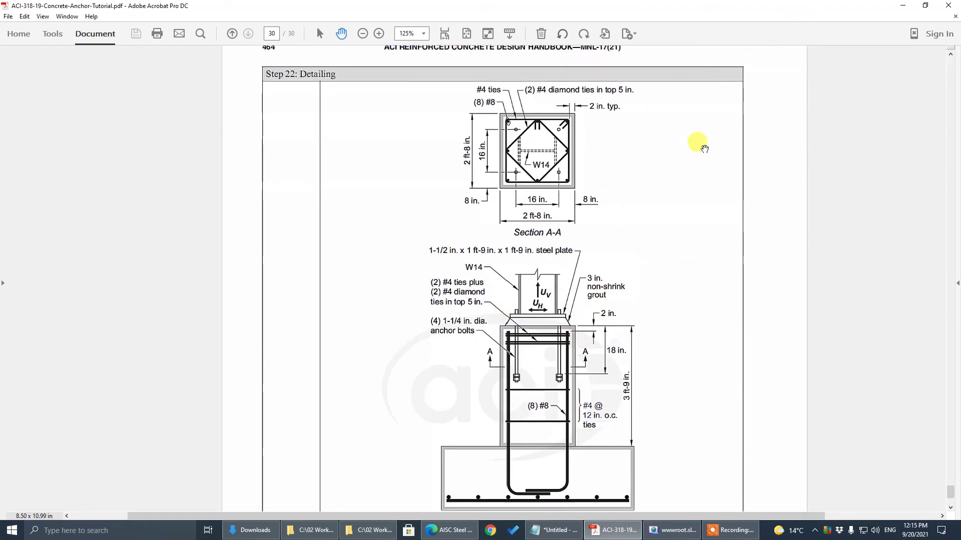
- Switch back to the CivilBay program and include the load case 1 base plate and column weld checks and the sketches in the design calculation
{"action": "key", "text": "alt+Tab"}
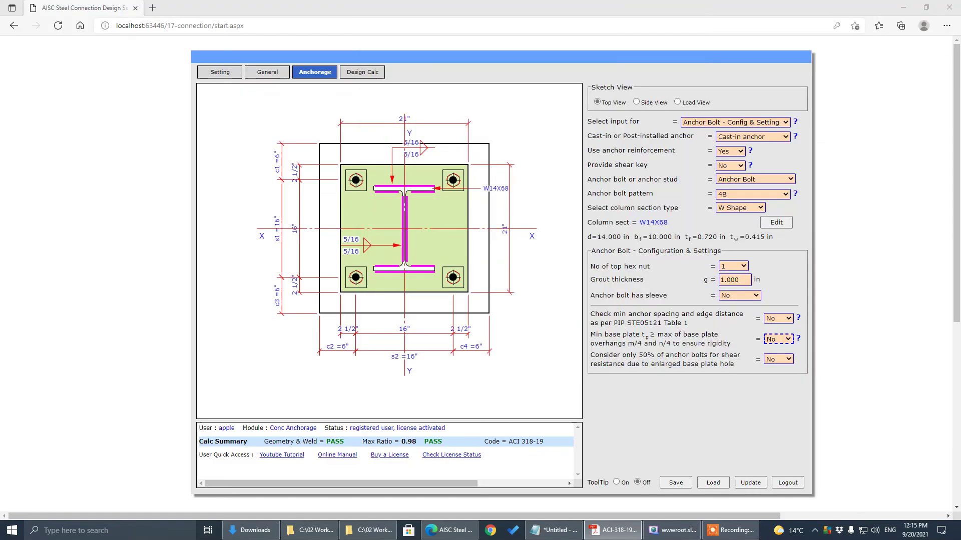
{"action": "left_click", "coordinate": [368, 73]}
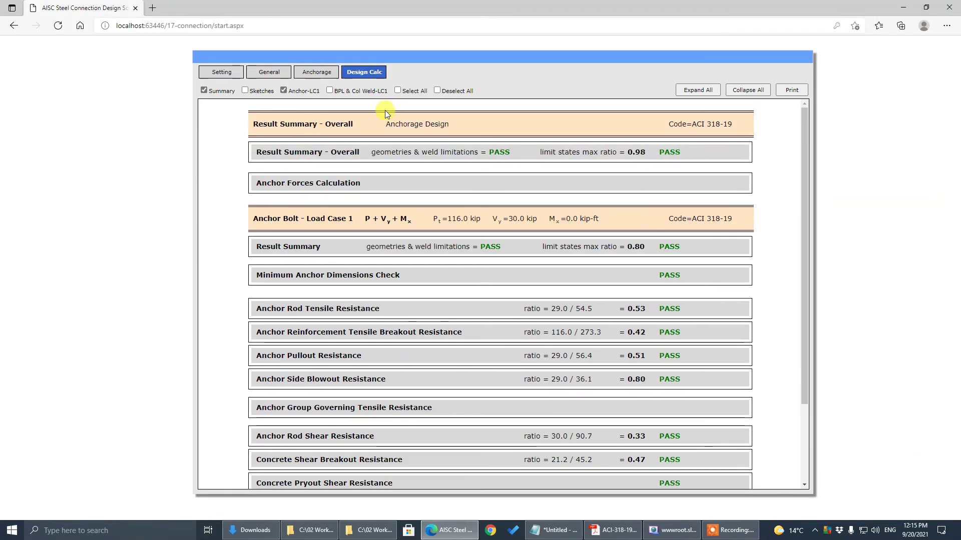
{"action": "left_click", "coordinate": [353, 91]}
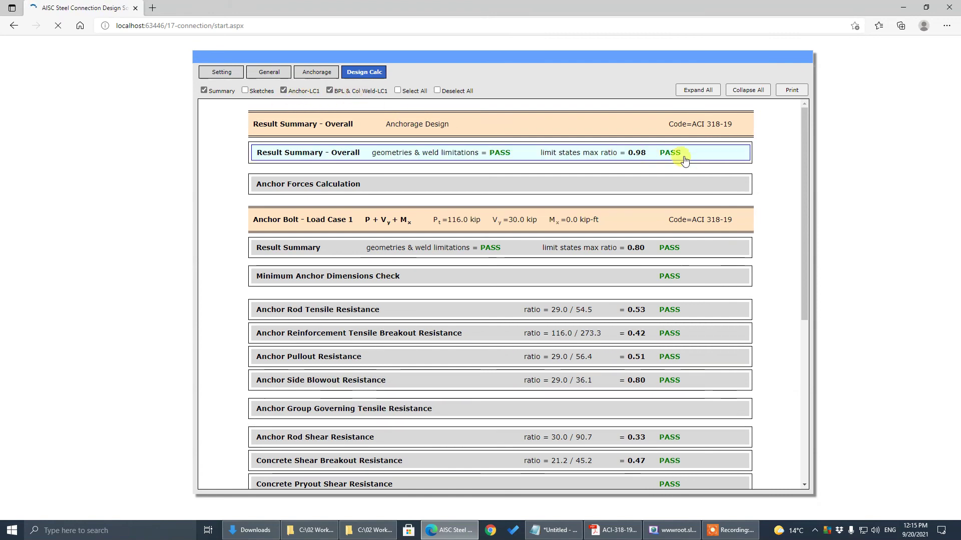
{"action": "left_click", "coordinate": [252, 92]}
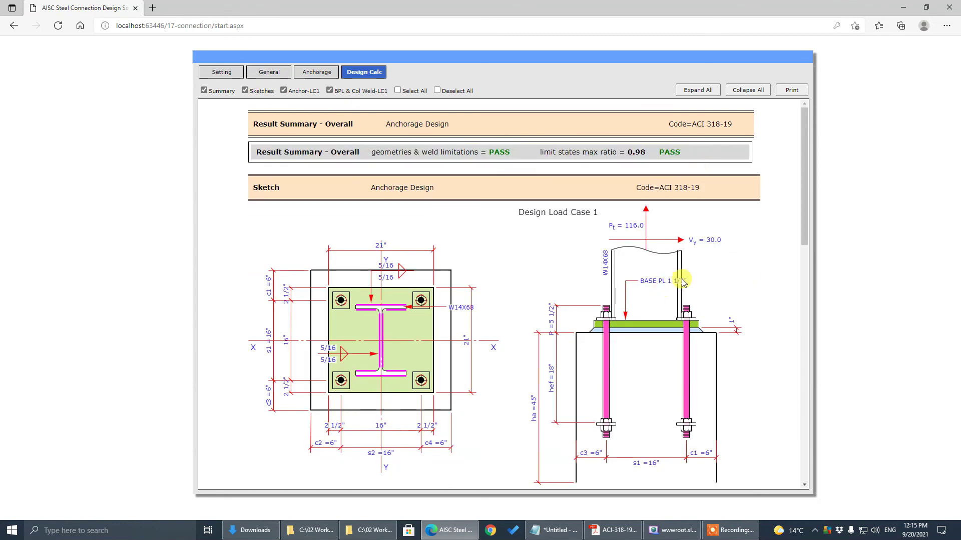
{"action": "scroll", "coordinate": [683, 282], "scroll_direction": "down", "scroll_amount": 2}
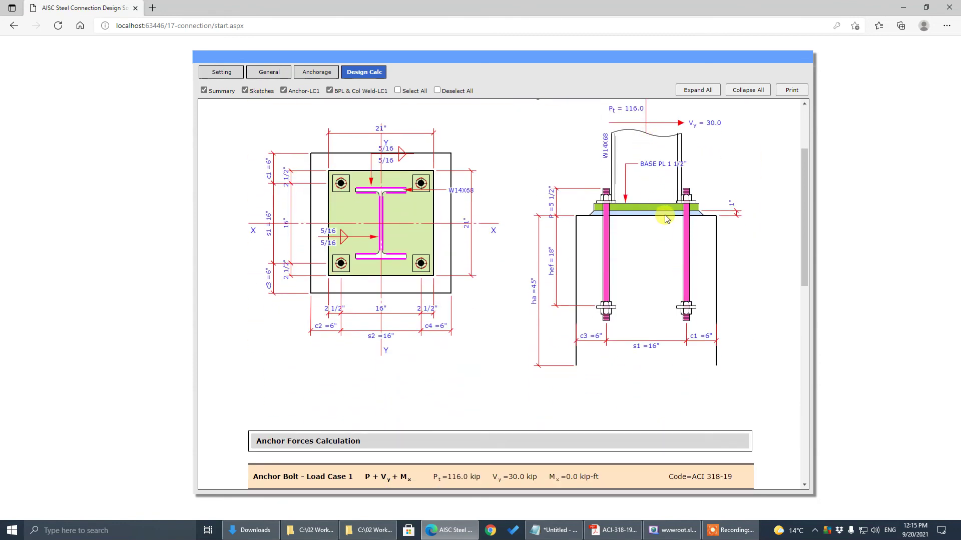
{"action": "scroll", "coordinate": [667, 219], "scroll_direction": "up", "scroll_amount": 2}
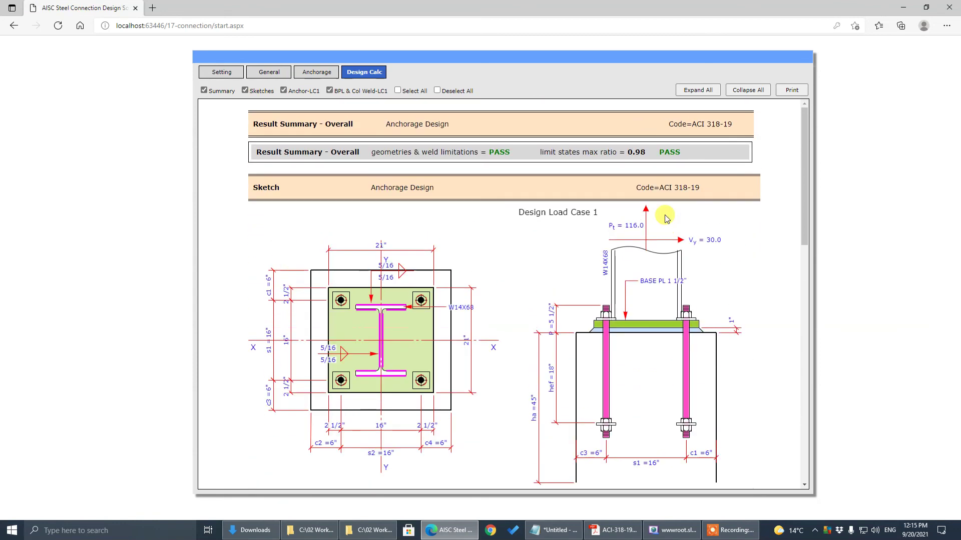
- Expand all calculation sections, open the printable report in a maximized window and look through it
{"action": "left_click", "coordinate": [706, 93]}
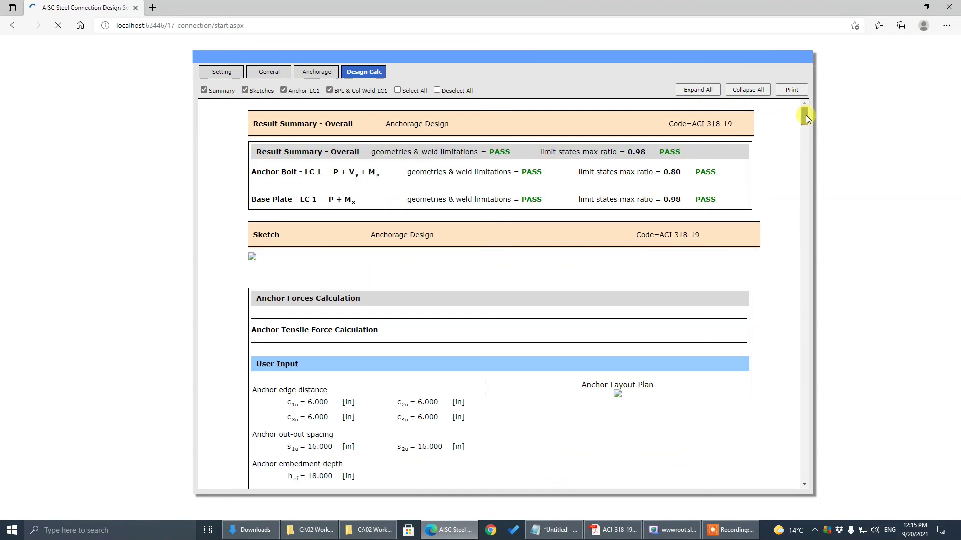
{"action": "mouse_move", "coordinate": [805, 115]}
{"action": "left_mouse_down"}
{"action": "mouse_move", "coordinate": [812, 478]}
{"action": "mouse_move", "coordinate": [838, 208]}
{"action": "mouse_move", "coordinate": [834, 114]}
{"action": "left_mouse_up"}
{"action": "left_click", "coordinate": [791, 90]}
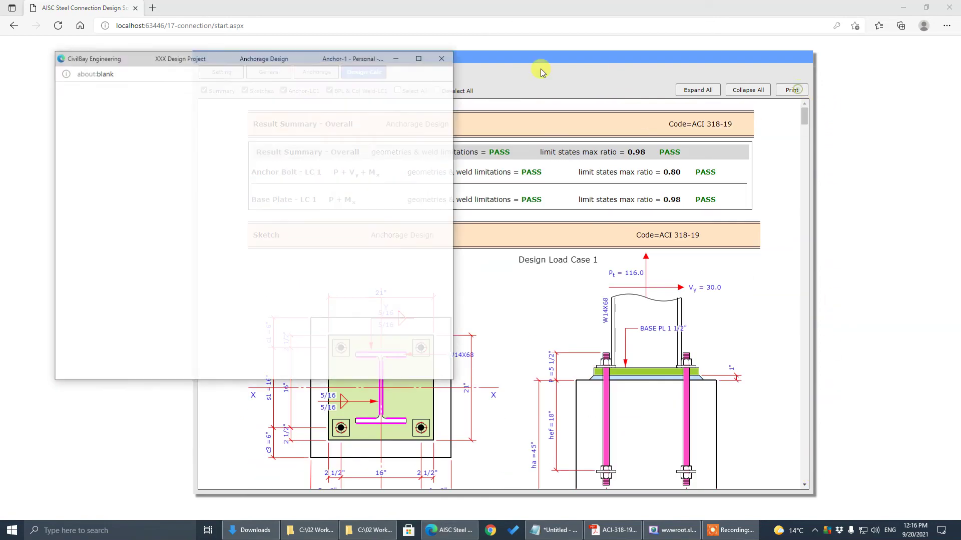
{"action": "left_click", "coordinate": [420, 58]}
{"action": "scroll", "coordinate": [578, 222], "scroll_direction": "down", "scroll_amount": 15}
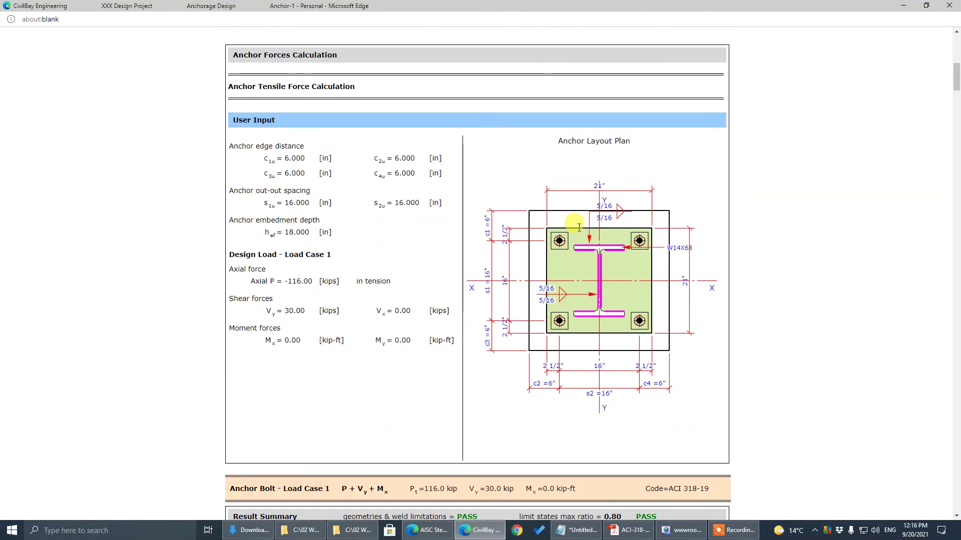
{"action": "scroll", "coordinate": [584, 221], "scroll_direction": "down", "scroll_amount": 5}
{"action": "scroll", "coordinate": [658, 232], "scroll_direction": "up", "scroll_amount": 20}
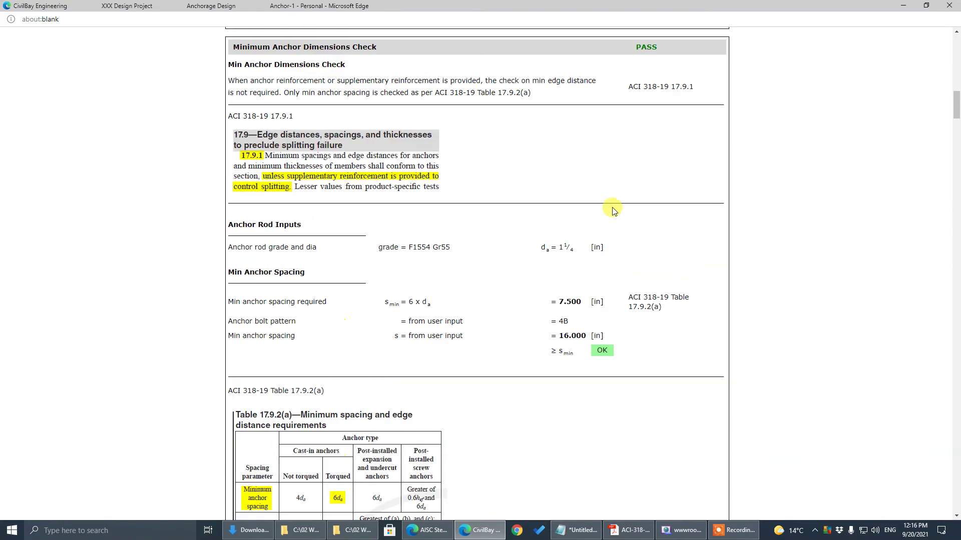
- Open the print preview of the calculation report and check the available printers, keeping Microsoft Print to PDF
{"action": "right_click", "coordinate": [788, 112]}
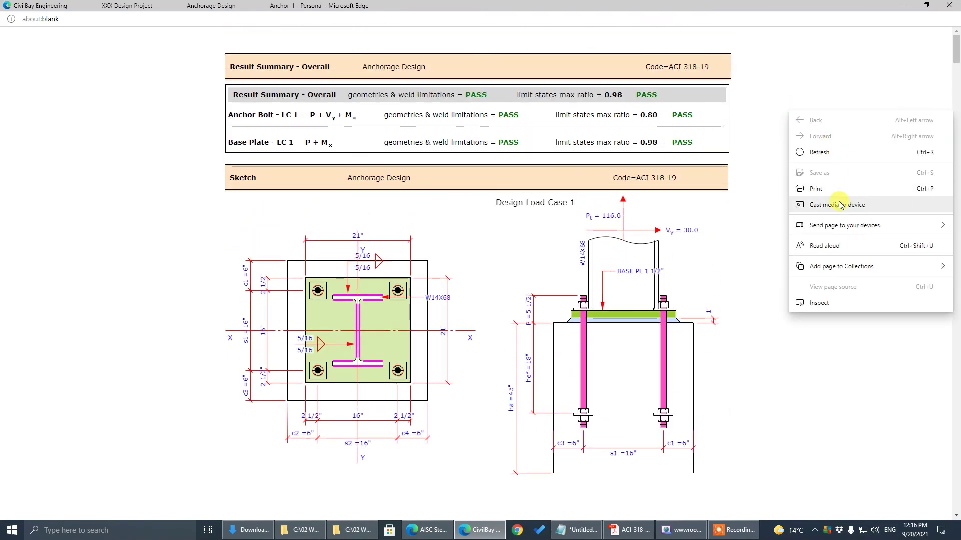
{"action": "left_click", "coordinate": [816, 190]}
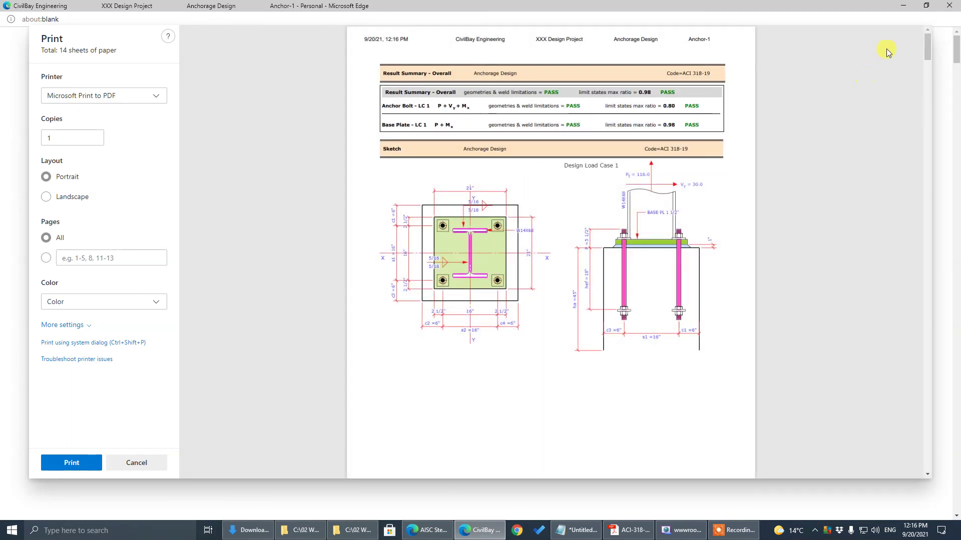
{"action": "left_click", "coordinate": [148, 98]}
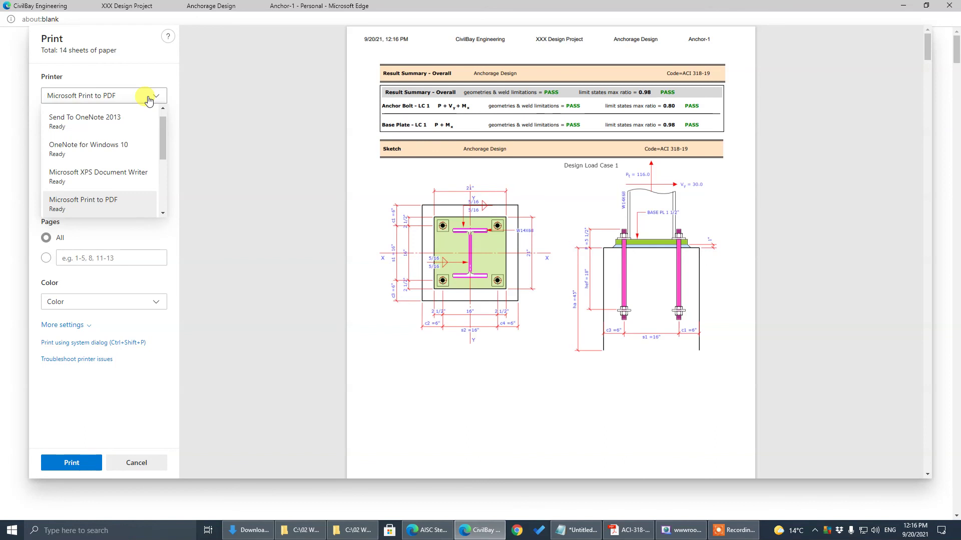
{"action": "left_click", "coordinate": [186, 75]}
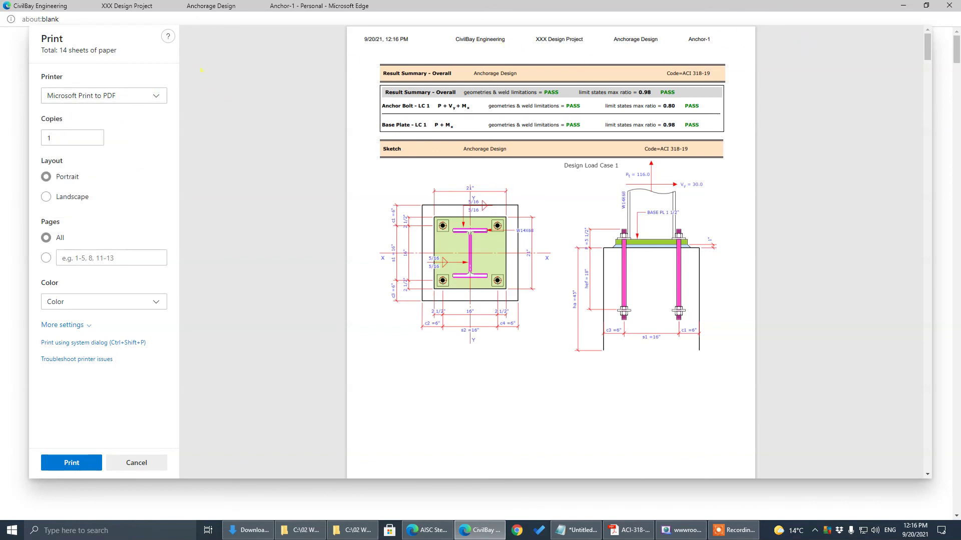
{"action": "mouse_move", "coordinate": [926, 47]}
{"action": "left_mouse_down"}
{"action": "mouse_move", "coordinate": [925, 469]}
{"action": "mouse_move", "coordinate": [923, 41]}
{"action": "left_mouse_up"}
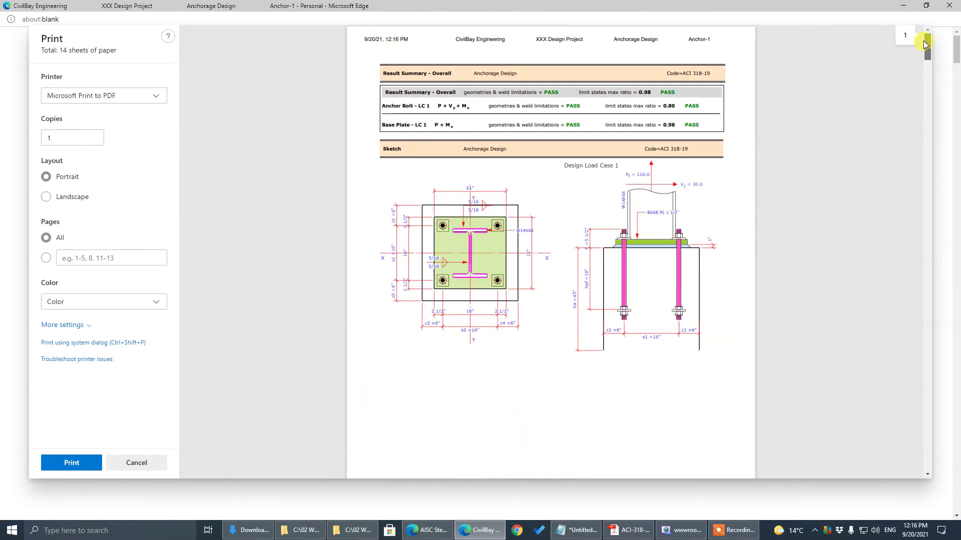
- Review the additional print settings and the report preview, close the report window without printing, and return to the anchorage inputs
{"action": "left_click", "coordinate": [85, 325]}
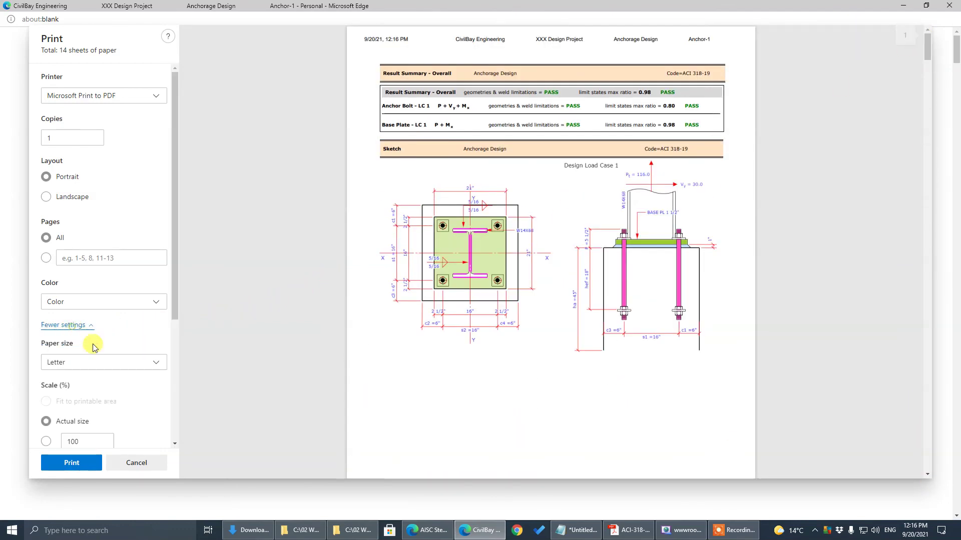
{"action": "scroll", "coordinate": [91, 404], "scroll_direction": "down", "scroll_amount": 3}
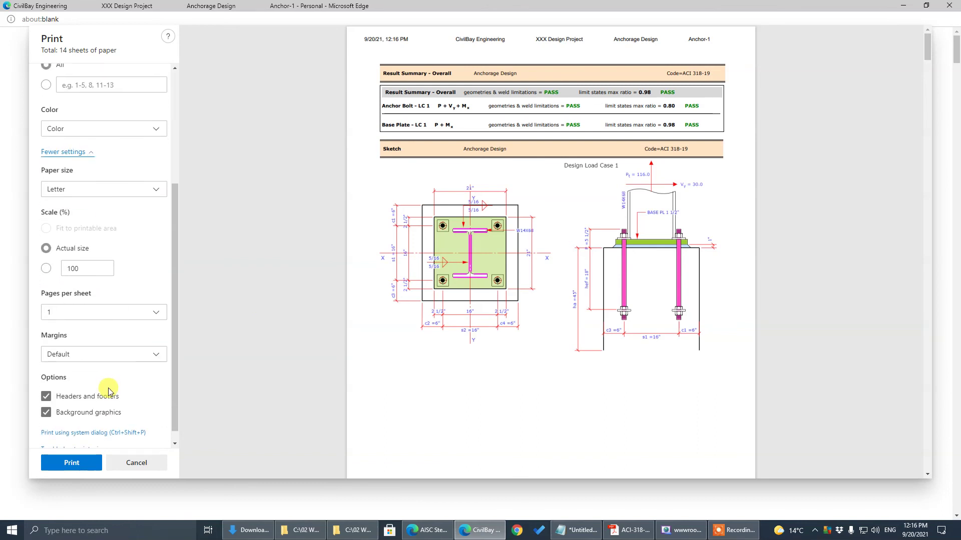
{"action": "scroll", "coordinate": [95, 409], "scroll_direction": "down", "scroll_amount": 1}
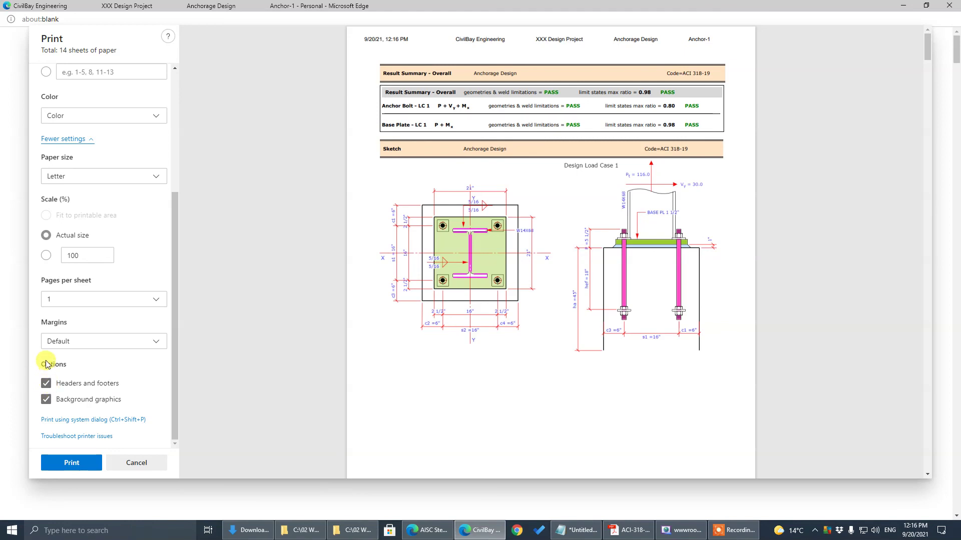
{"action": "left_click", "coordinate": [69, 140]}
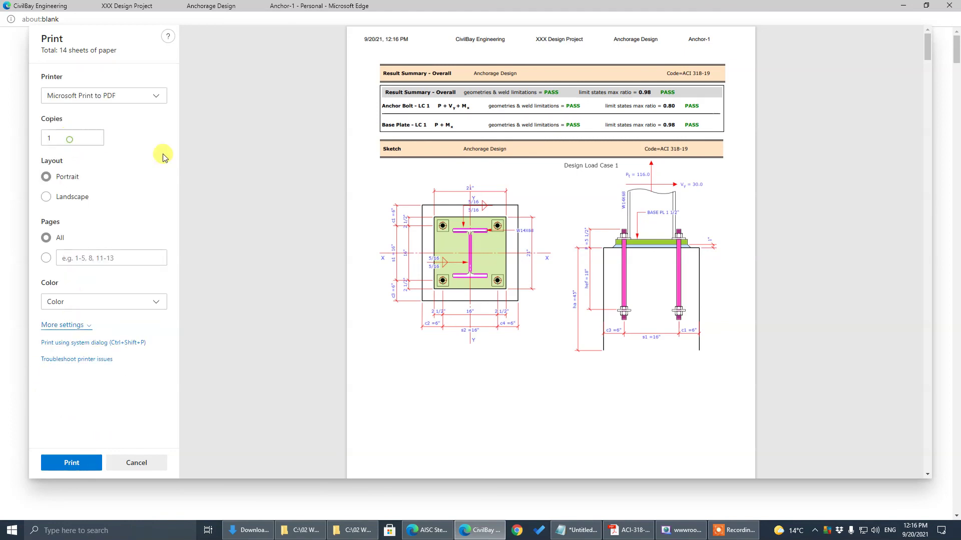
{"action": "scroll", "coordinate": [822, 296], "scroll_direction": "down", "scroll_amount": 4}
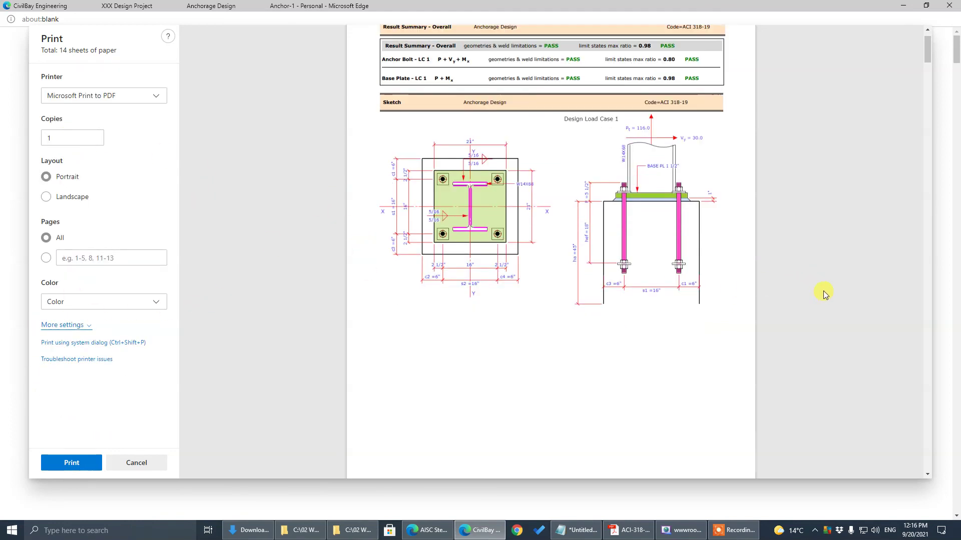
{"action": "left_click", "coordinate": [949, 5]}
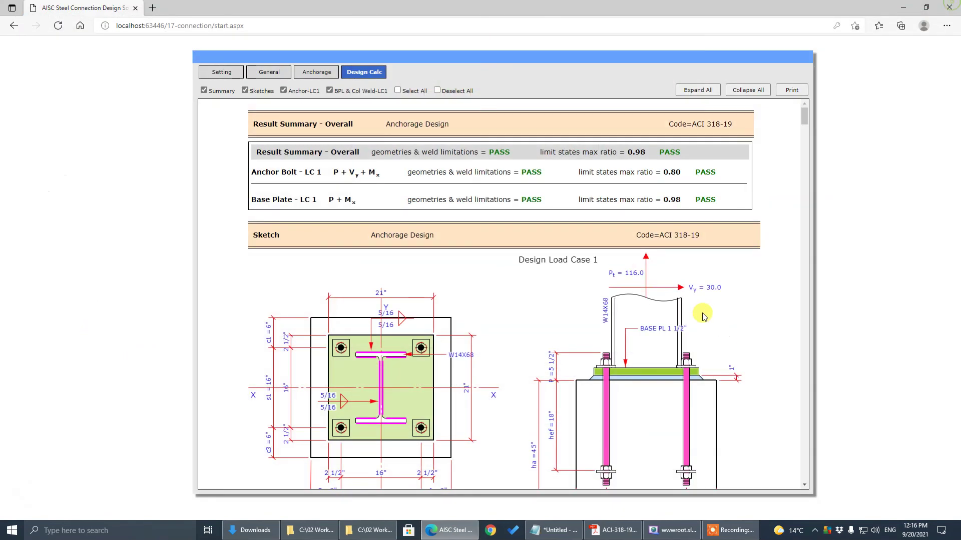
{"action": "left_click", "coordinate": [315, 73]}
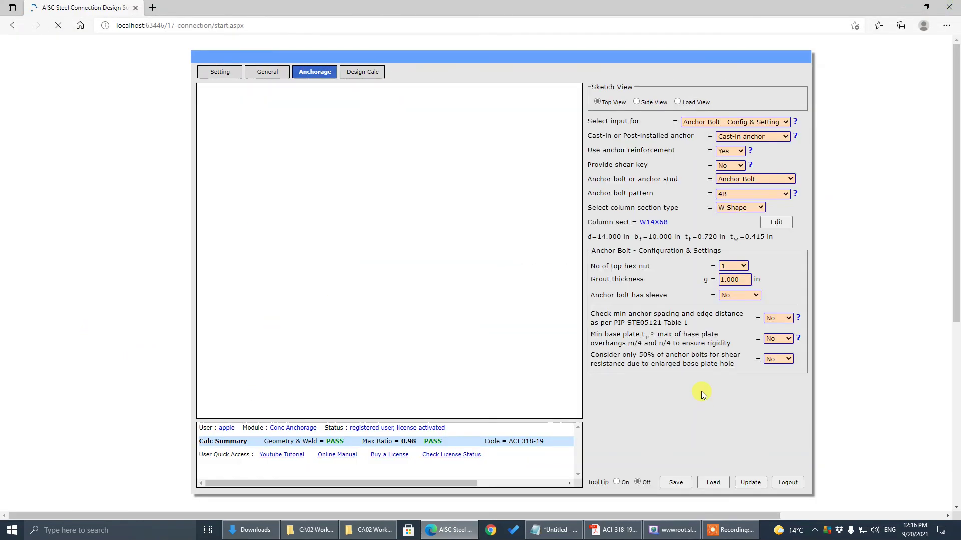